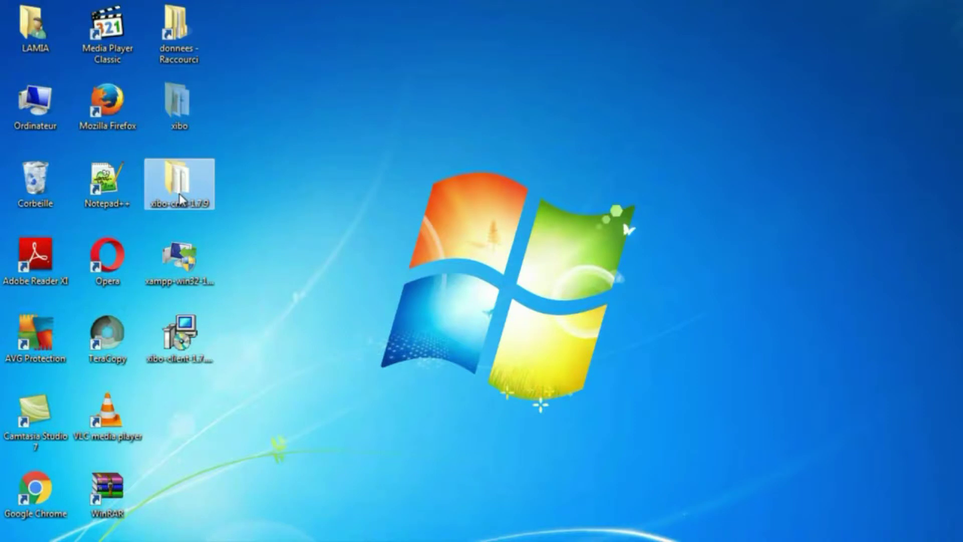
# - Copy the xibo-cms-1.7.9 folder from the desktop into C:\xampp\htdocs using TeraCopy
pyautogui.rightClick(180, 199)
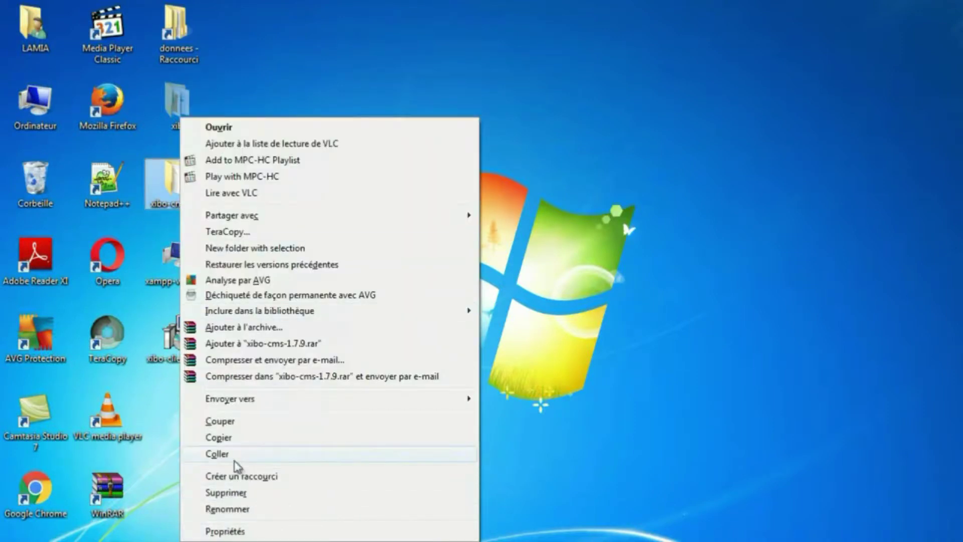
pyautogui.click(226, 439)
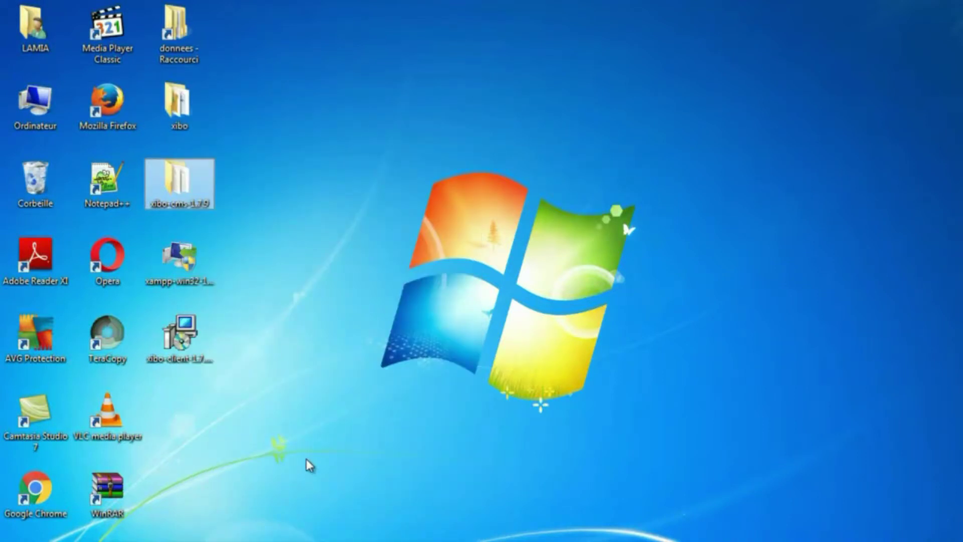
pyautogui.press('super+e')
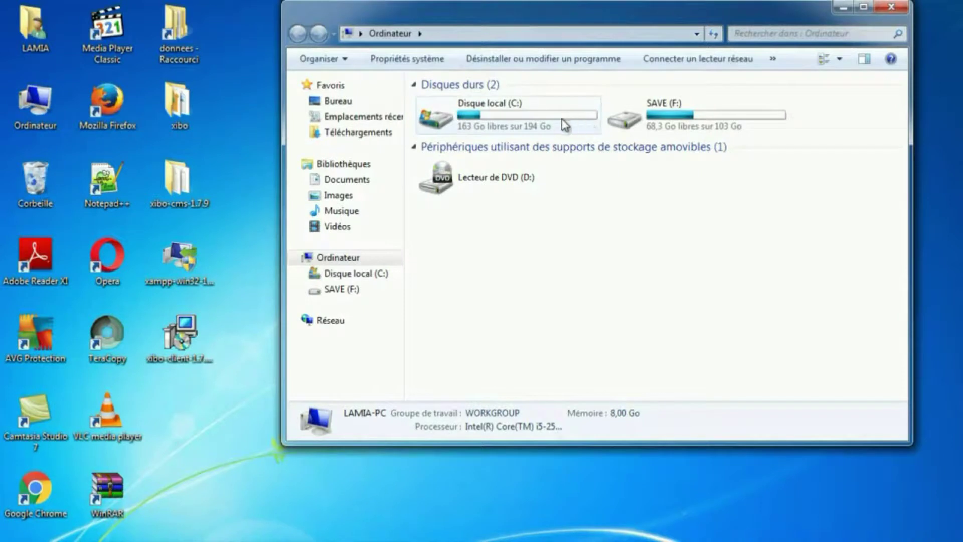
pyautogui.doubleClick(560, 119)
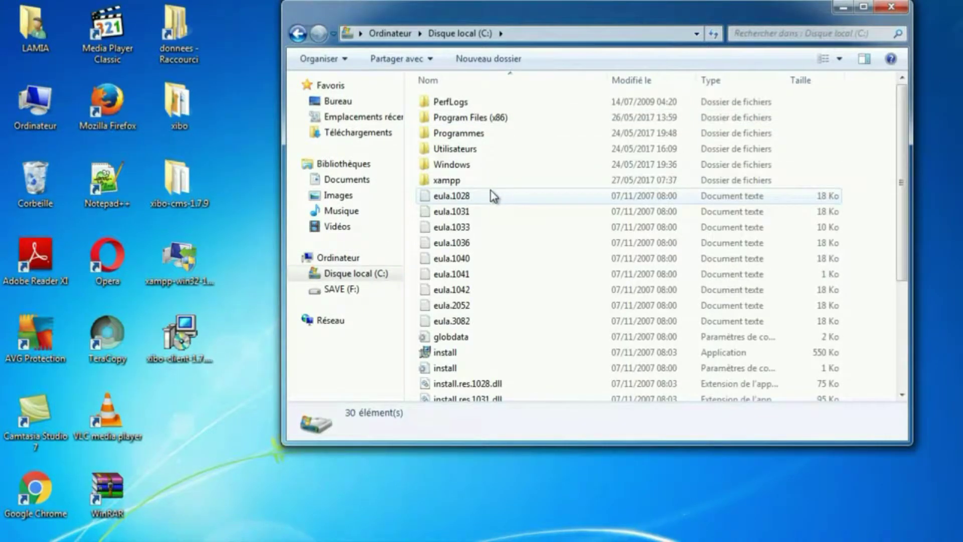
pyautogui.doubleClick(470, 183)
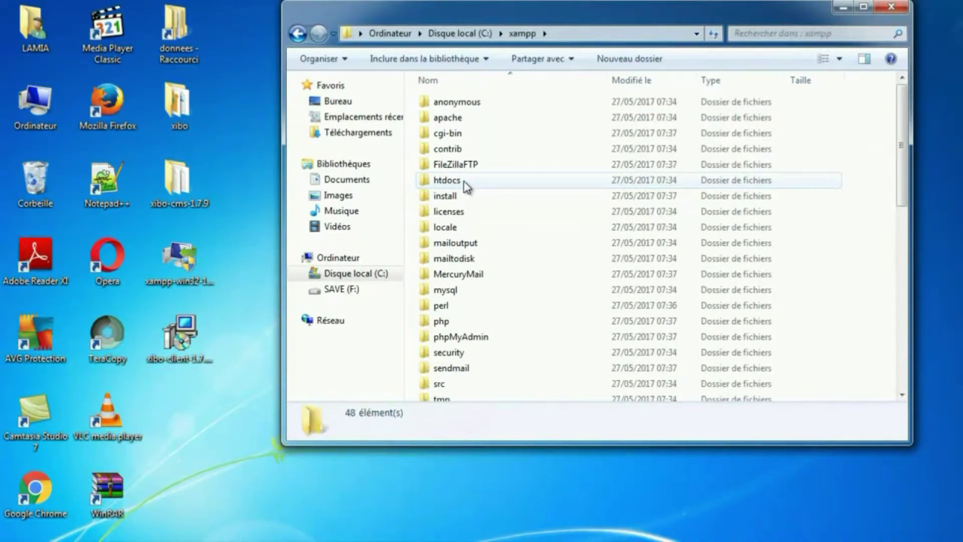
pyautogui.doubleClick(447, 180)
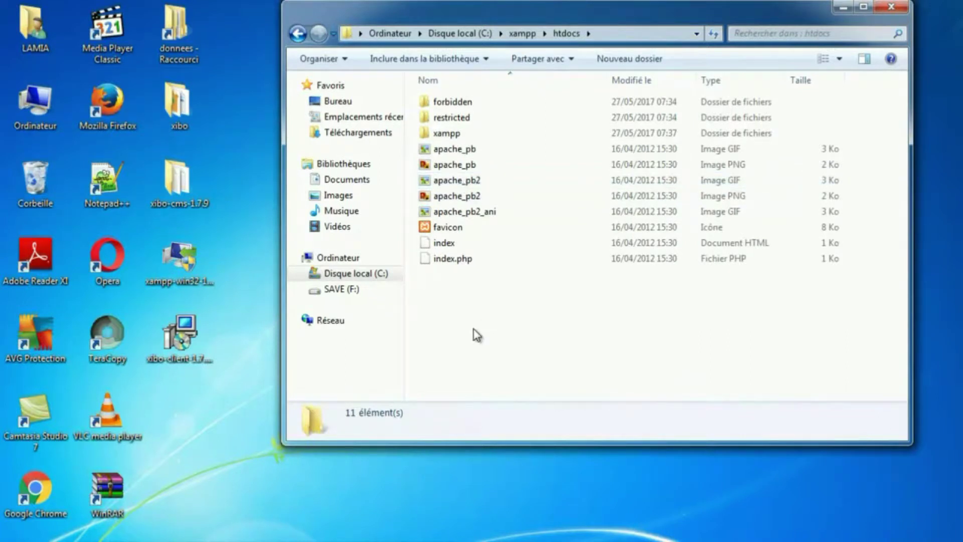
pyautogui.hotkey('ctrl', 'v')
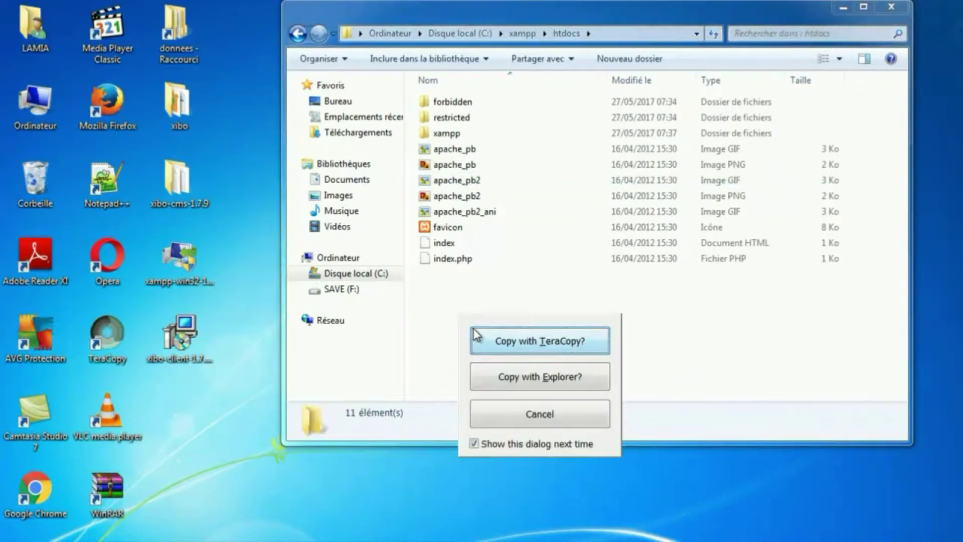
pyautogui.click(504, 341)
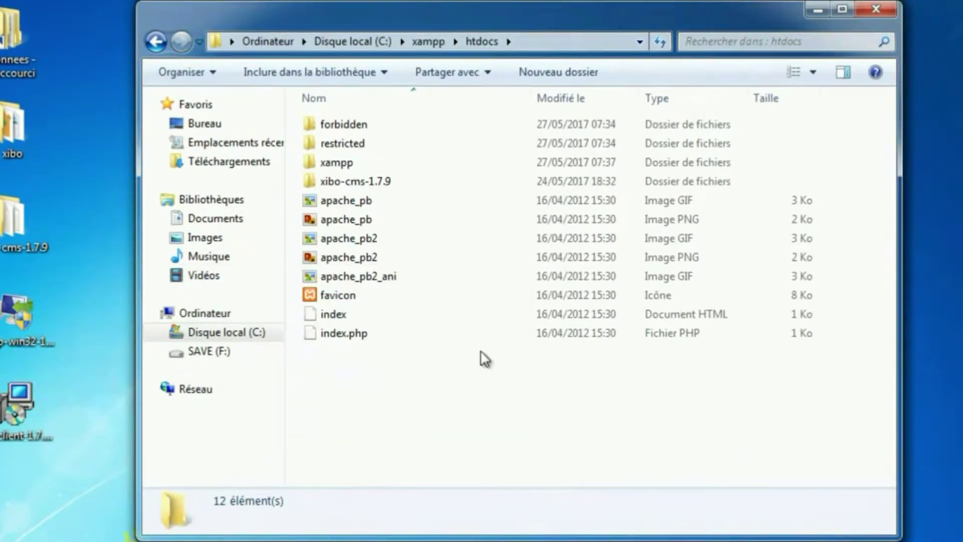
# - Rename the copied xibo-cms-1.7.9 folder in htdocs as xibo_ad
pyautogui.press('F2')
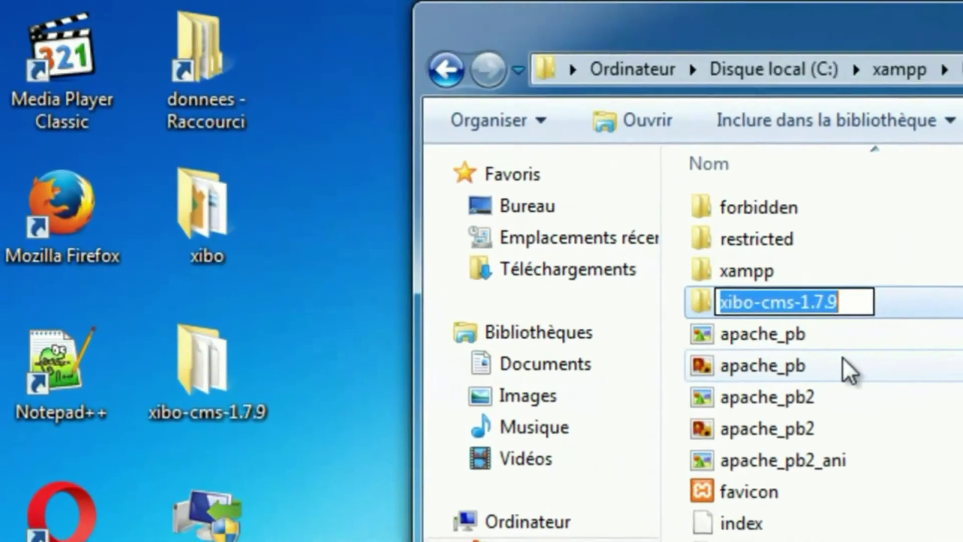
pyautogui.write('x')
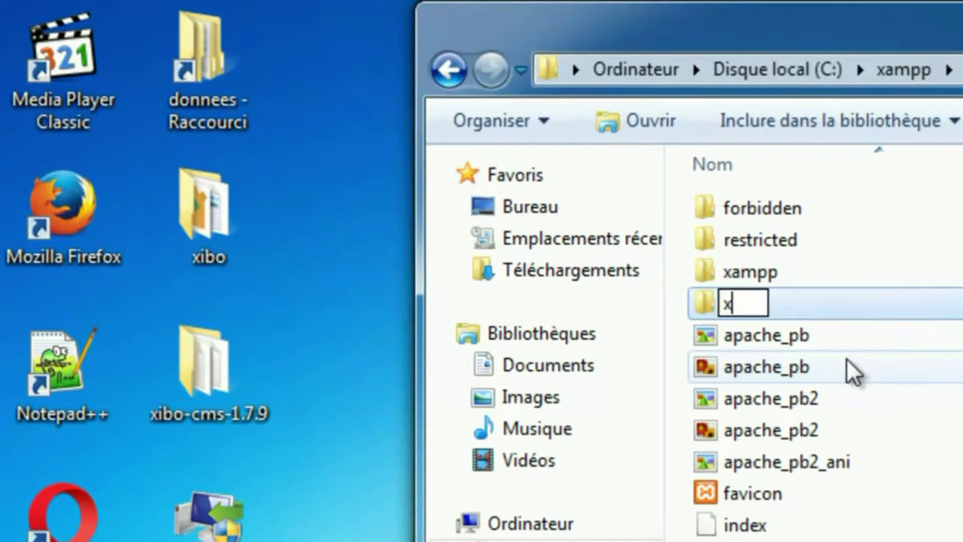
pyautogui.write('ibo')
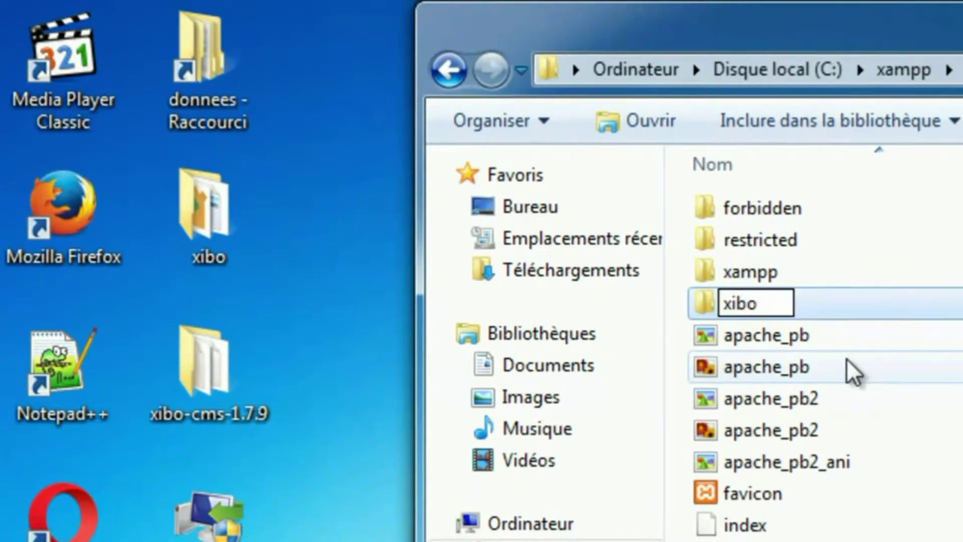
pyautogui.write('_ad')
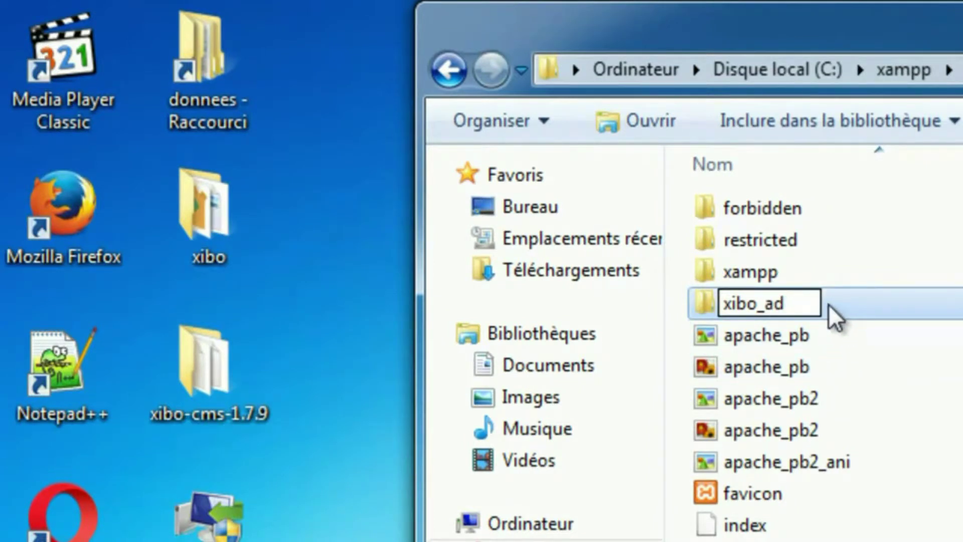
pyautogui.press('Return')
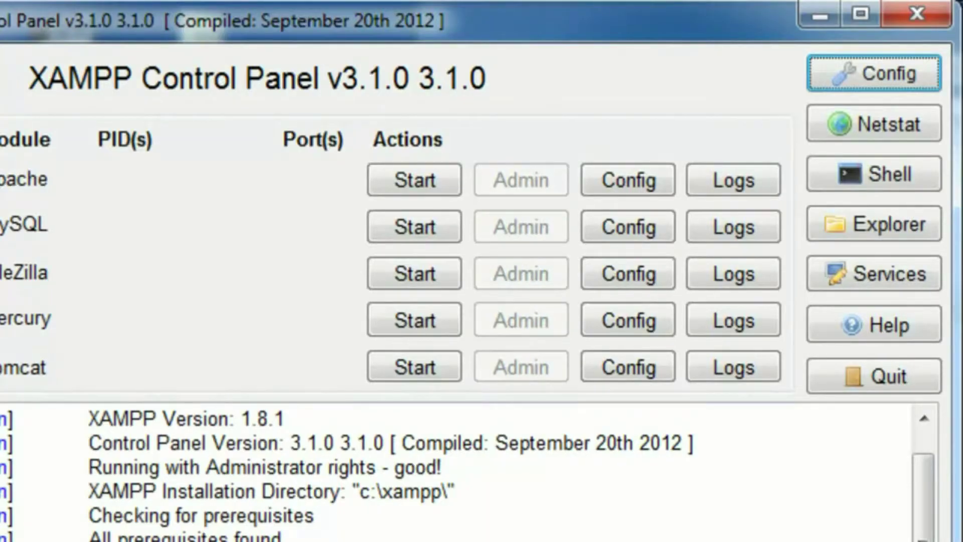
# - Start Apache in the XAMPP Control Panel and open localhost/xibo_ad in a new Chrome tab to review the server requirements
pyautogui.click(432, 175)
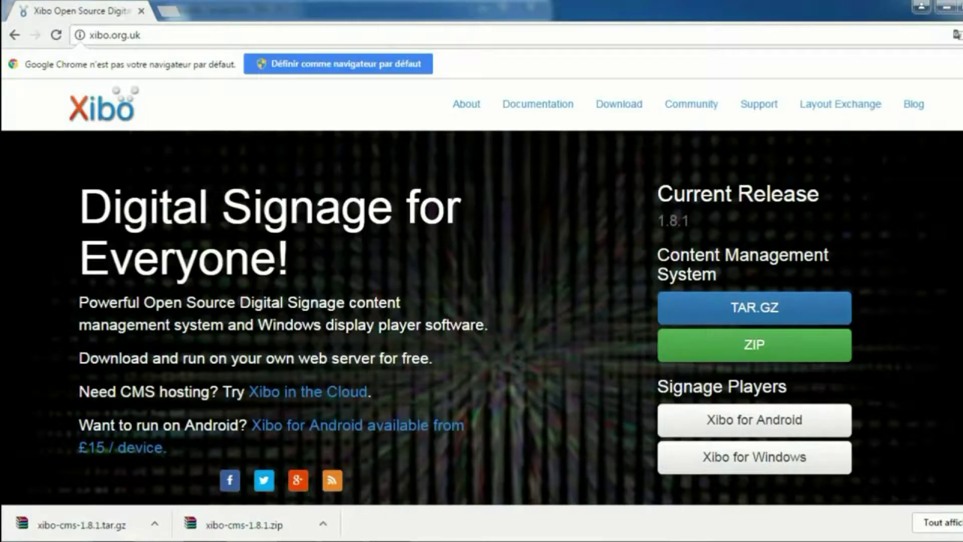
pyautogui.click(175, 13)
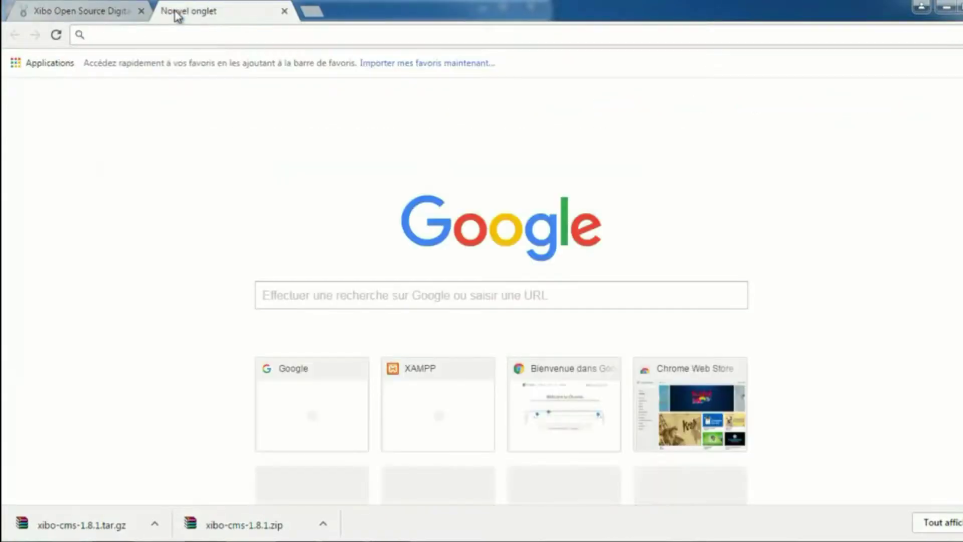
pyautogui.write('Localhost/xibo_ad')
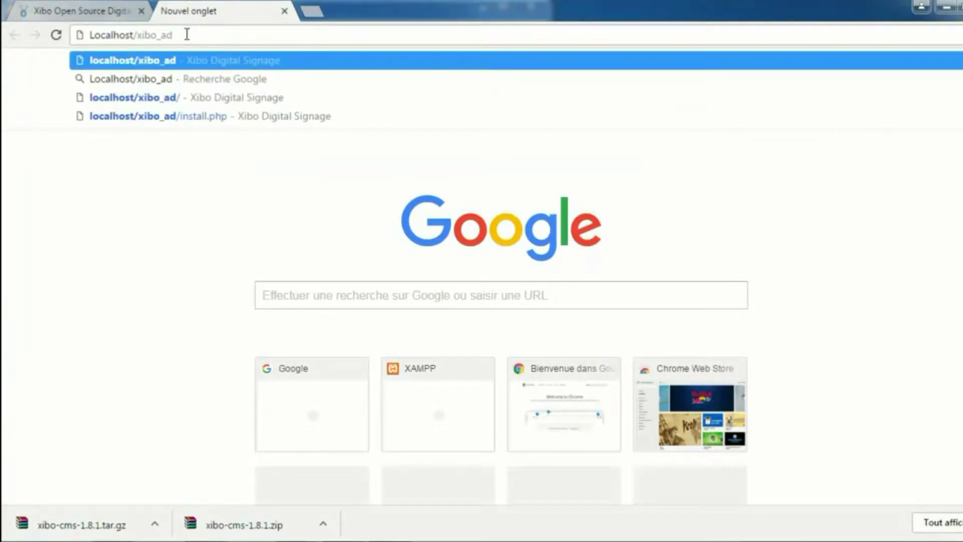
pyautogui.press('Return')
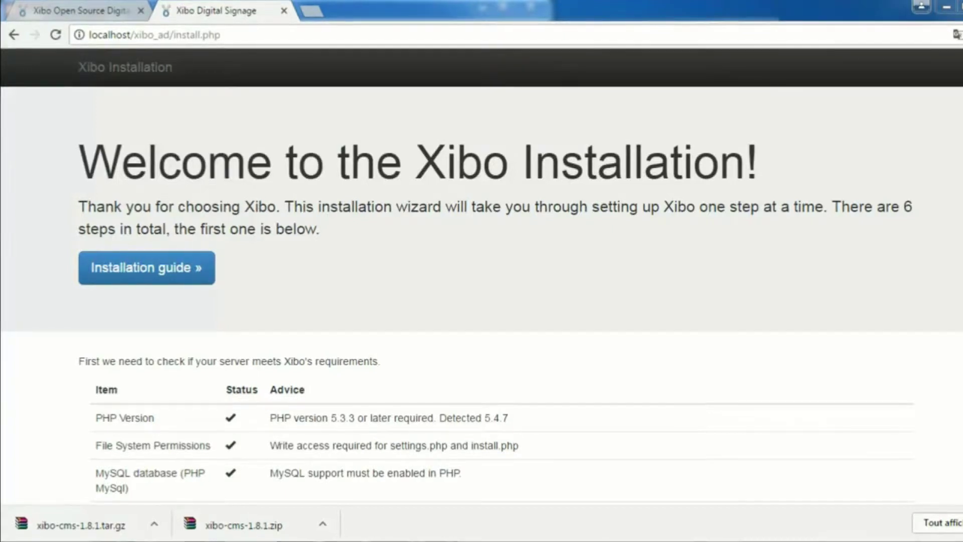
pyautogui.scroll(-4, 482, 270)
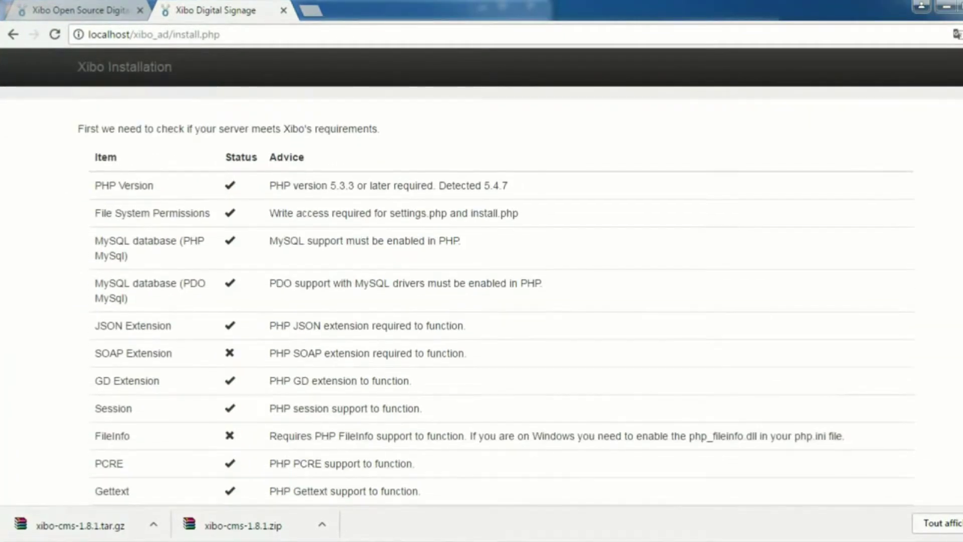
pyautogui.scroll(1, 481, 301)
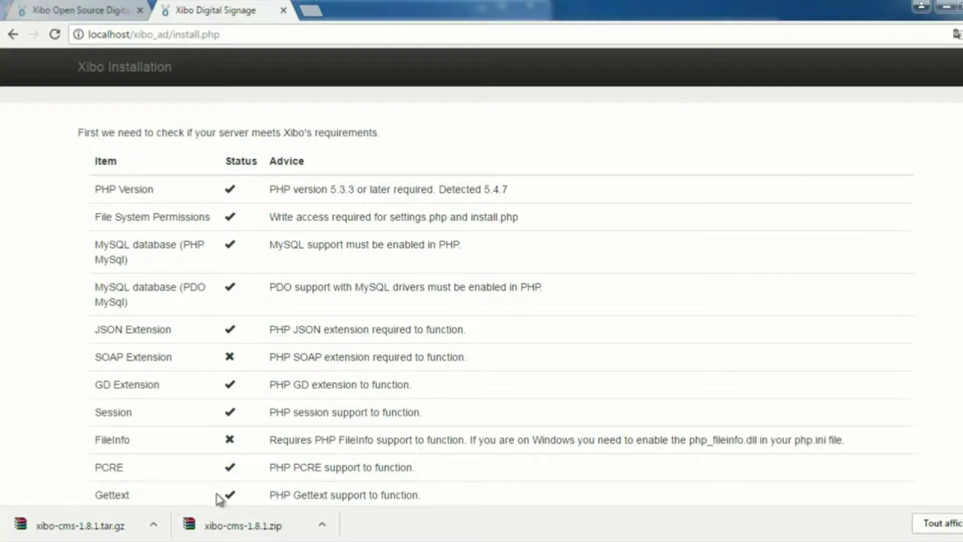
# - Switch to the XAMPP Control Panel and open Apache's PHP (php.ini) configuration file
pyautogui.click(191, 537)
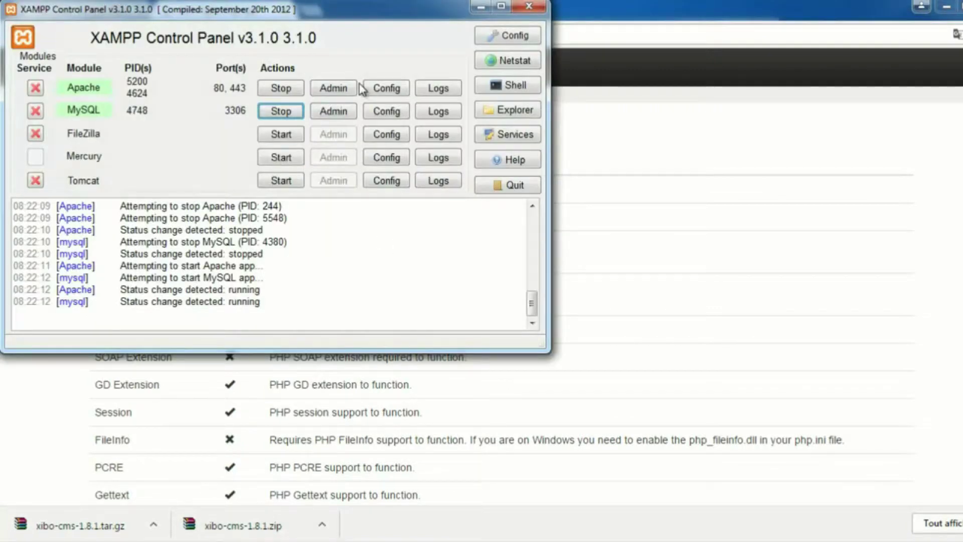
pyautogui.click(383, 91)
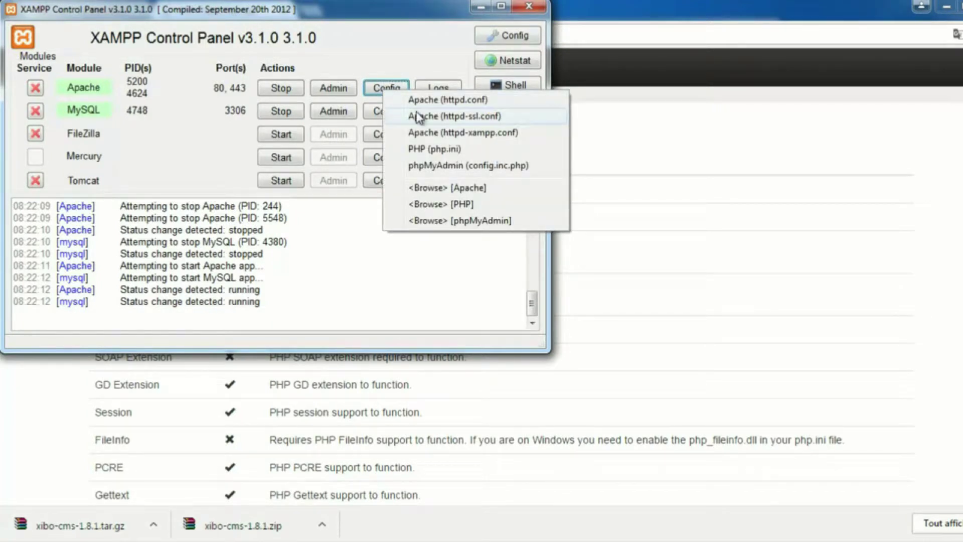
pyautogui.click(428, 149)
pyautogui.click(386, 148)
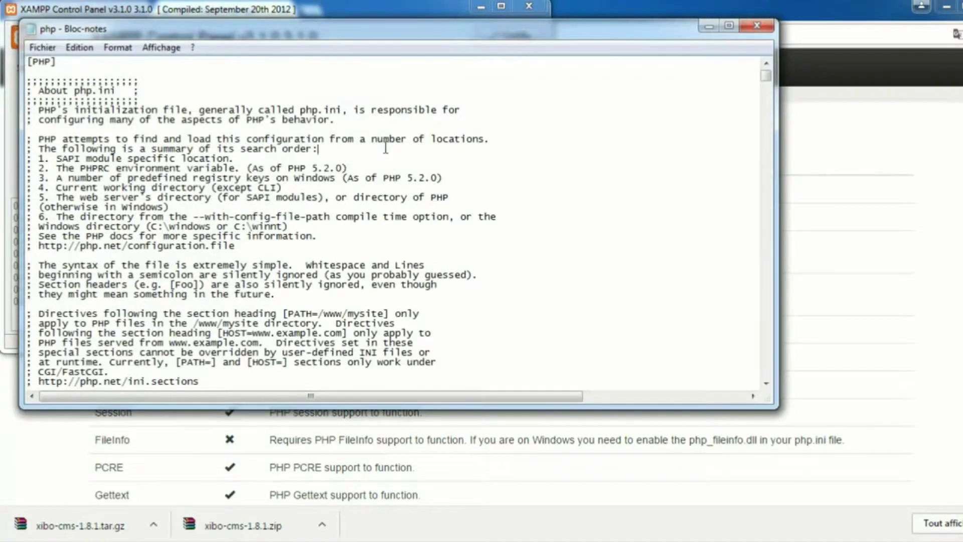
# - Find php_soap.dll in php.ini, using the name copied from the sticky note, and uncomment its extension line
pyautogui.hotkey('alt', 'Tab')
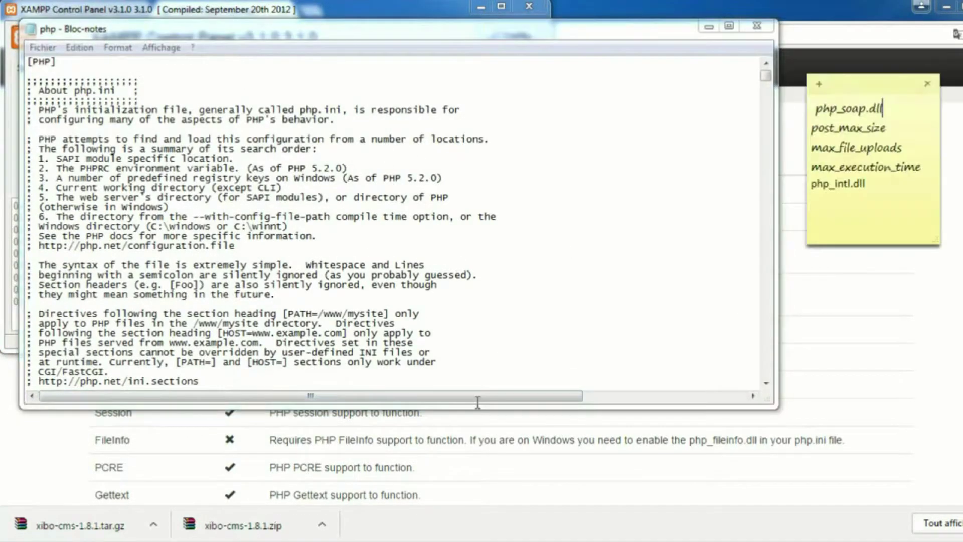
pyautogui.moveTo(882, 108); pyautogui.dragTo(814, 109)
pyautogui.hotkey('ctrl', 'c')
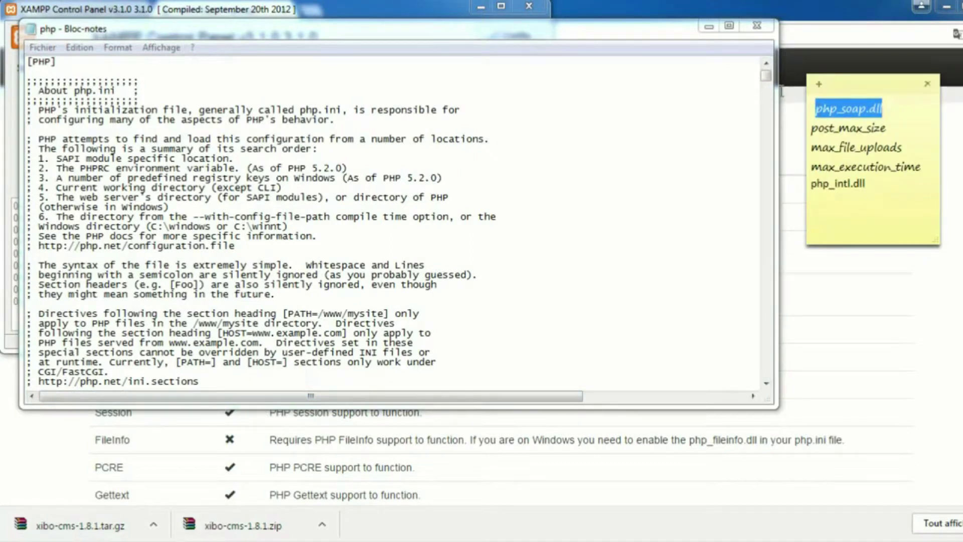
pyautogui.click(353, 168)
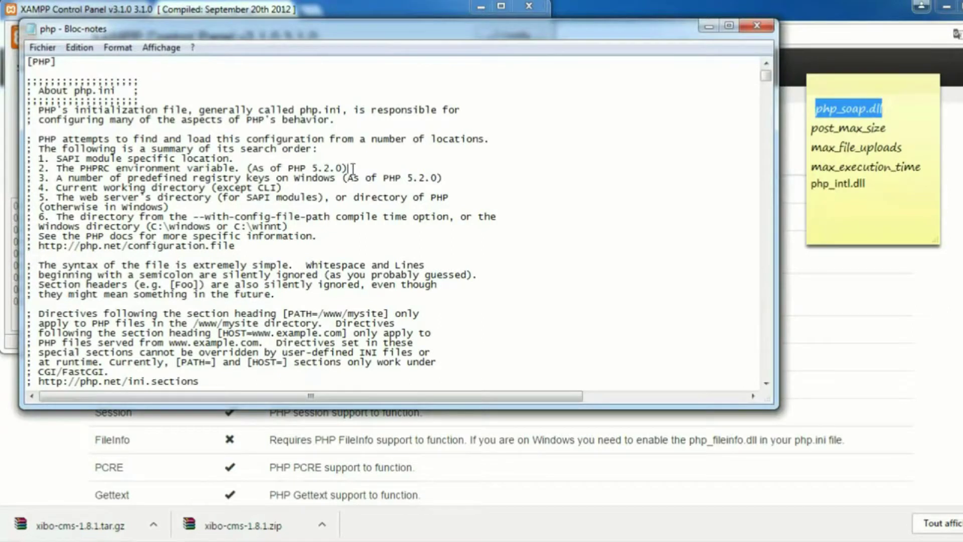
pyautogui.hotkey('ctrl', 'f')
pyautogui.hotkey('ctrl', 'v')
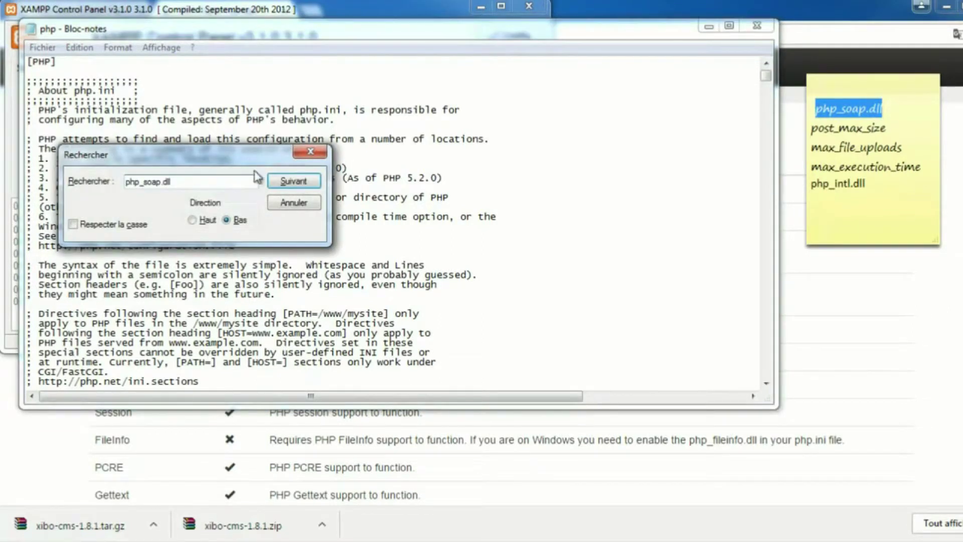
pyautogui.click(296, 181)
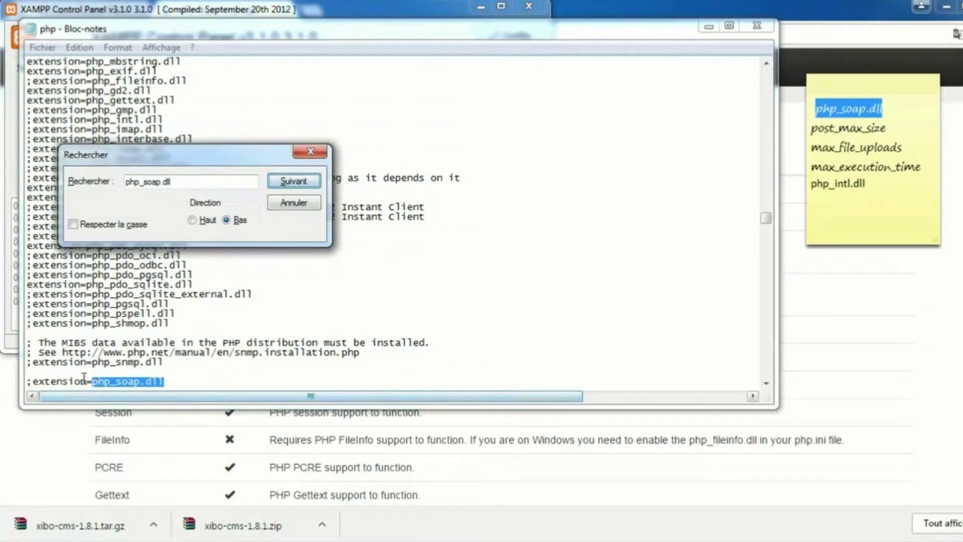
pyautogui.click(35, 381)
pyautogui.press('BackSpace')
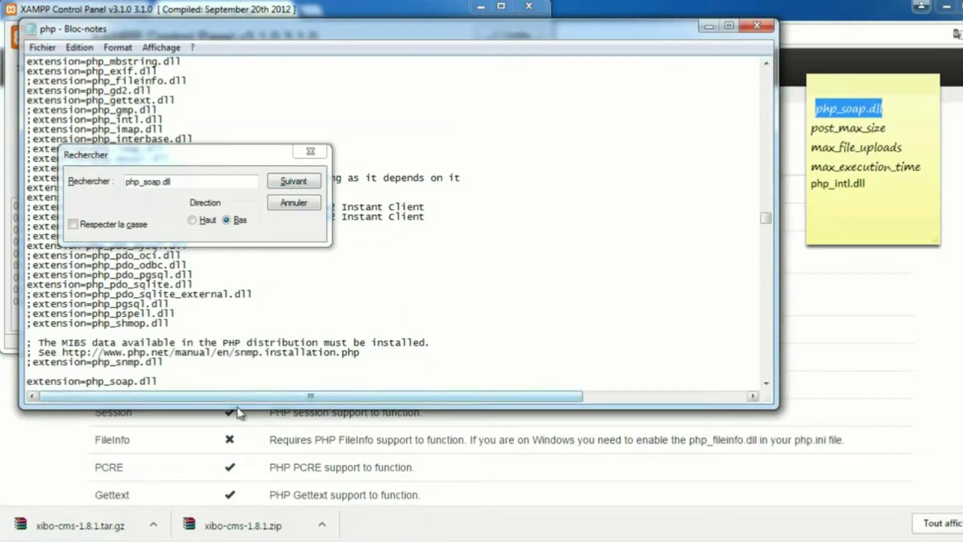
# - Restart both the Apache and MySQL modules in the XAMPP Control Panel
pyautogui.click(13, 296)
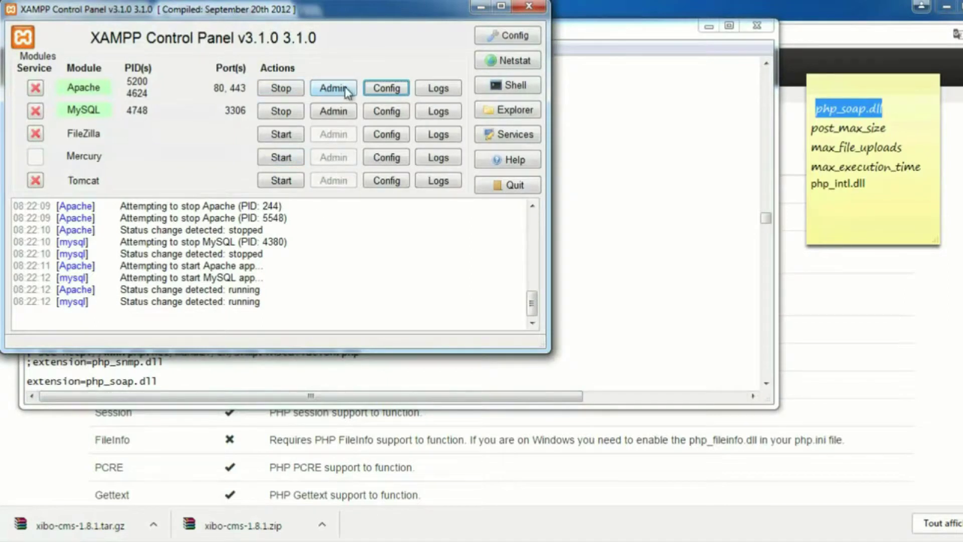
pyautogui.click(281, 89)
pyautogui.click(289, 110)
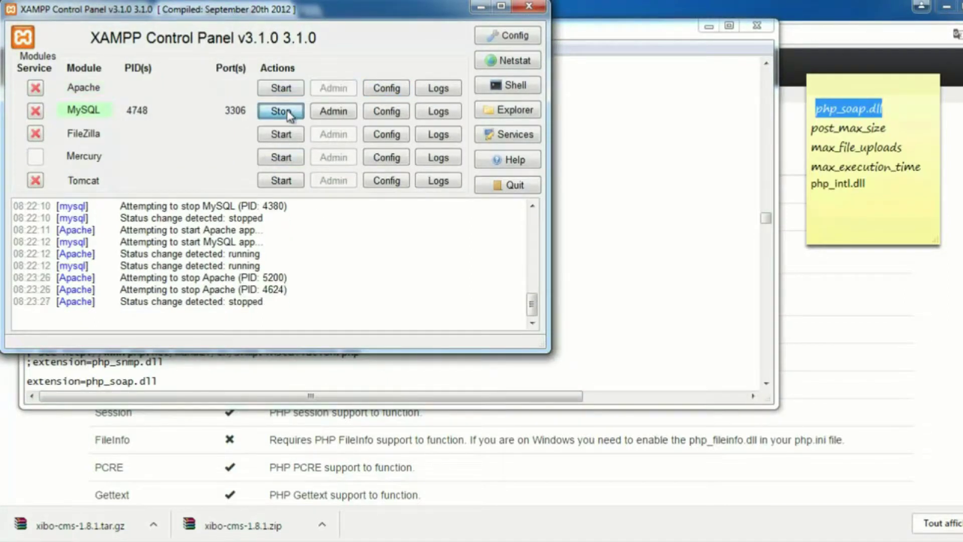
pyautogui.click(284, 88)
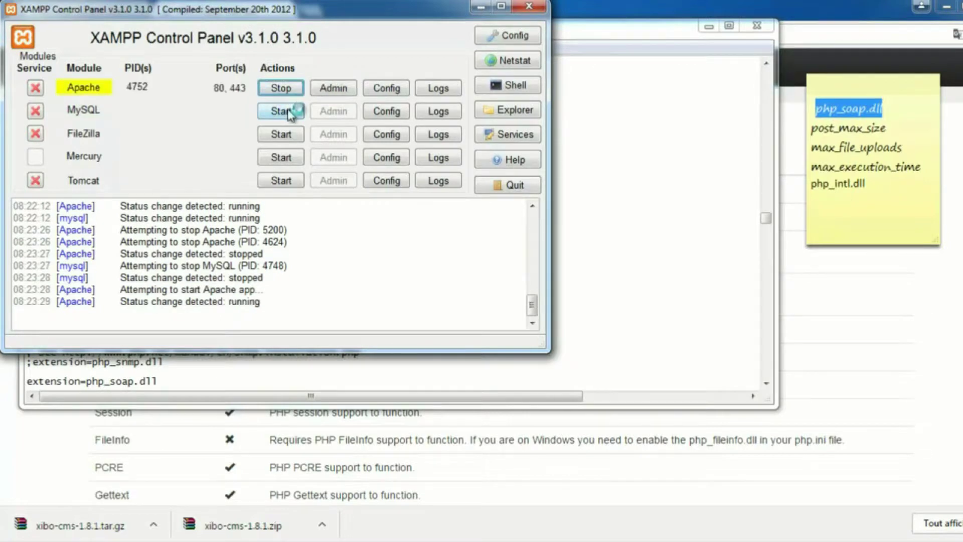
pyautogui.click(287, 112)
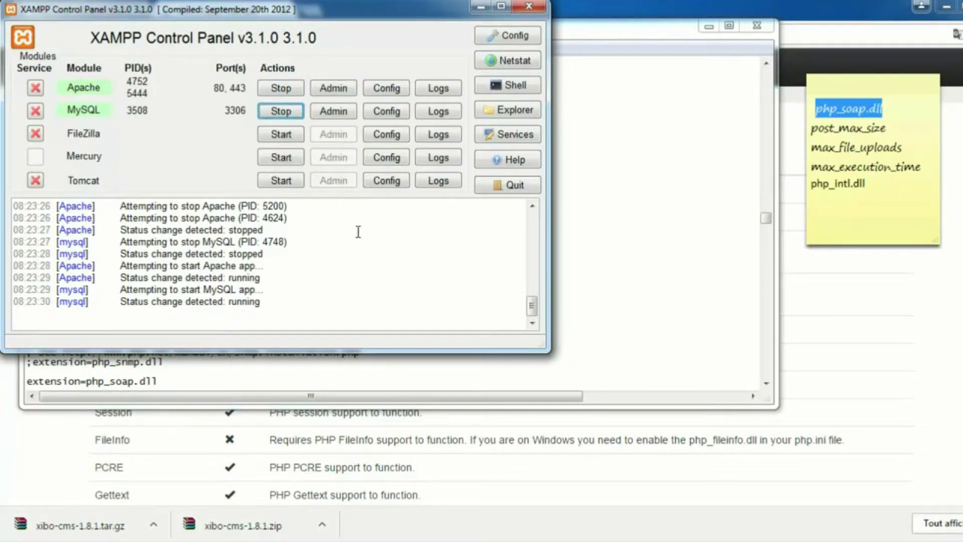
# - Switch to Chrome, reload the Xibo installation page and check the status of the SOAP and FileInfo requirements
pyautogui.hotkey('alt', 'Tab')
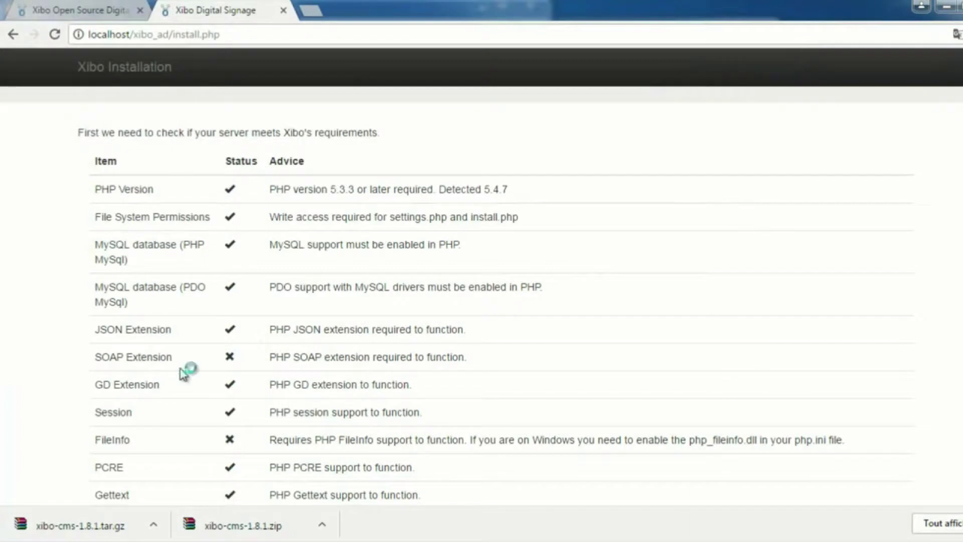
pyautogui.click(55, 35)
pyautogui.scroll(-2, 502, 296)
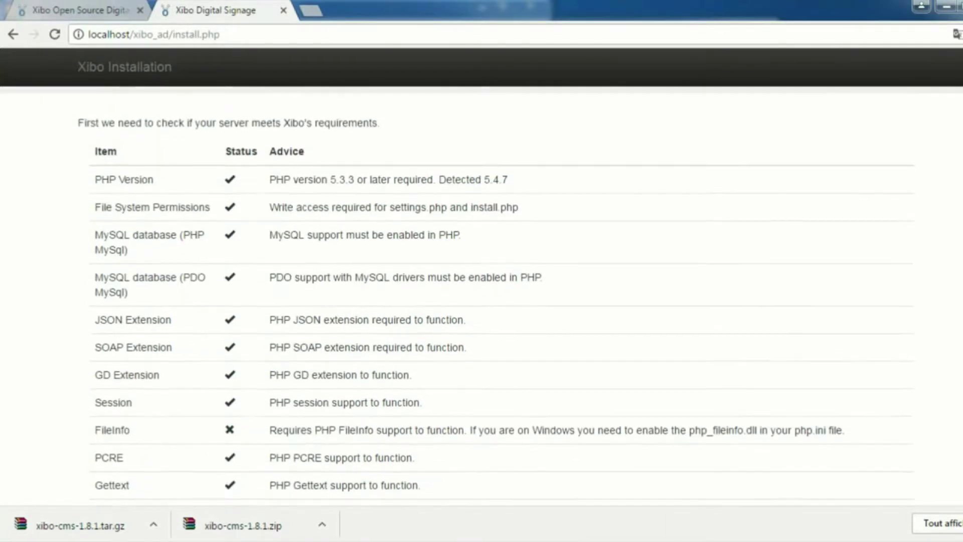
pyautogui.scroll(-3, 752, 383)
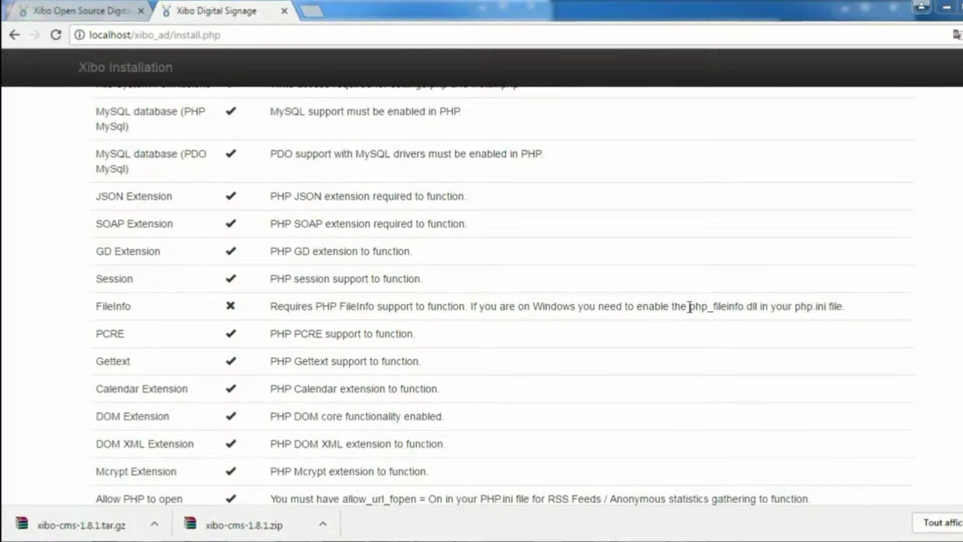
# - Copy php_fileinfo.dll from the FileInfo requirement, find it in php.ini and uncomment its extension line
pyautogui.moveTo(690, 307); pyautogui.dragTo(760, 306)
pyautogui.hotkey('ctrl', 'c')
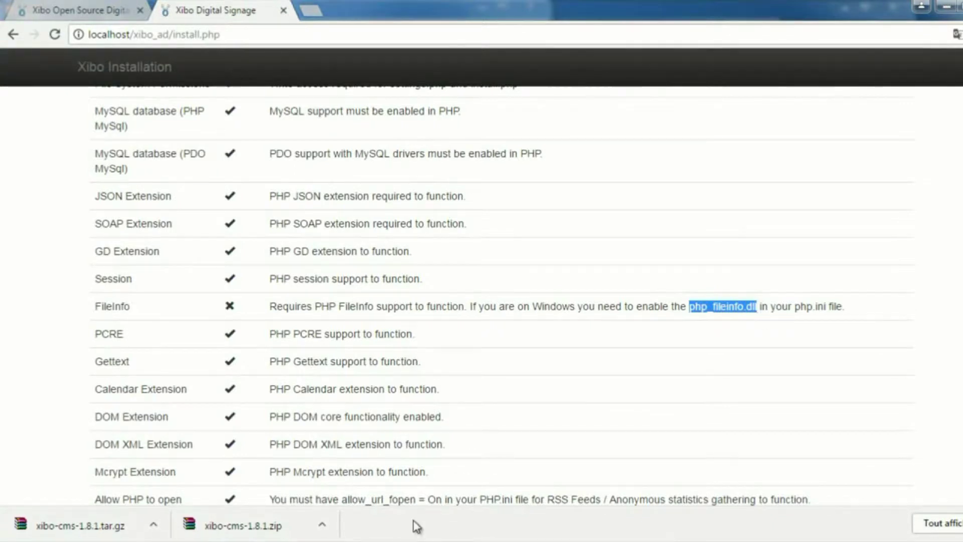
pyautogui.hotkey('alt', 'Tab')
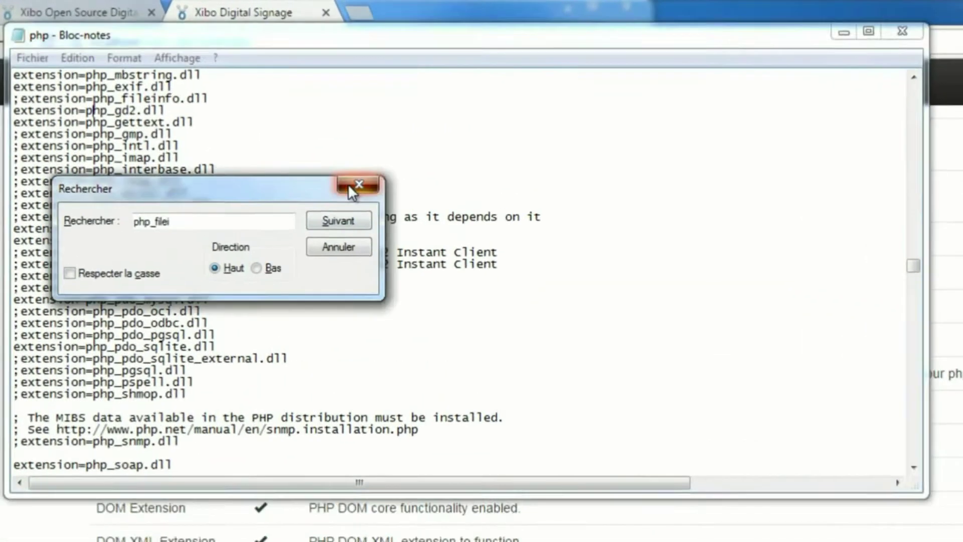
pyautogui.click(311, 151)
pyautogui.hotkey('ctrl', 'f')
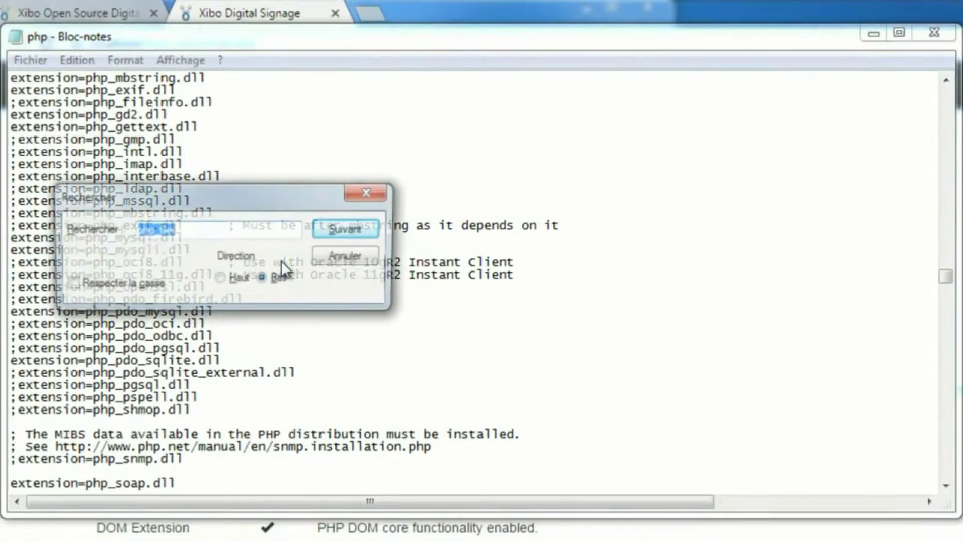
pyautogui.hotkey('ctrl', 'v')
pyautogui.click(351, 227)
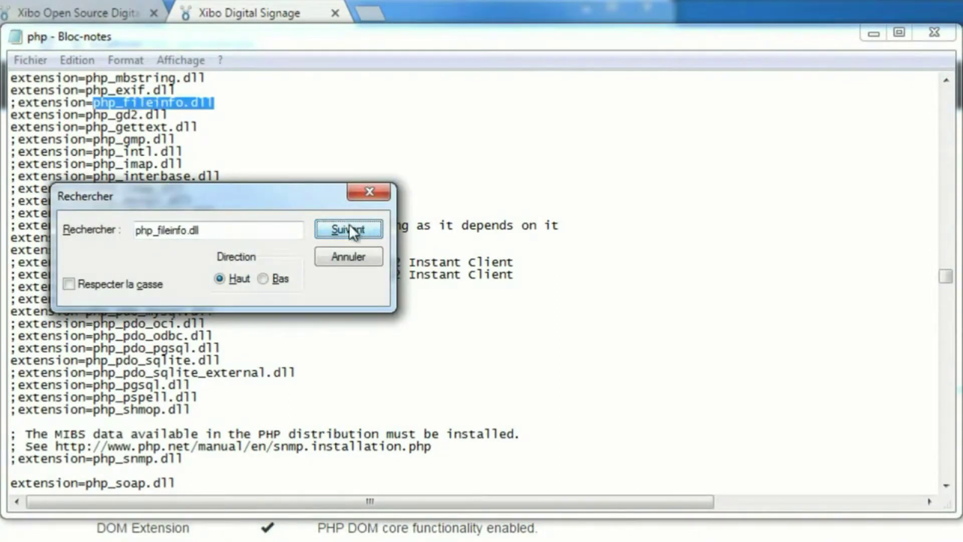
pyautogui.click(147, 111)
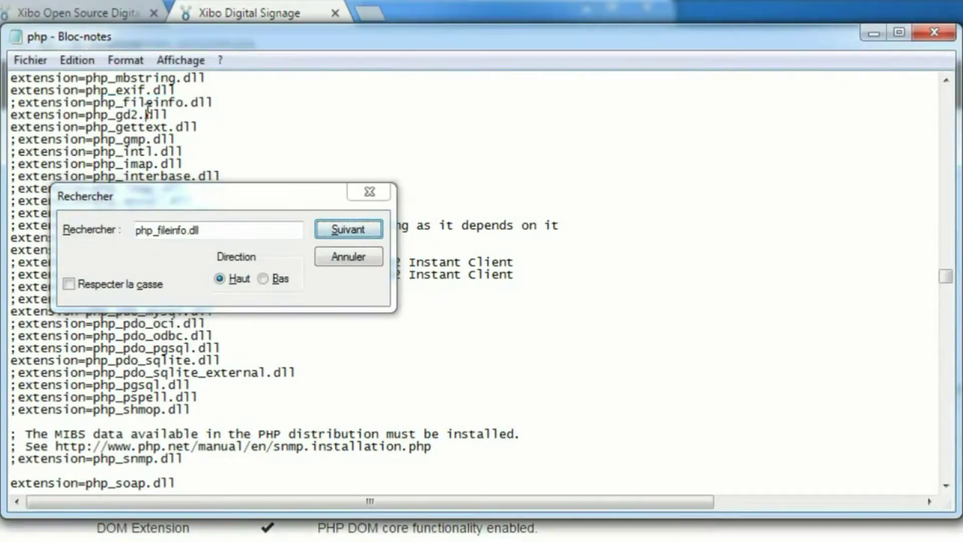
pyautogui.click(19, 106)
pyautogui.press('BackSpace')
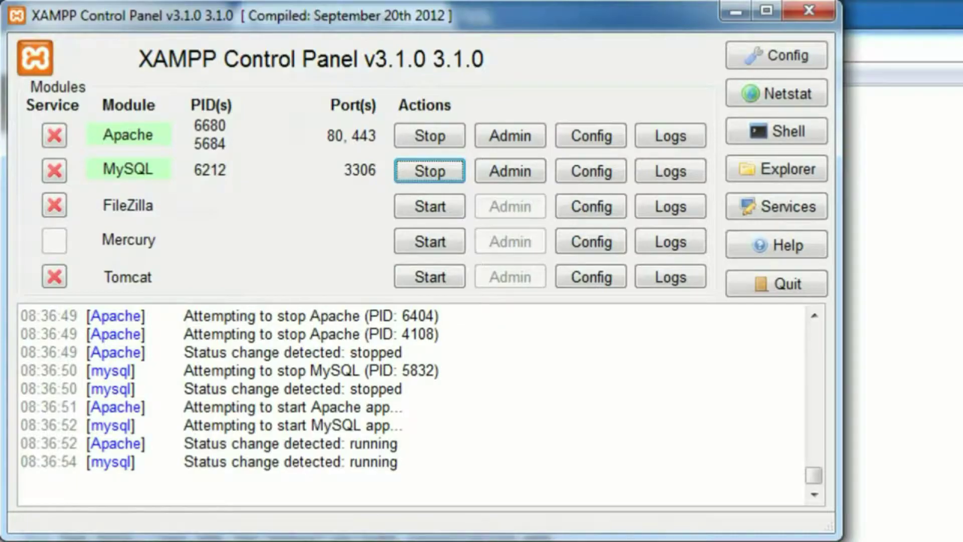
# - Restart Apache and MySQL in the XAMPP Control Panel and reload the Xibo installation page in Chrome
pyautogui.click(441, 129)
pyautogui.click(440, 163)
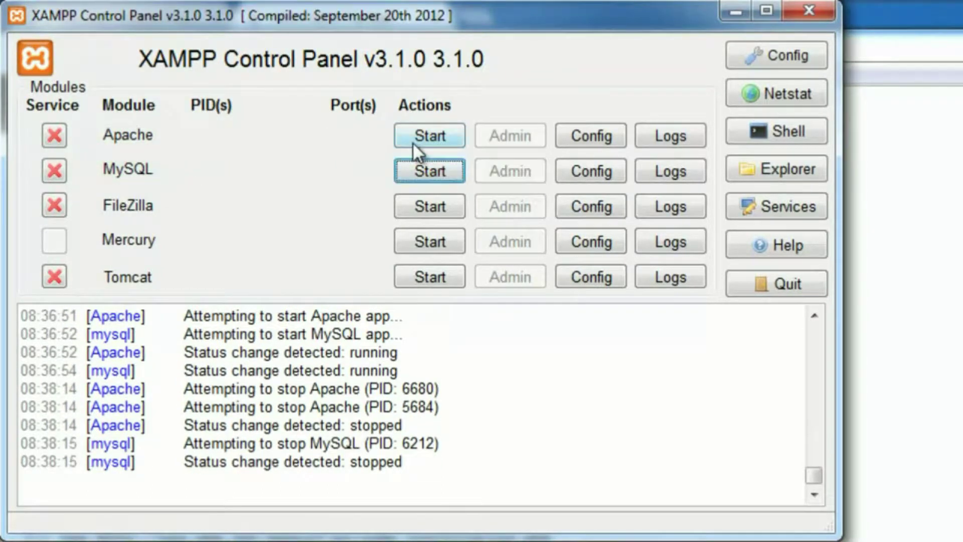
pyautogui.click(423, 130)
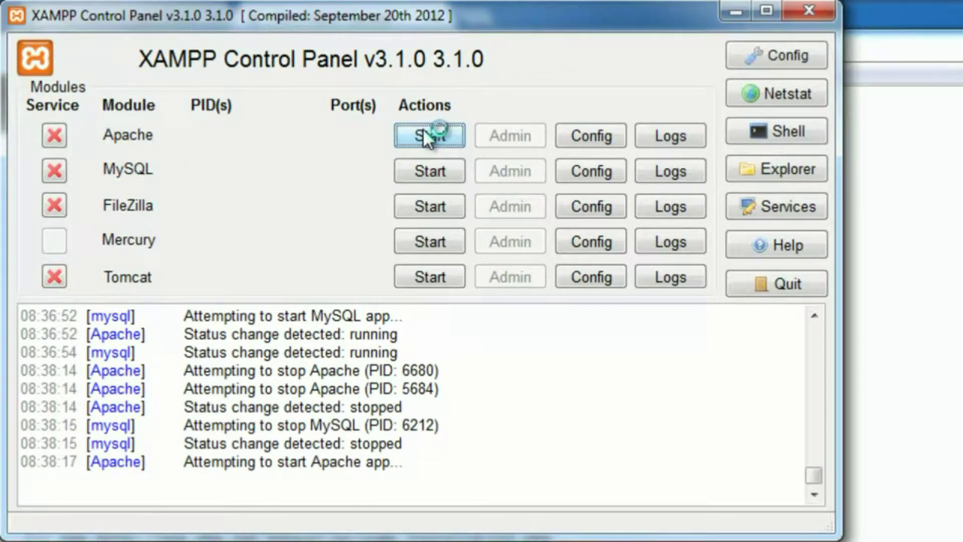
pyautogui.click(436, 163)
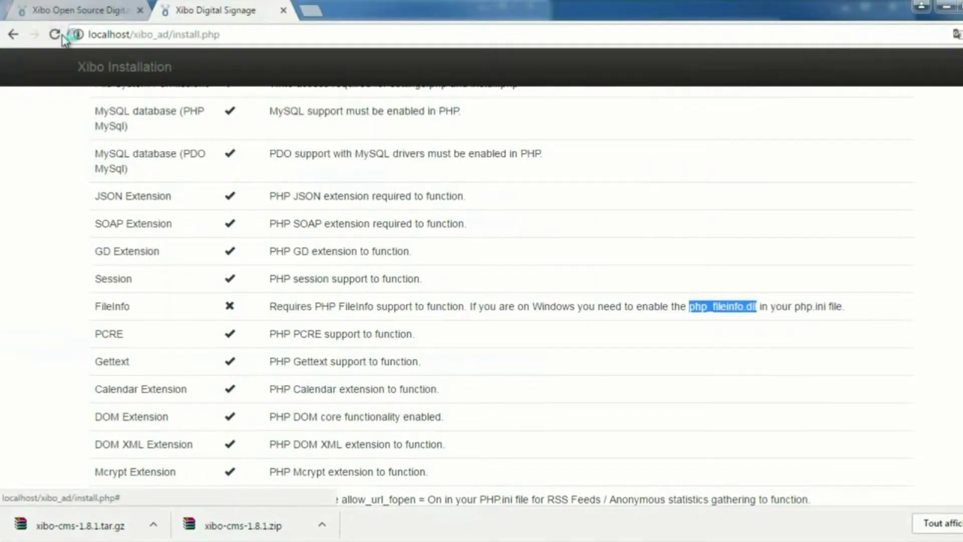
pyautogui.click(55, 34)
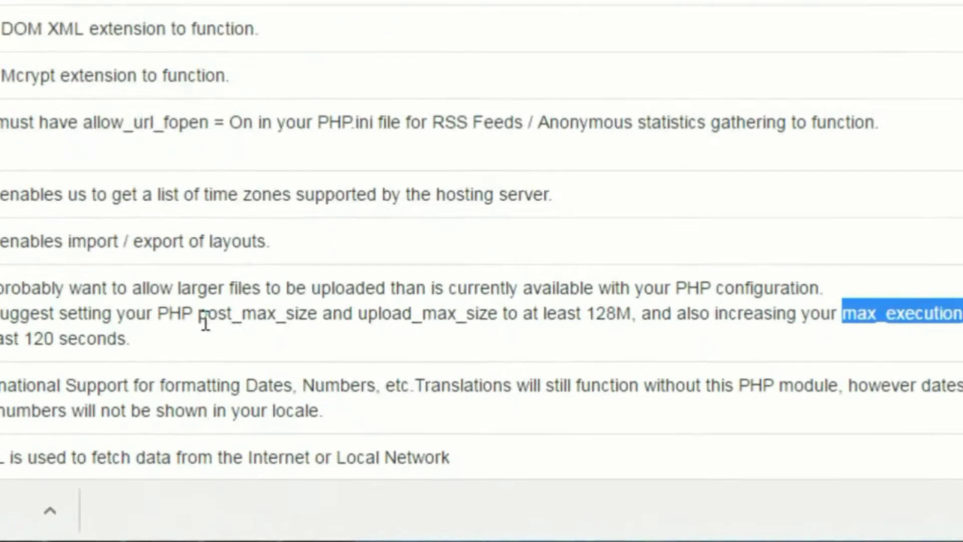
# - Copy post_max_size from the Large File Uploads requirement and find that directive in php.ini
pyautogui.click(409, 412)
pyautogui.moveTo(100, 271); pyautogui.dragTo(246, 274)
pyautogui.hotkey('ctrl', 'c')
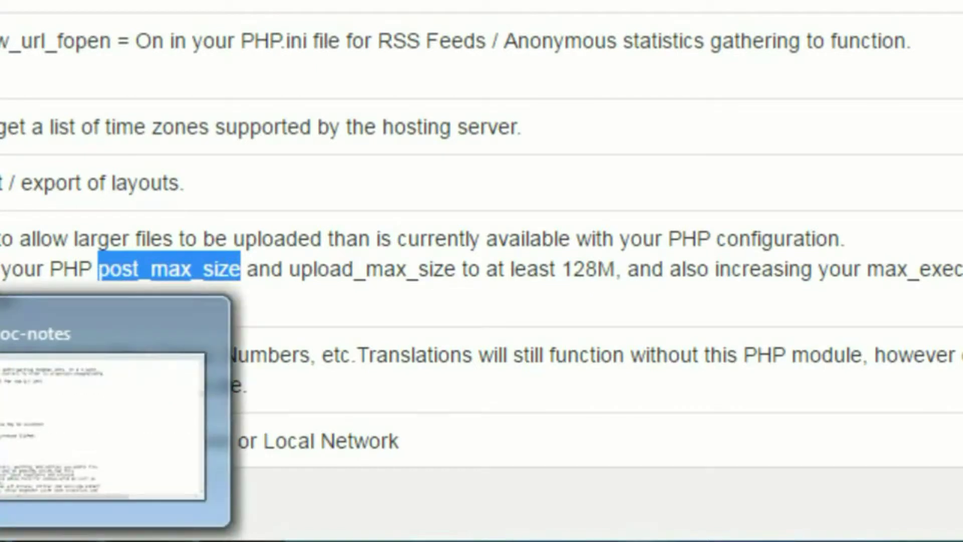
pyautogui.click(100, 431)
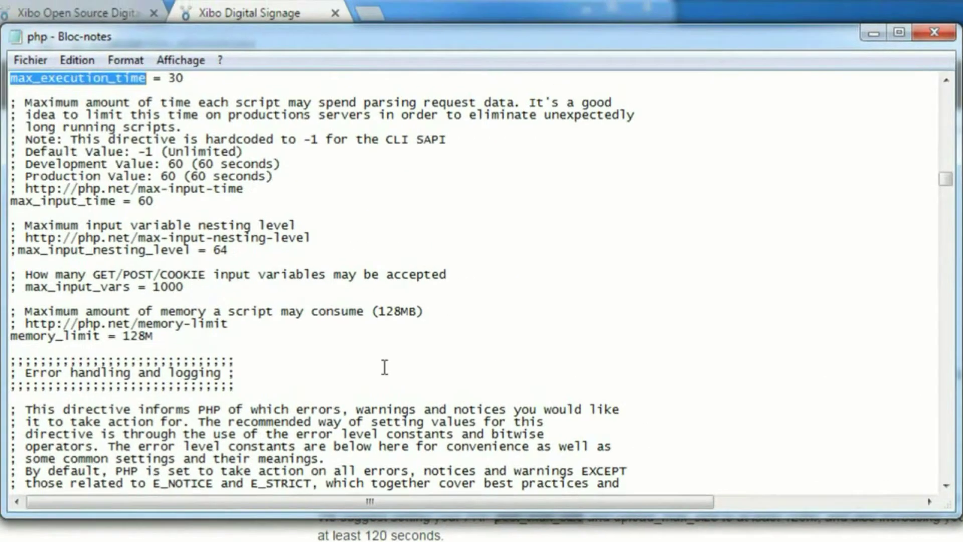
pyautogui.click(320, 286)
pyautogui.hotkey('ctrl', 'f')
pyautogui.hotkey('ctrl', 'v')
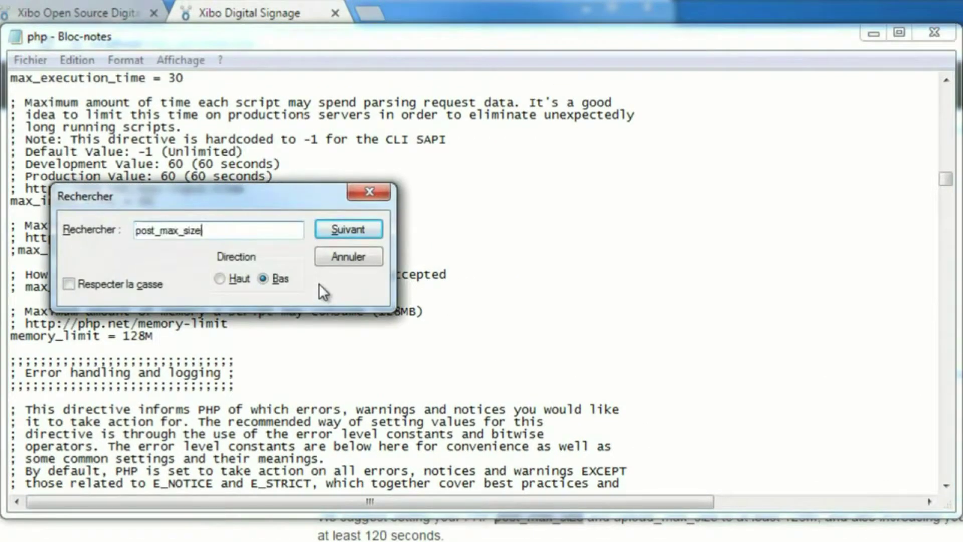
pyautogui.click(363, 230)
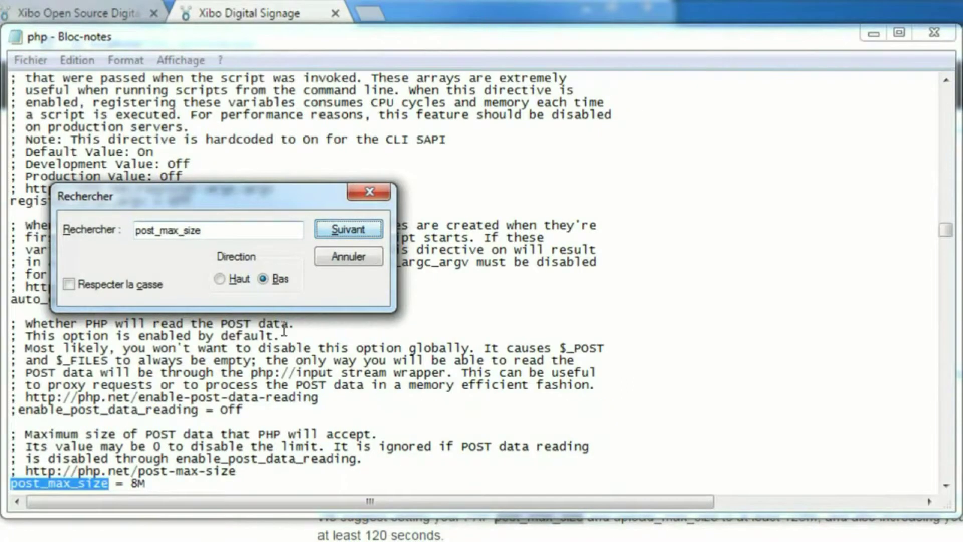
# - Set post_max_size to 512M in php.ini
pyautogui.click(139, 484)
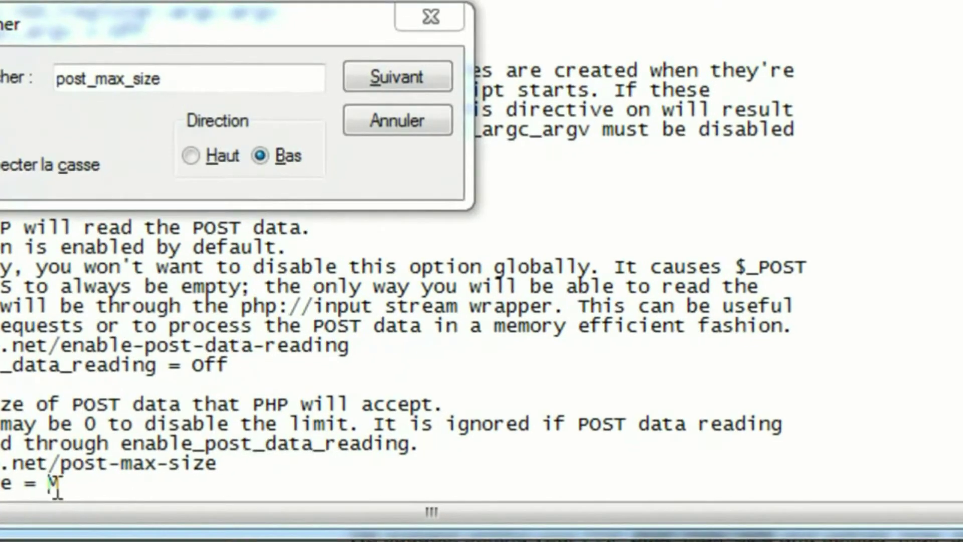
pyautogui.write('&é')
pyautogui.press('BackSpace')
pyautogui.press('BackSpace')
pyautogui.press('BackSpace')
pyautogui.write('1')
pyautogui.press('BackSpace')
pyautogui.write('412')
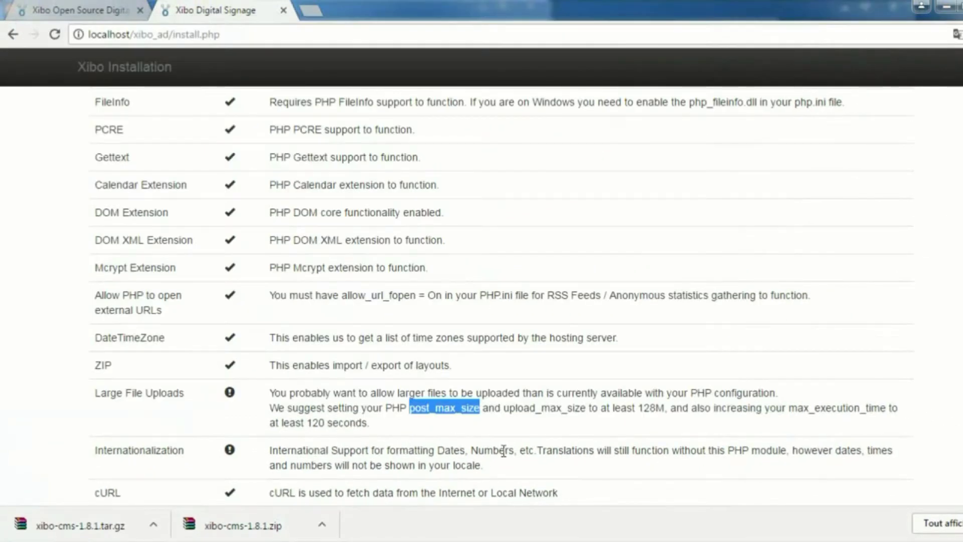
# - Look up the upload size directive on the installation page, find upload_max in php.ini and set upload_max_filesize to 512M
pyautogui.click(505, 407)
pyautogui.moveTo(505, 407); pyautogui.dragTo(561, 408)
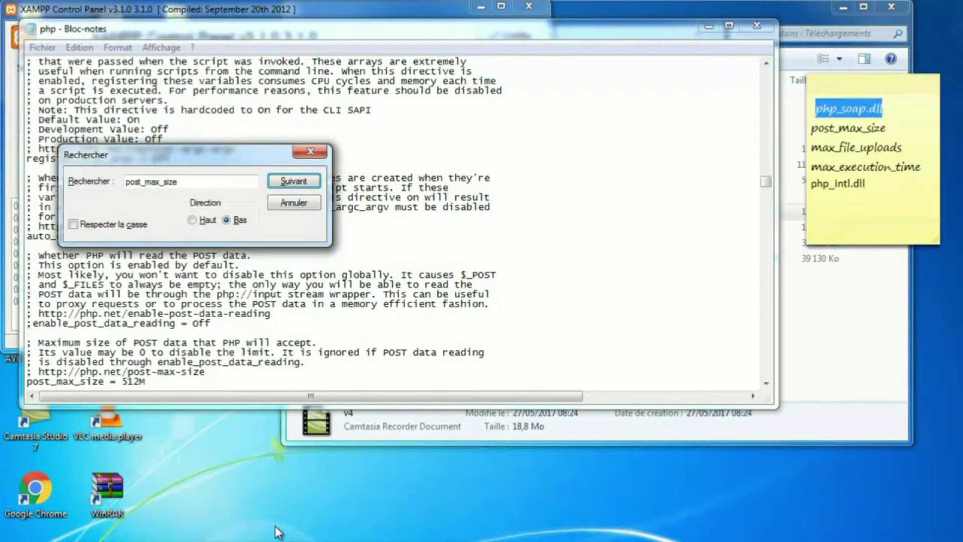
pyautogui.click(283, 309)
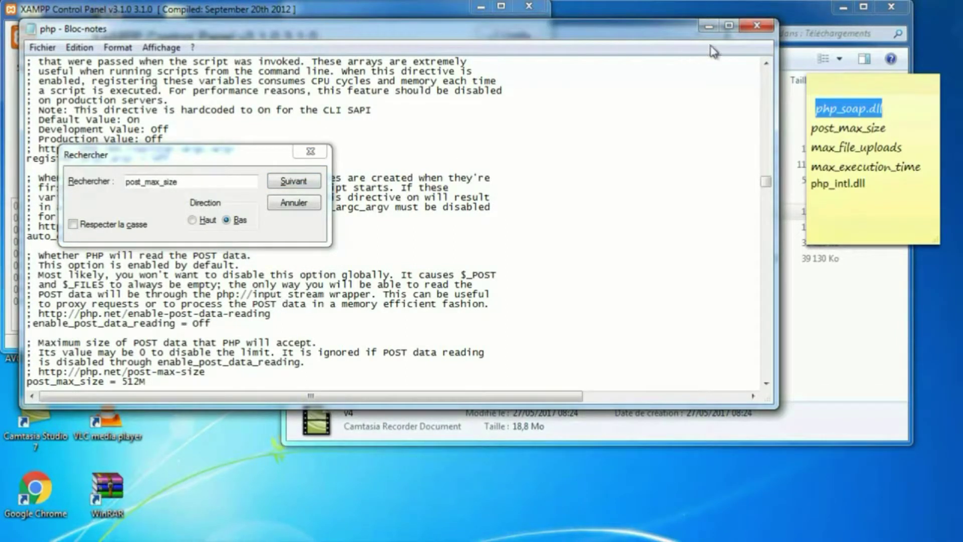
pyautogui.click(728, 25)
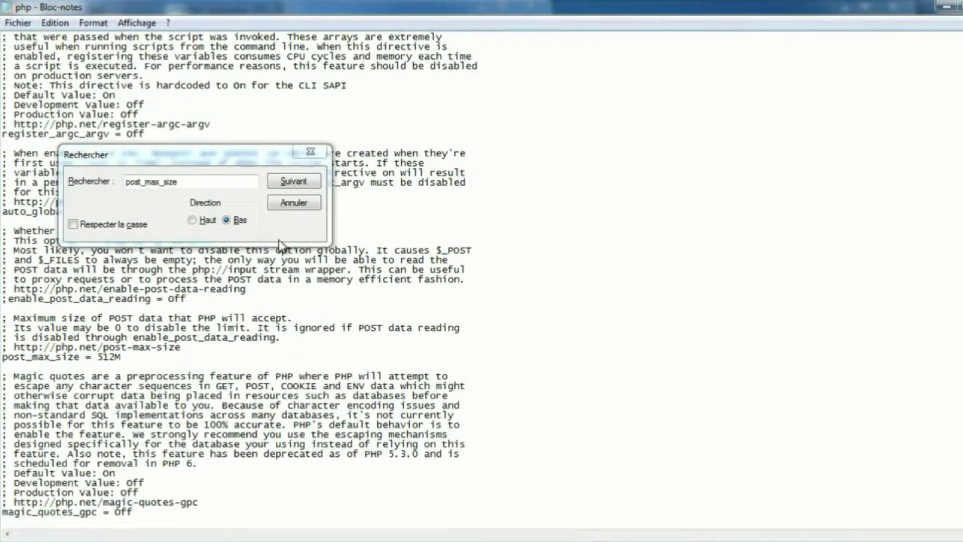
pyautogui.click(205, 182)
pyautogui.doubleClick(205, 181)
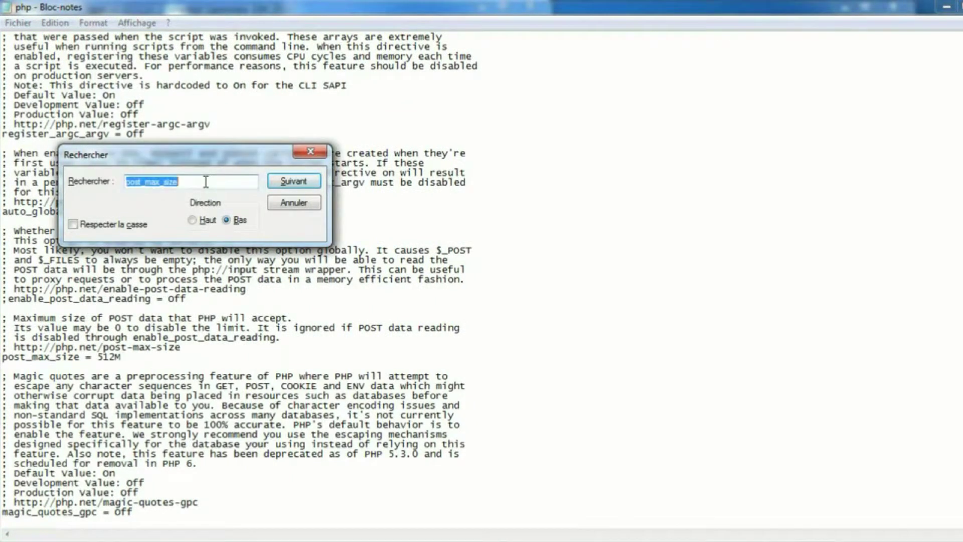
pyautogui.write('upload_max')
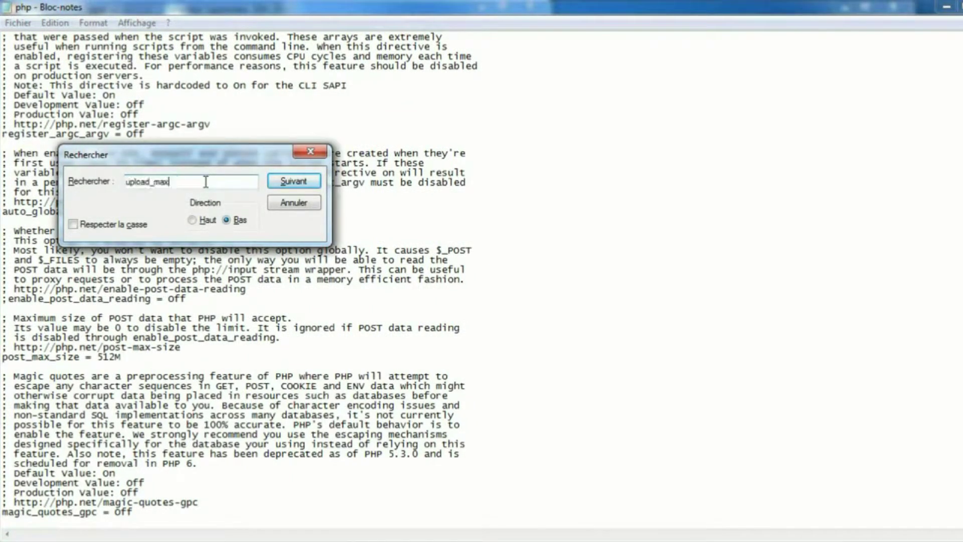
pyautogui.click(292, 182)
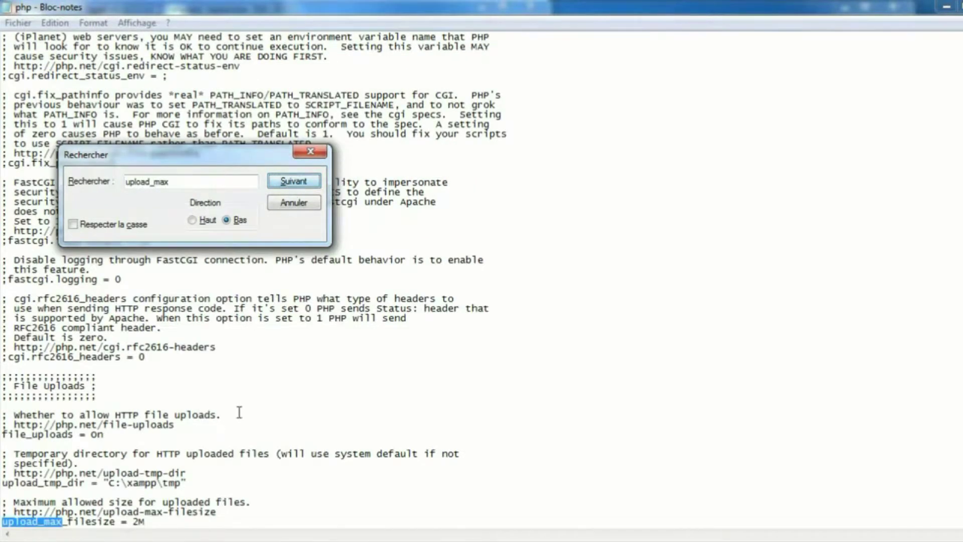
pyautogui.click(138, 523)
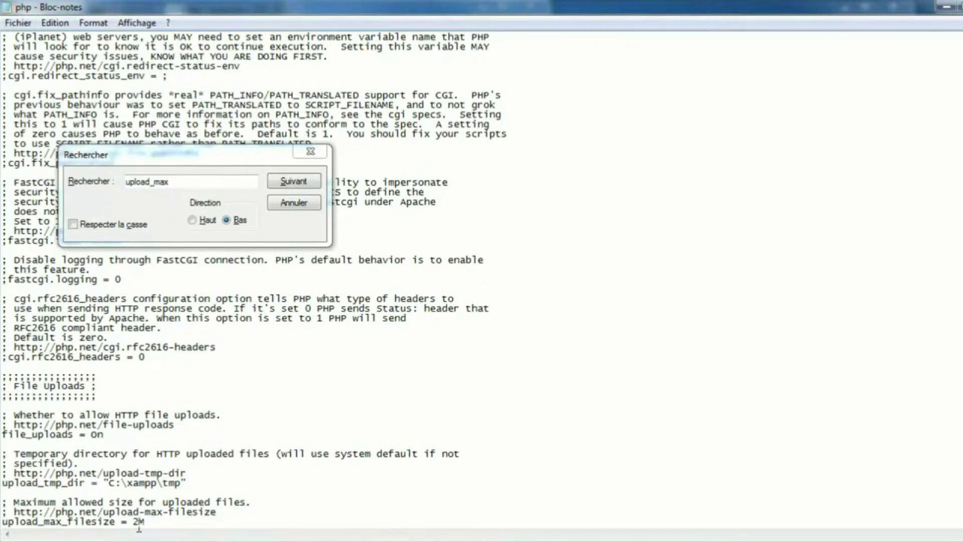
pyautogui.press('BackSpace')
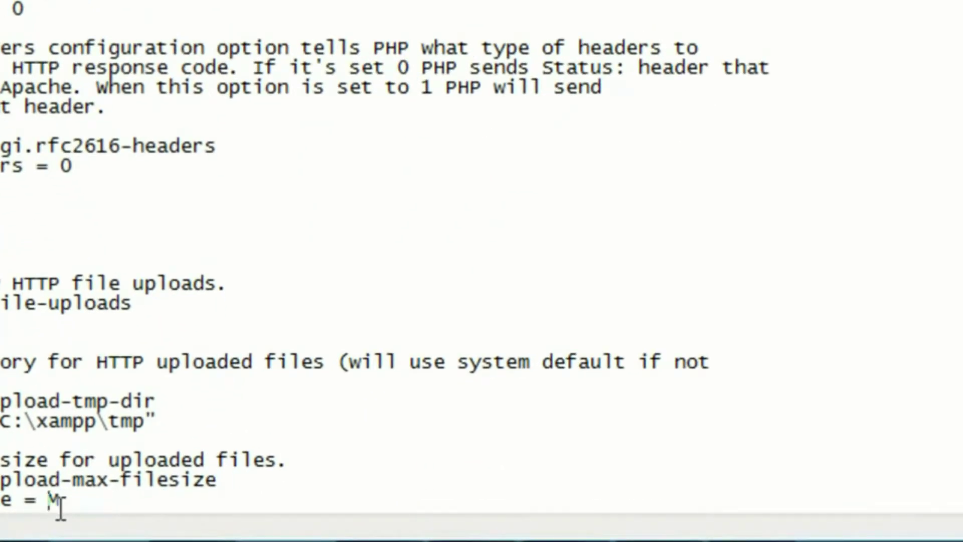
pyautogui.write('512')
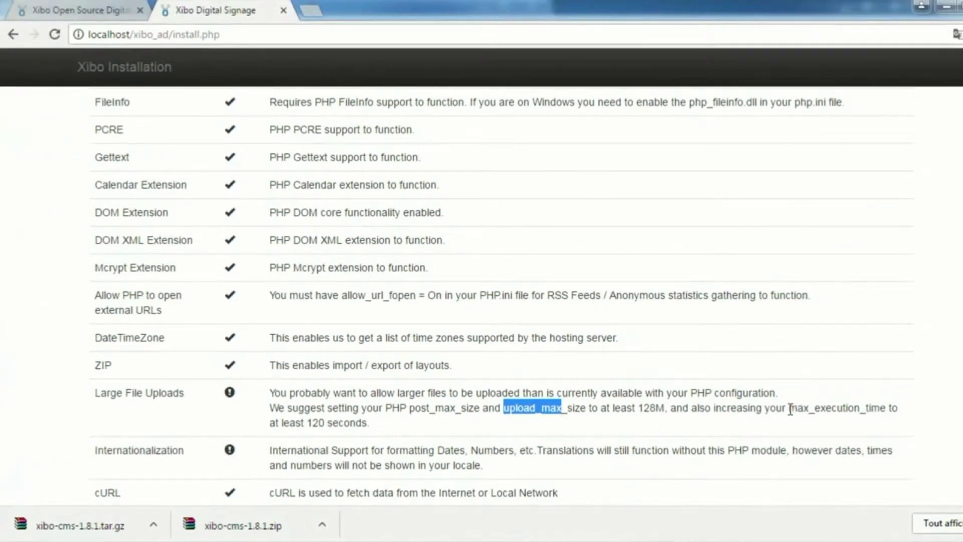
# - Copy max_execution_time from the Large File Uploads requirement and search upwards for it in php.ini
pyautogui.moveTo(790, 408); pyautogui.dragTo(886, 409)
pyautogui.hotkey('ctrl', 'c')
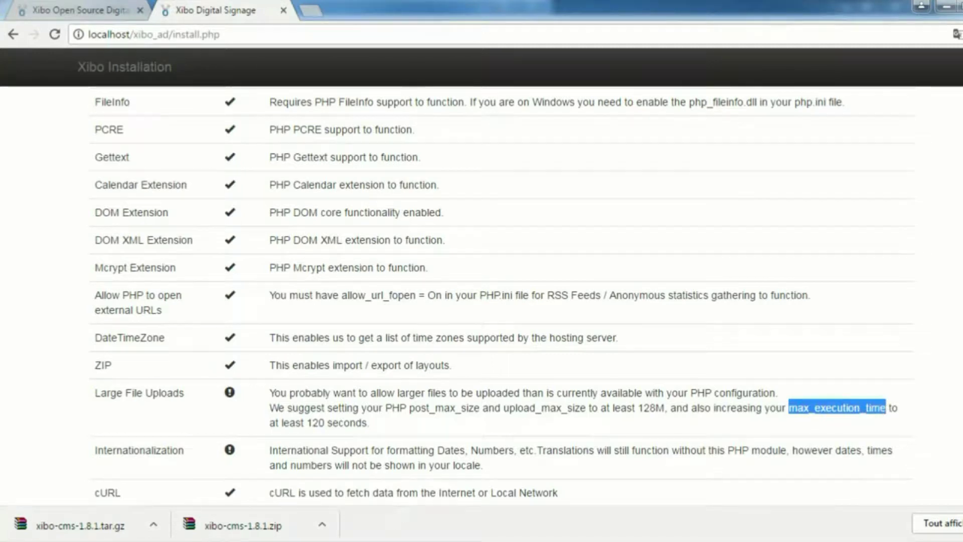
pyautogui.hotkey('alt', 'Tab')
pyautogui.click(200, 181)
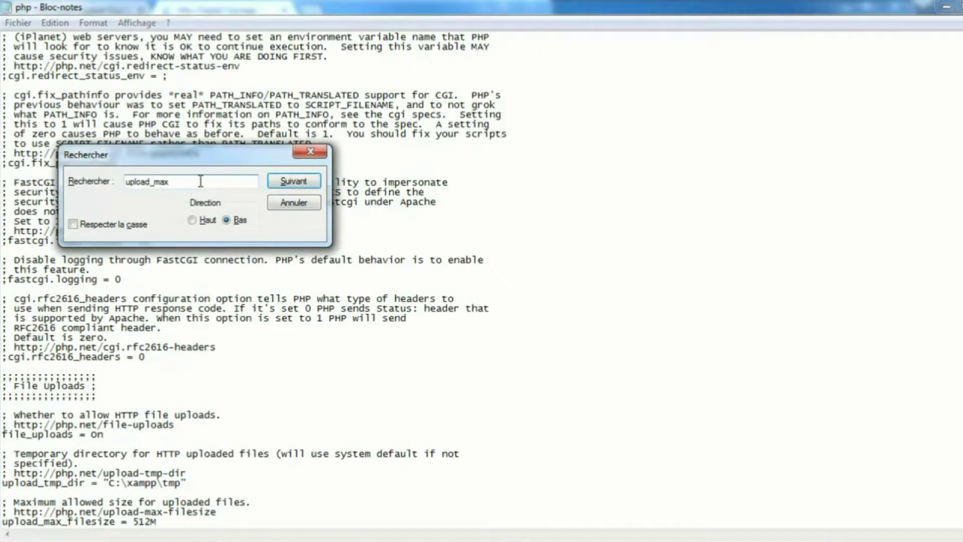
pyautogui.doubleClick(201, 181)
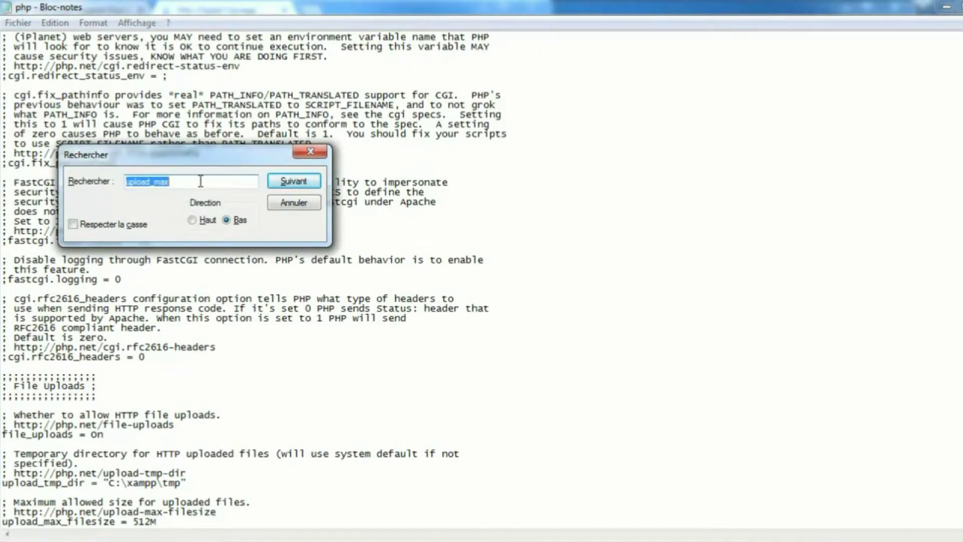
pyautogui.hotkey('ctrl', 'v')
pyautogui.click(192, 219)
pyautogui.click(293, 180)
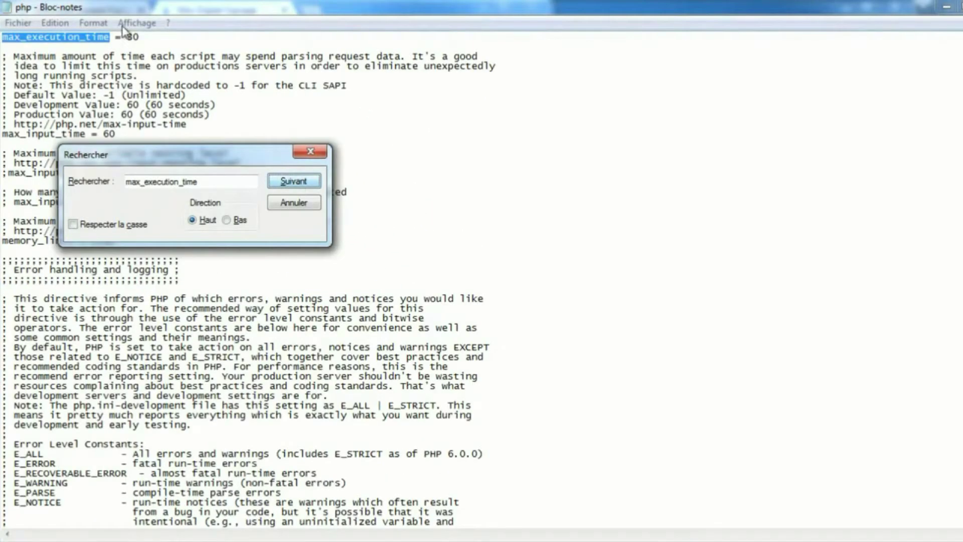
# - Change the max_execution_time value in php.ini and close the search dialog
pyautogui.click(148, 40)
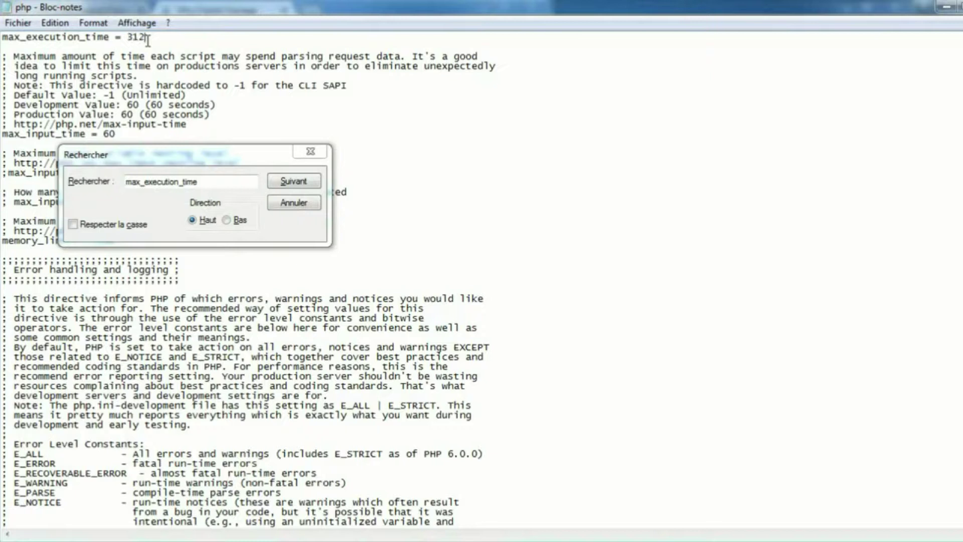
pyautogui.press('BackSpace')
pyautogui.press('BackSpace')
pyautogui.click(313, 151)
pyautogui.click(290, 229)
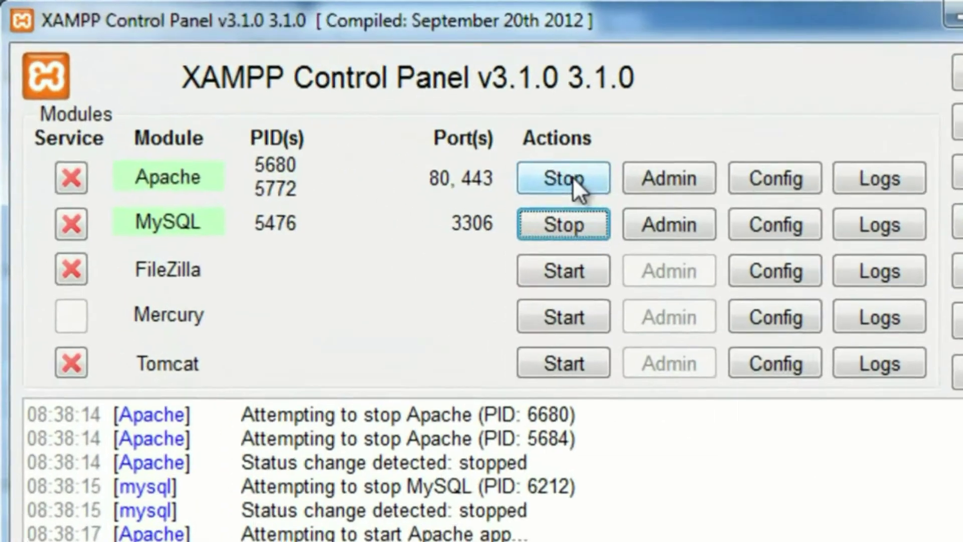
# - Restart the XAMPP modules and proceed to the database settings in the Xibo installer
pyautogui.click(168, 231)
pyautogui.click(586, 233)
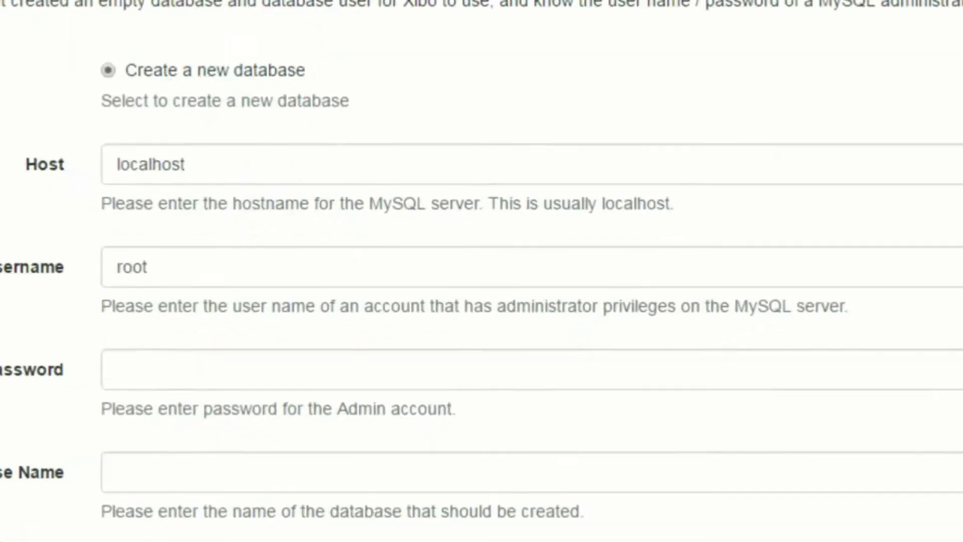
# - Keep the option to create a new database and enter xibo_ad_db as the database name
pyautogui.click(144, 92)
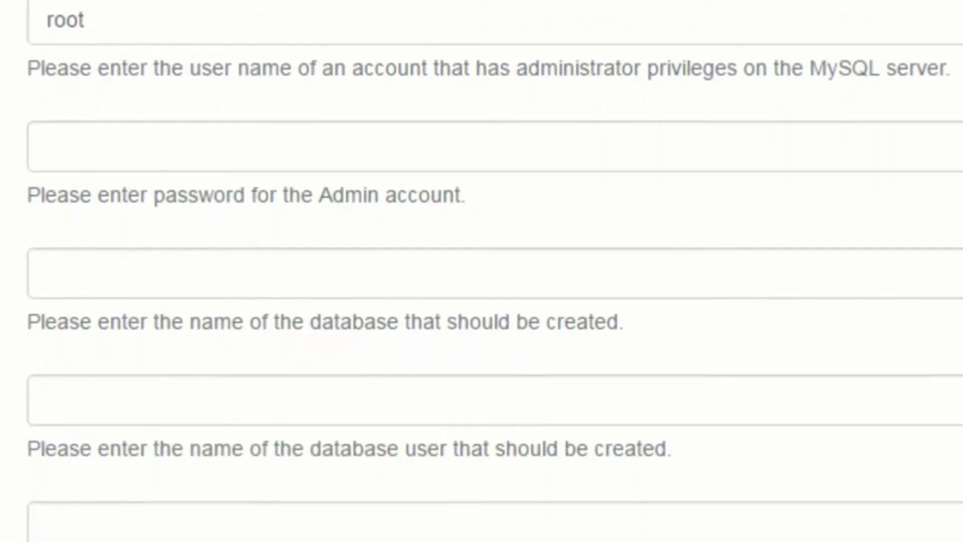
pyautogui.click(99, 289)
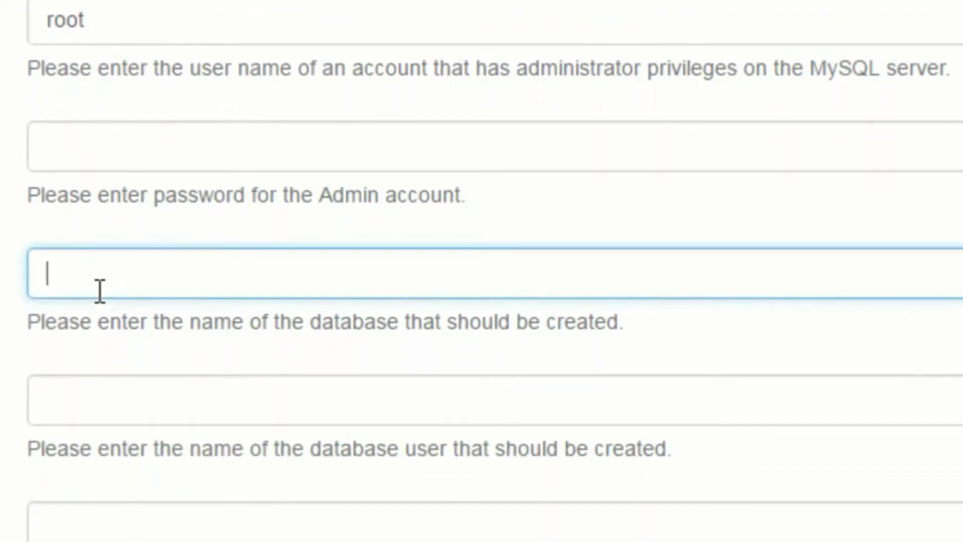
pyautogui.write('xibo_')
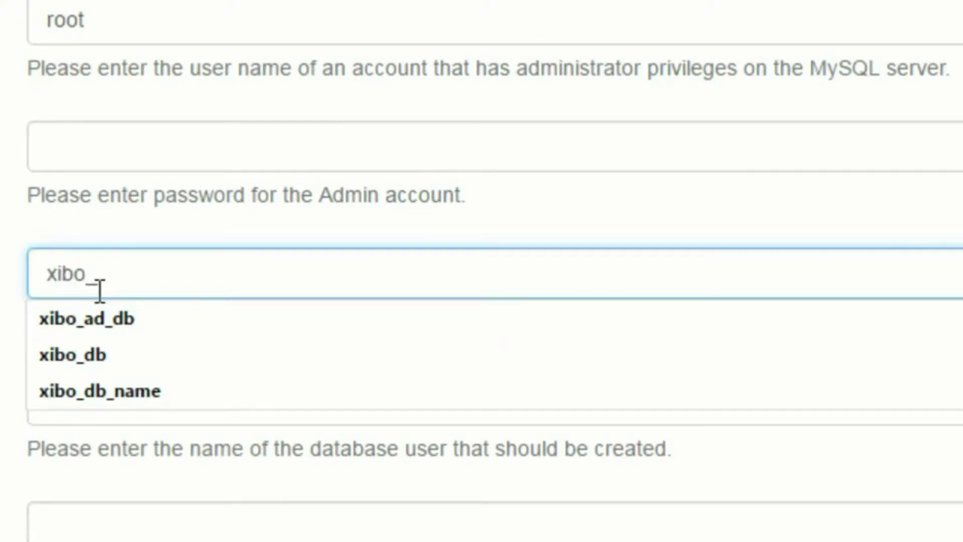
pyautogui.press('Down')
pyautogui.press('Return')
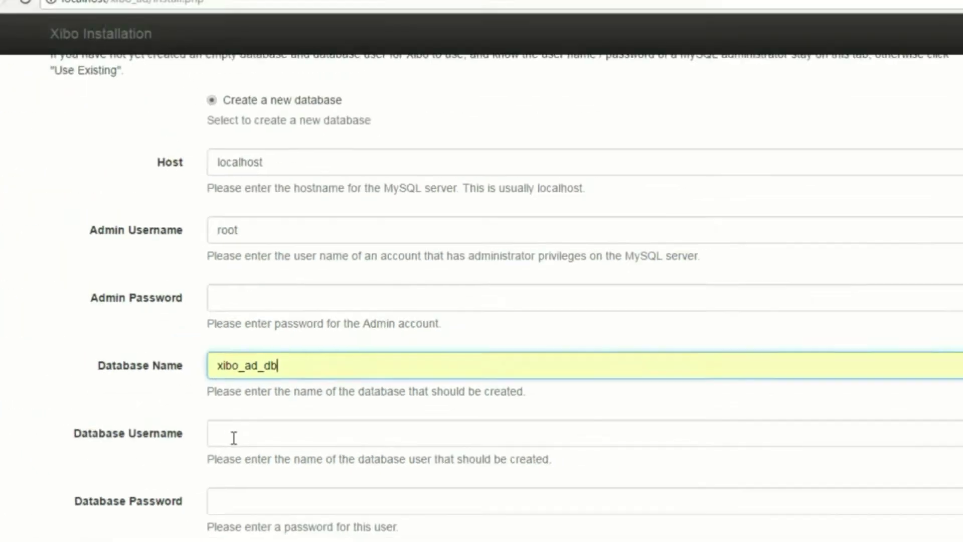
# - Set the database username to xibo_ad_db_user, enter the database password and continue to the administrator account settings
pyautogui.click(234, 437)
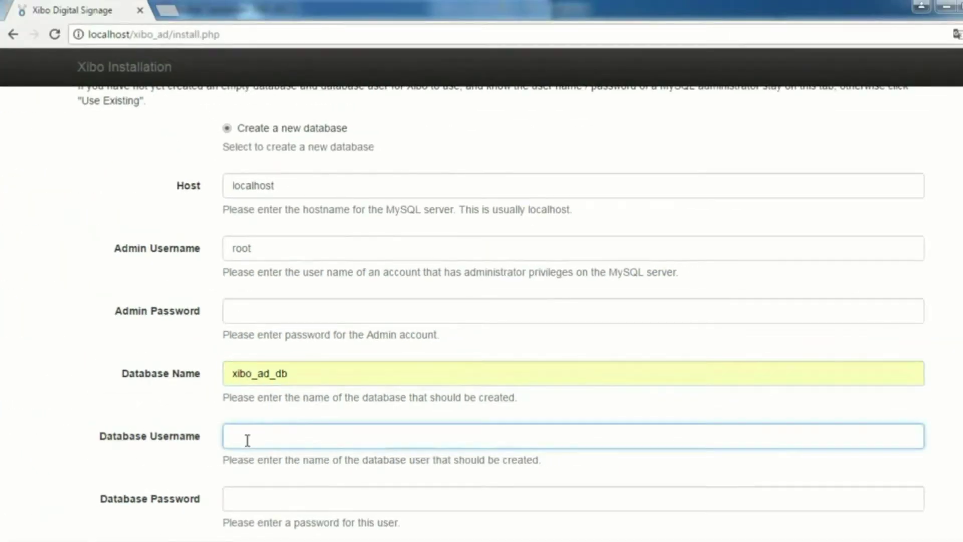
pyautogui.write('xibo')
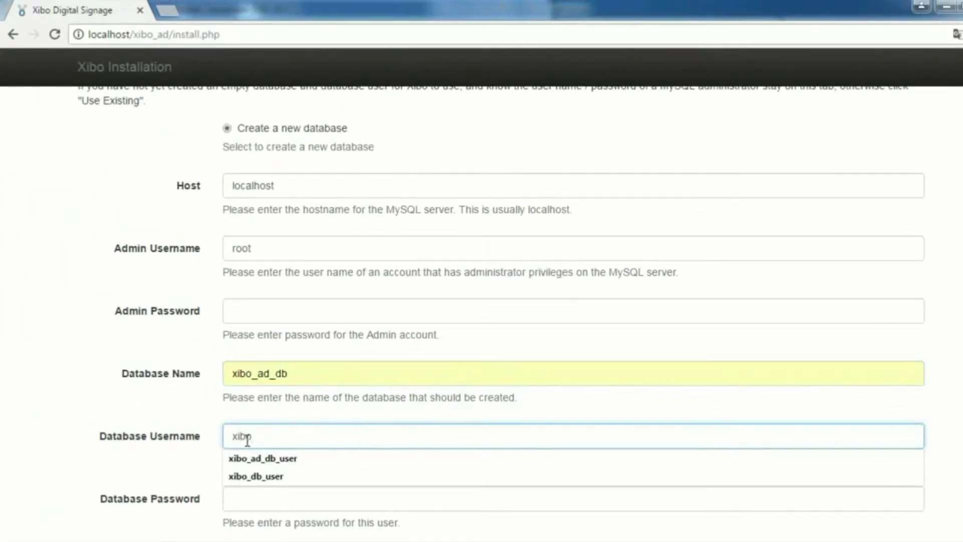
pyautogui.press('Down')
pyautogui.press('Return')
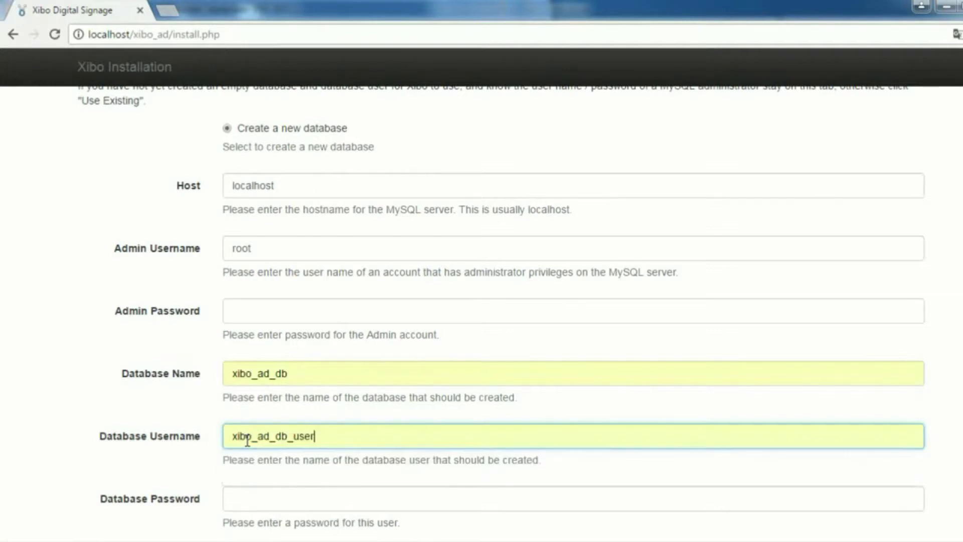
pyautogui.scroll(-2, 370, 353)
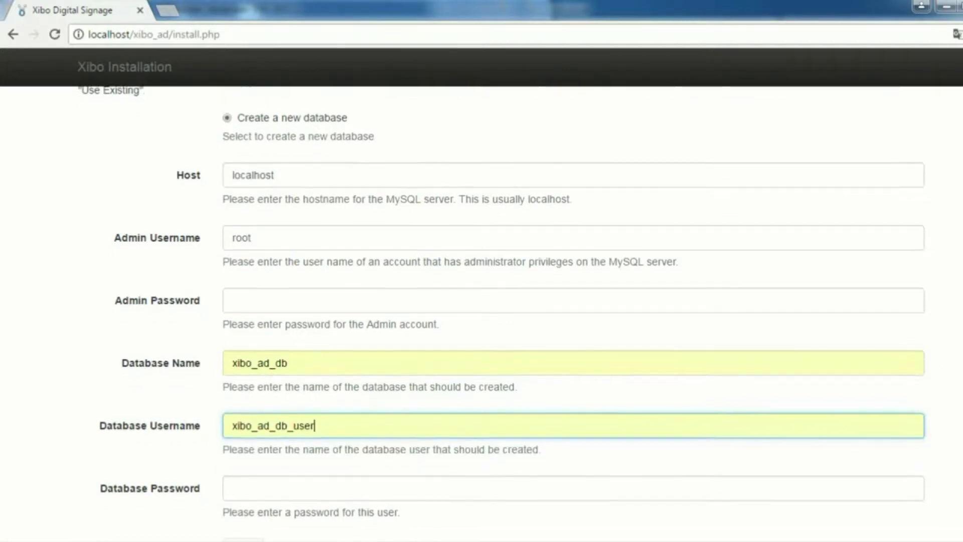
pyautogui.click(254, 413)
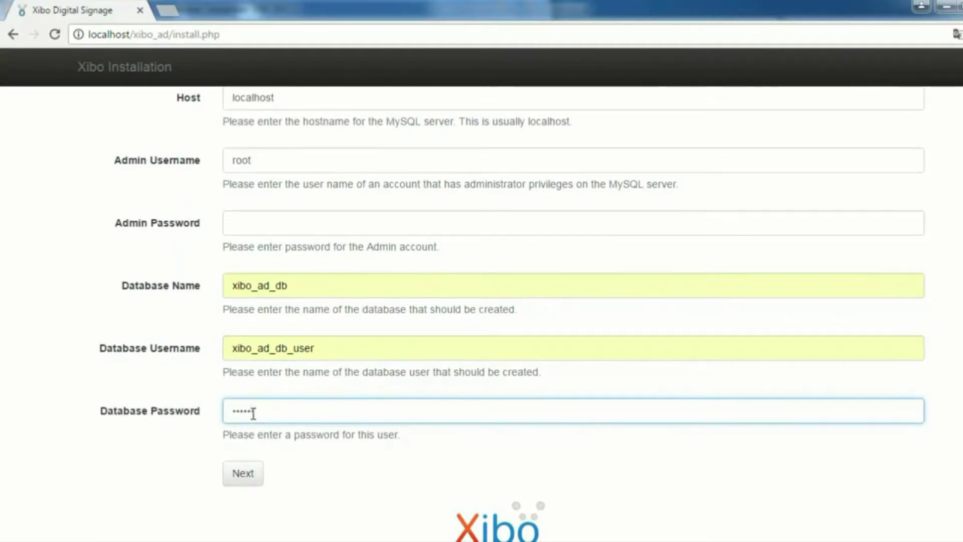
pyautogui.click(250, 477)
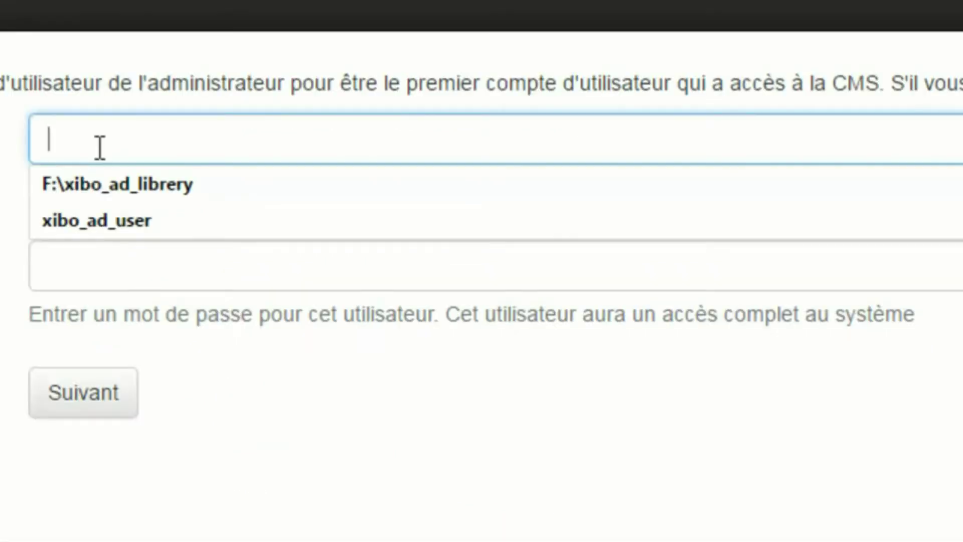
# - Create the first administrator account with the username xibo_ad_user, enter its password and continue to the library settings
pyautogui.click(95, 220)
pyautogui.click(184, 138)
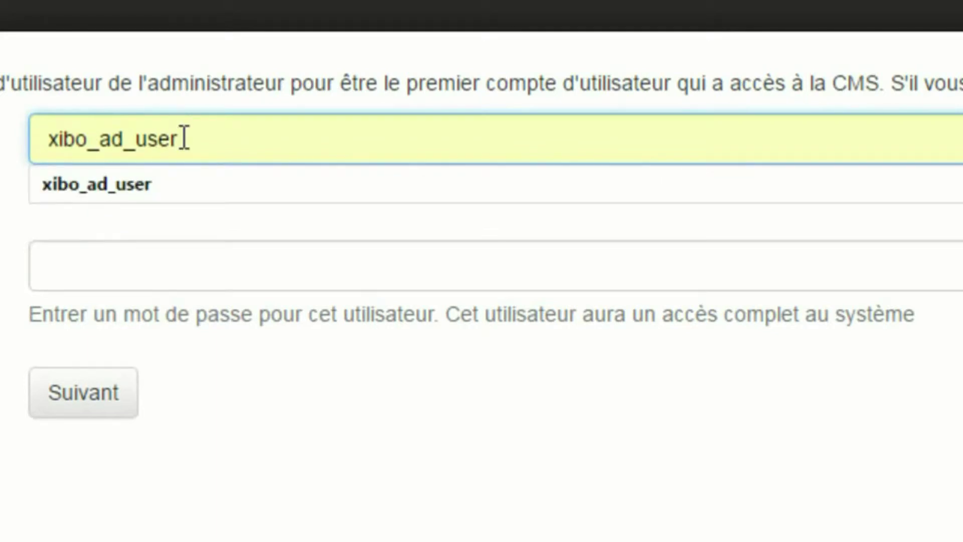
pyautogui.click(113, 275)
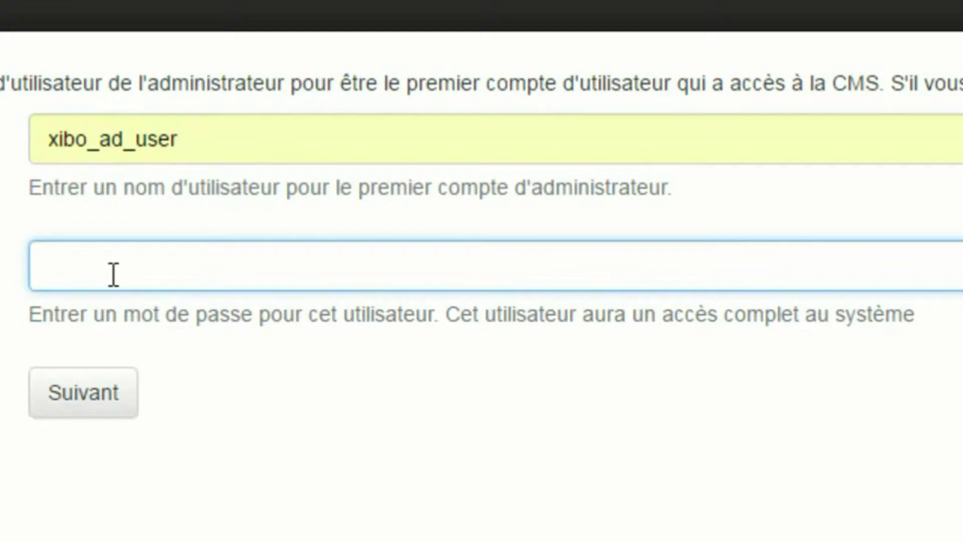
pyautogui.write('******')
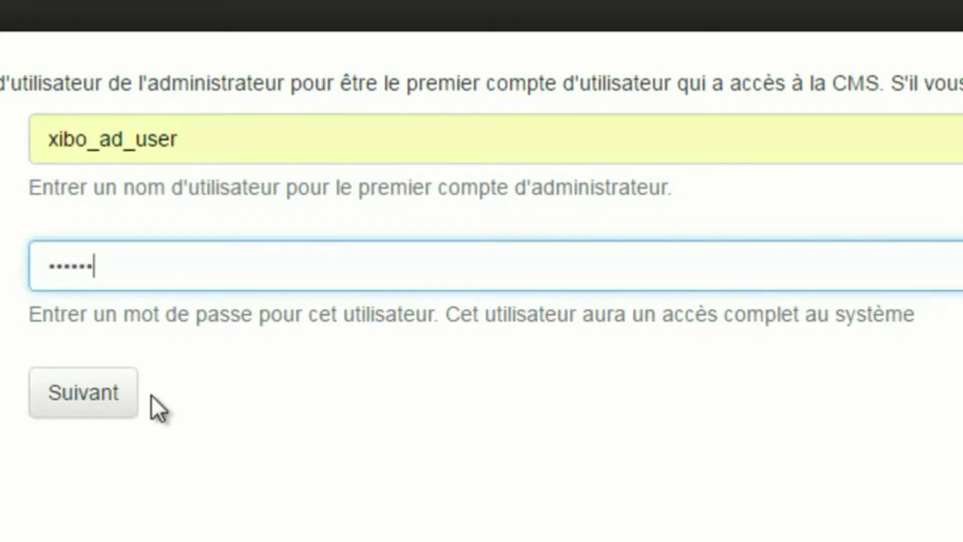
pyautogui.click(111, 393)
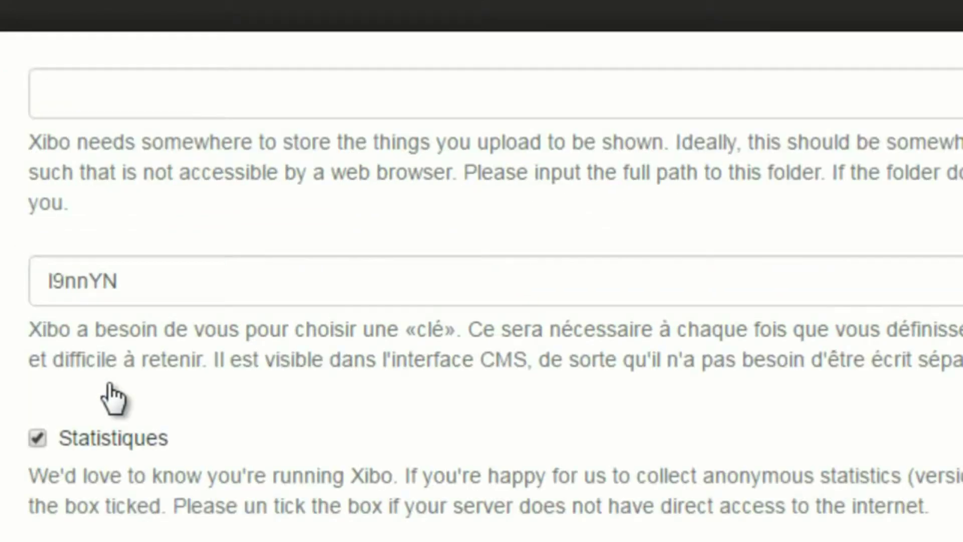
# - Create a folder named xibo_ad_librery on the SAVE (F:) drive for the Xibo library
pyautogui.click(102, 98)
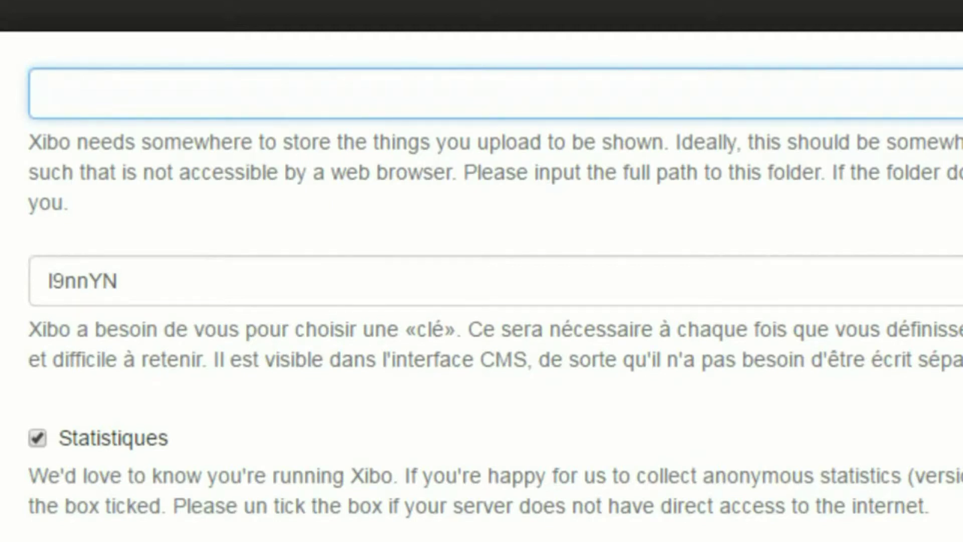
pyautogui.press('super+e')
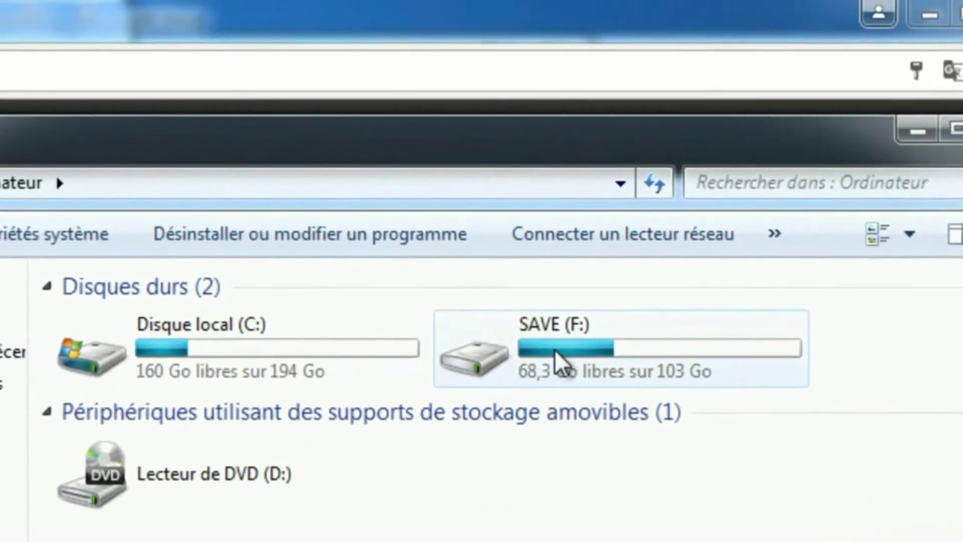
pyautogui.doubleClick(555, 349)
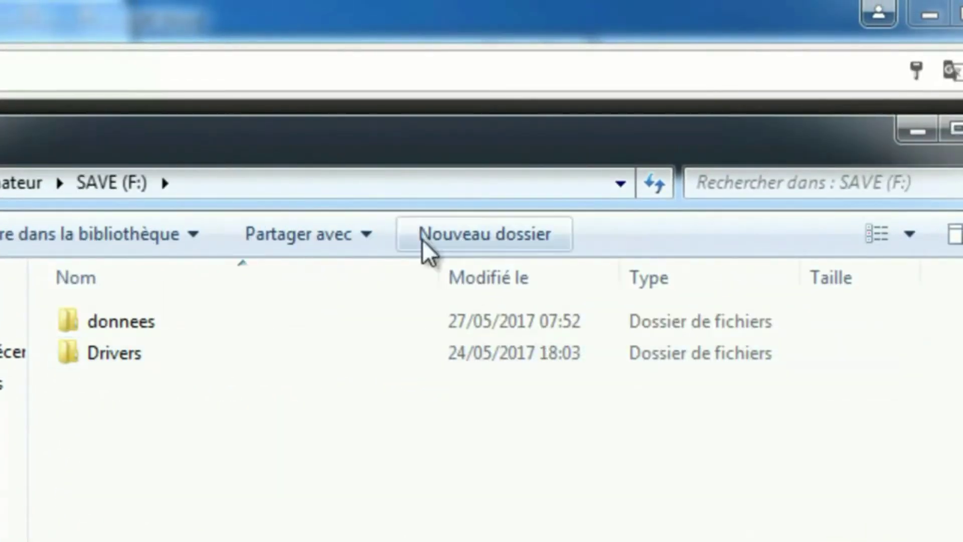
pyautogui.click(481, 229)
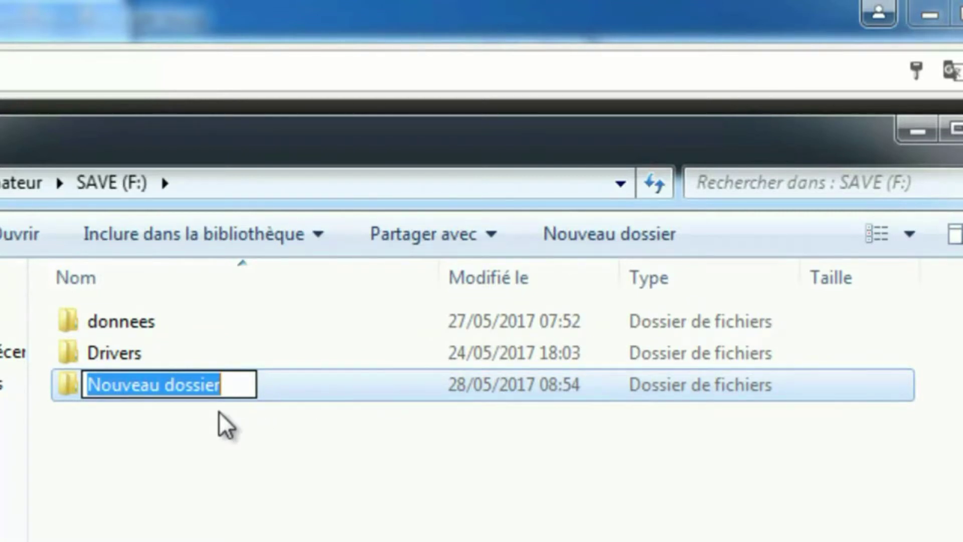
pyautogui.write('xibo_ad_librery')
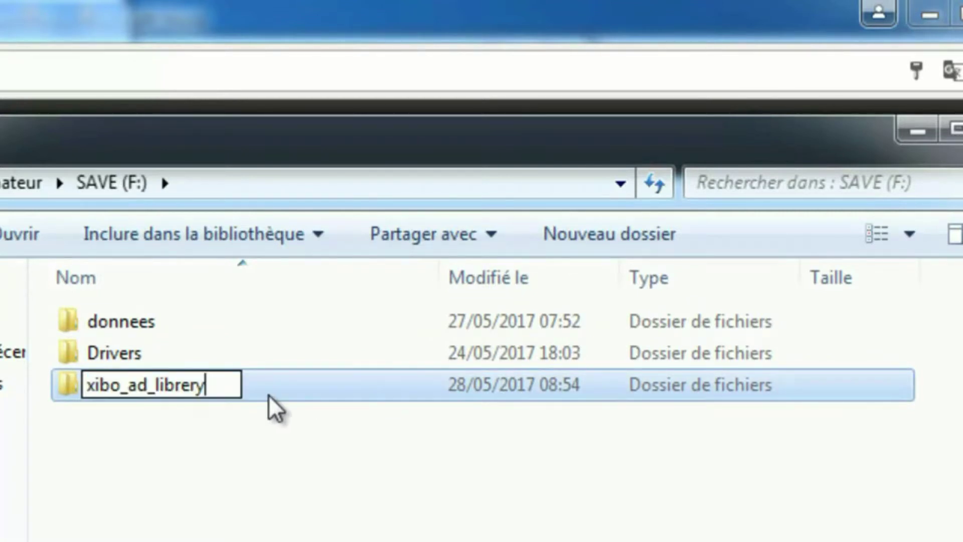
pyautogui.press('Return')
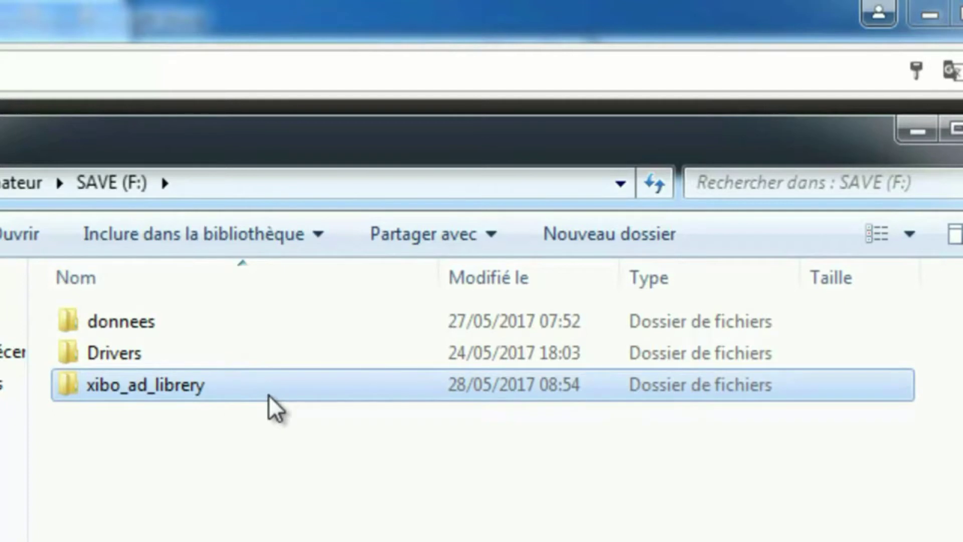
# - Copy the path of the xibo_ad_librery folder and paste it as the installer's library location, F:\xibo_ad_librery
pyautogui.doubleClick(184, 399)
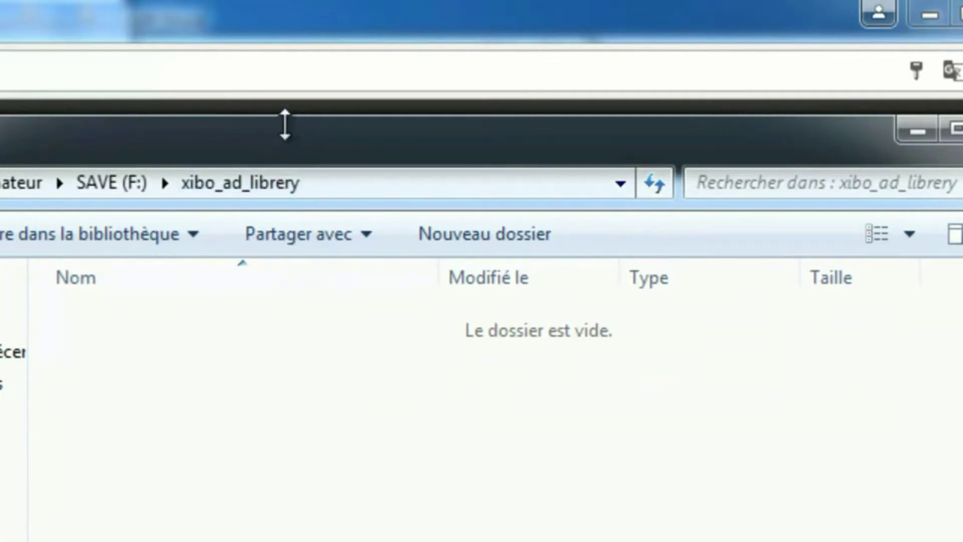
pyautogui.click(315, 180)
pyautogui.hotkey('ctrl', 'c')
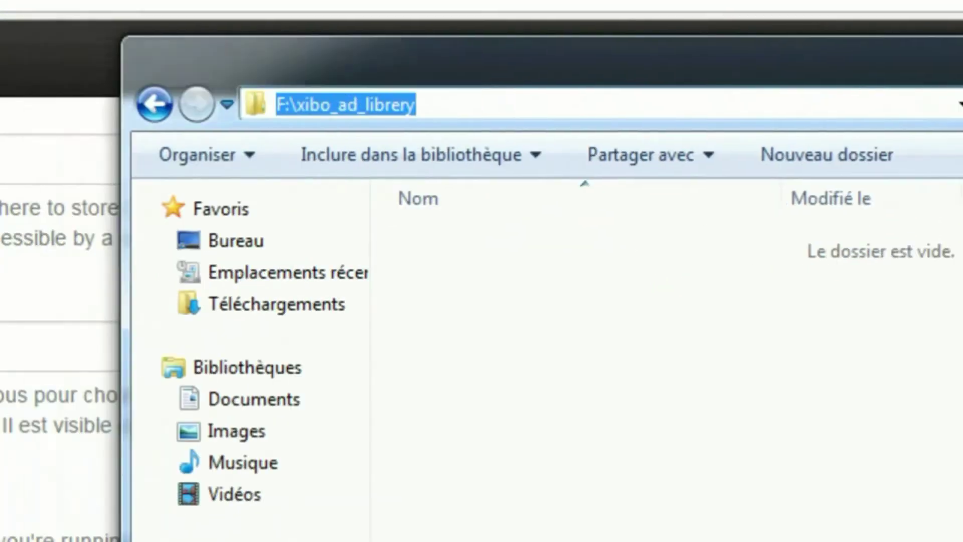
pyautogui.hotkey('alt', 'Tab')
pyautogui.click(177, 98)
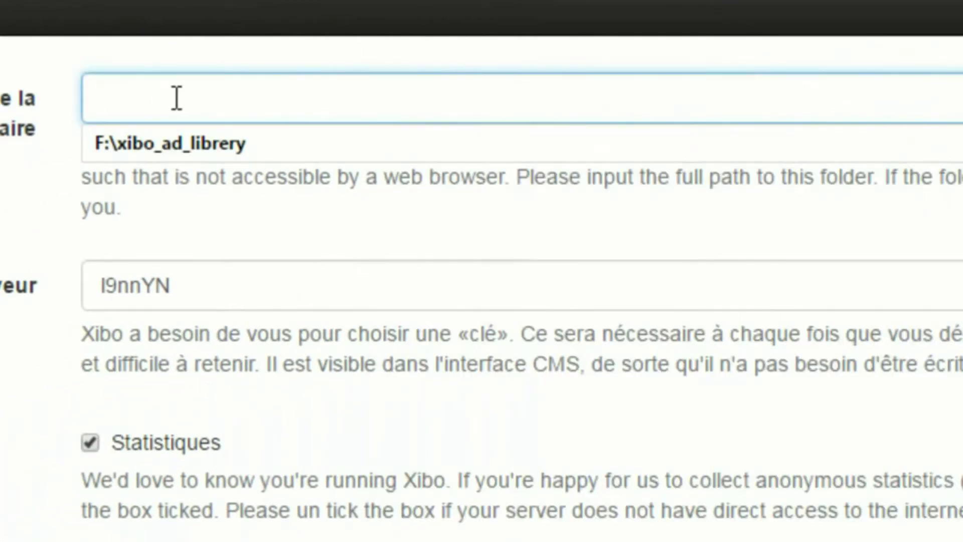
pyautogui.hotkey('ctrl', 'v')
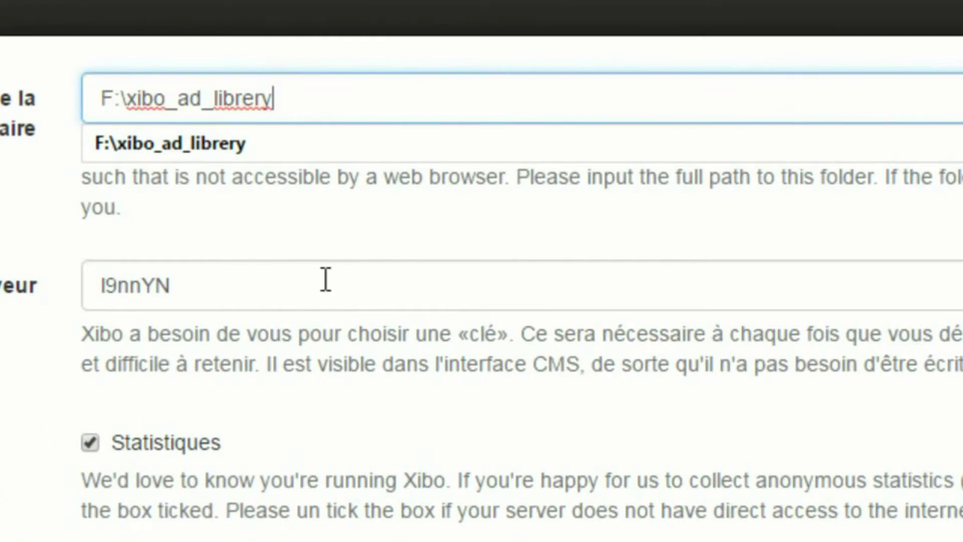
# - Copy the generated server key, leave the Statistiques option enabled and complete the CMS installation
pyautogui.click(253, 288)
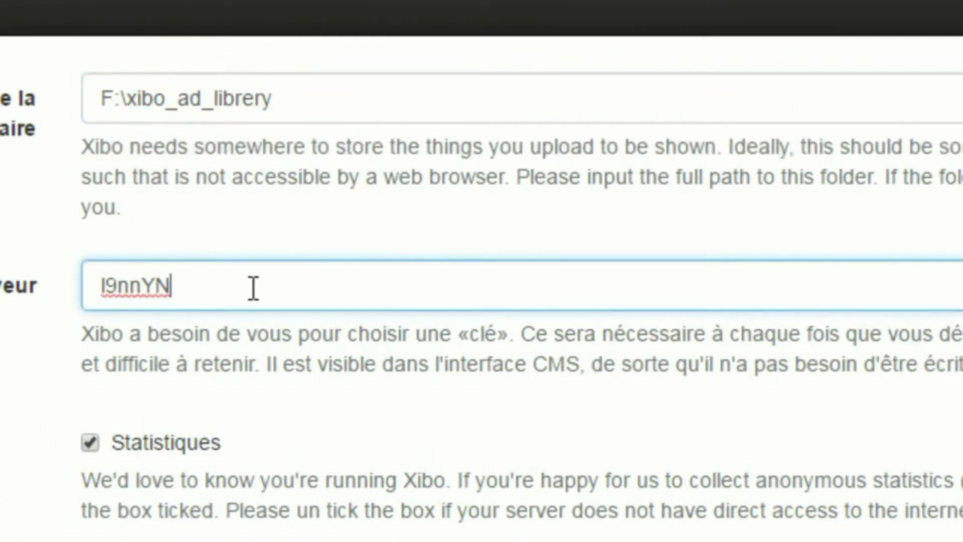
pyautogui.moveTo(194, 288); pyautogui.dragTo(99, 281)
pyautogui.hotkey('ctrl', 'c')
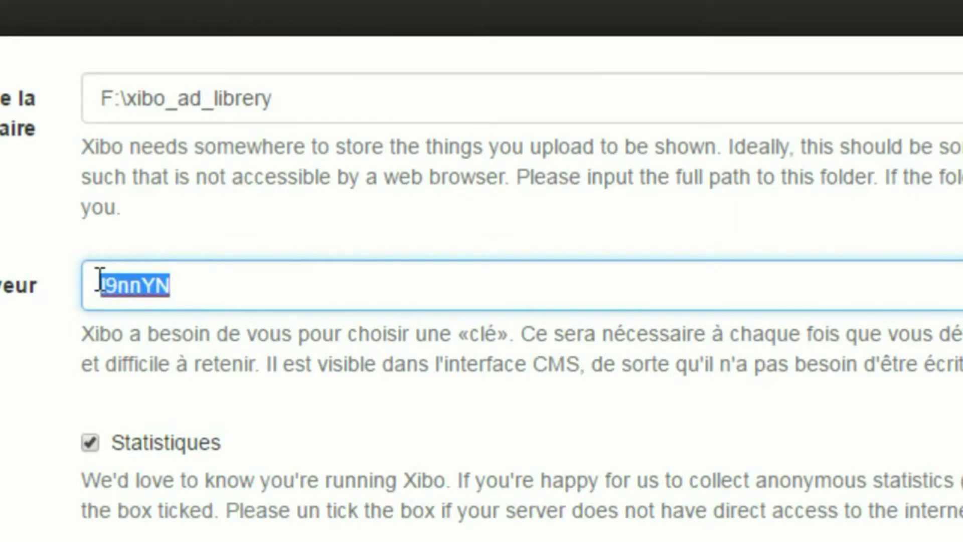
pyautogui.click(190, 288)
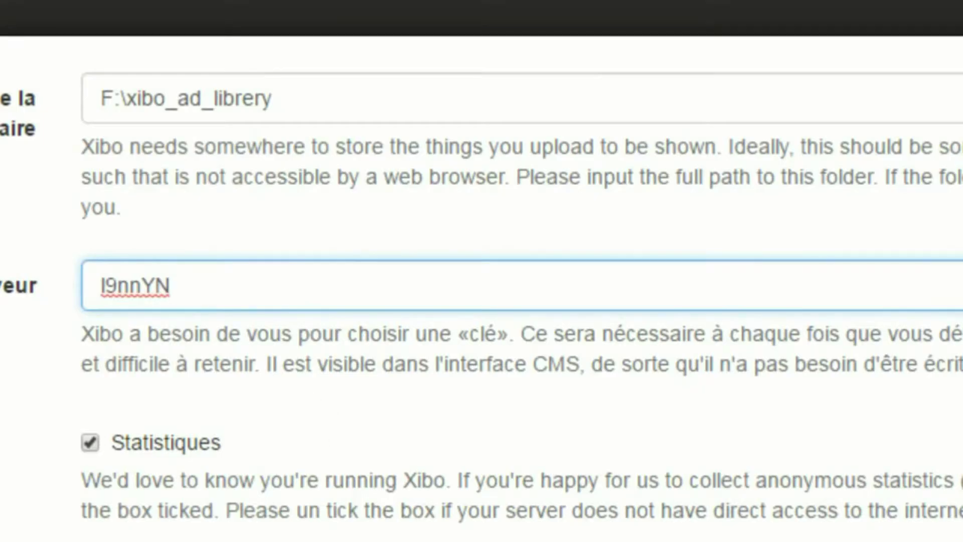
pyautogui.click(175, 541)
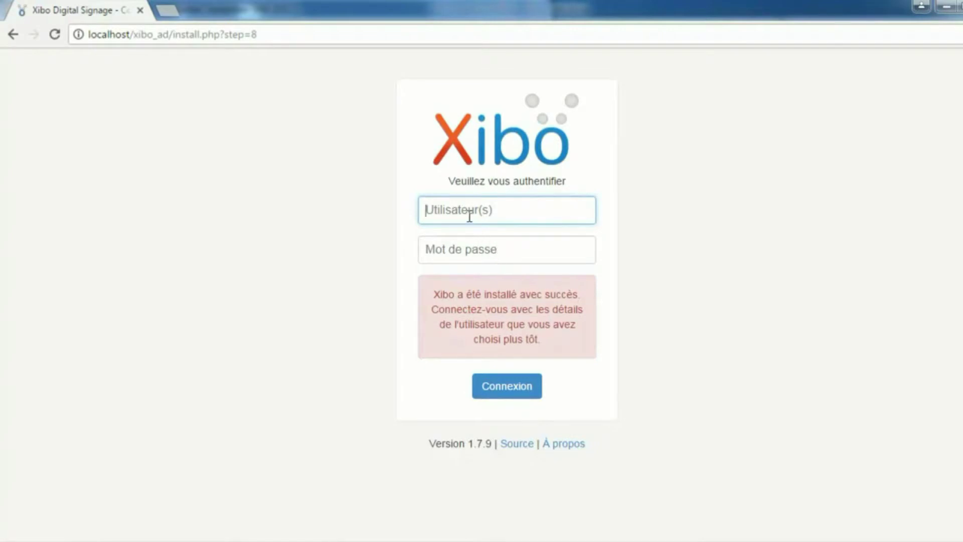
# - Log in to the Xibo CMS as xibo_ad_user with the account password
pyautogui.click(469, 216)
pyautogui.click(486, 234)
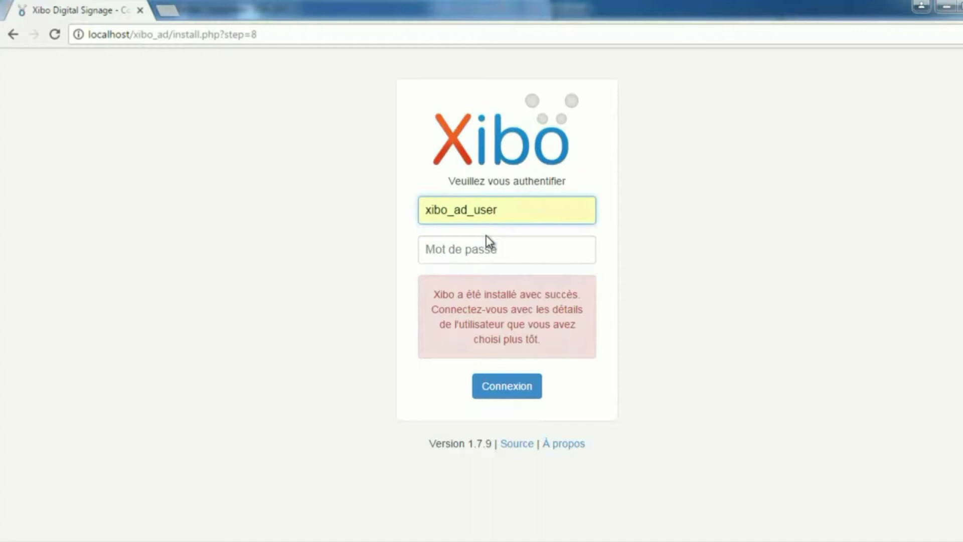
pyautogui.click(464, 253)
pyautogui.write('••')
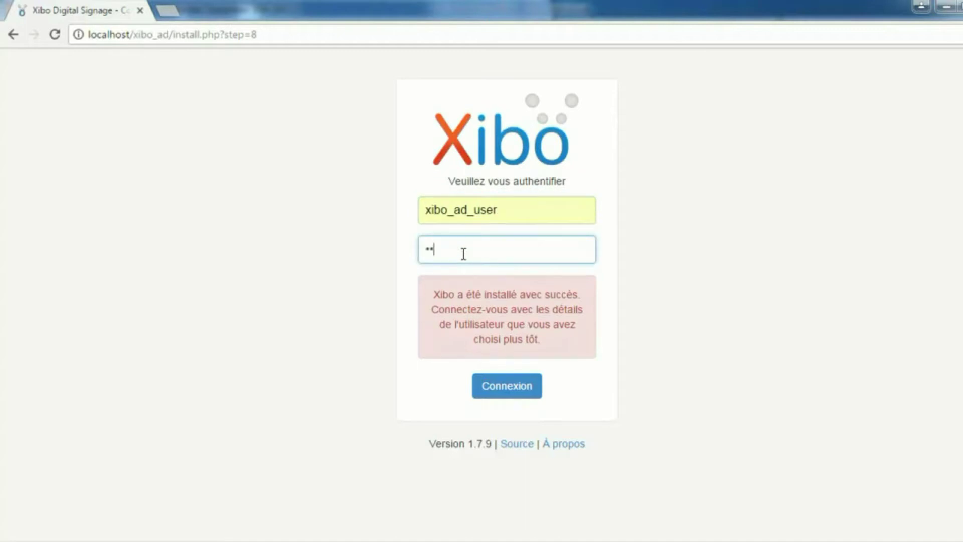
pyautogui.write('••••')
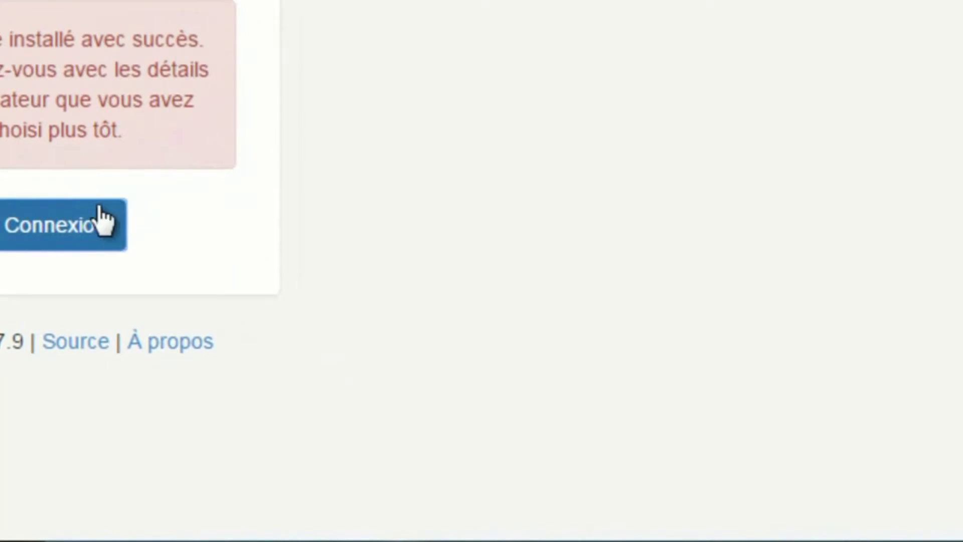
pyautogui.click(76, 230)
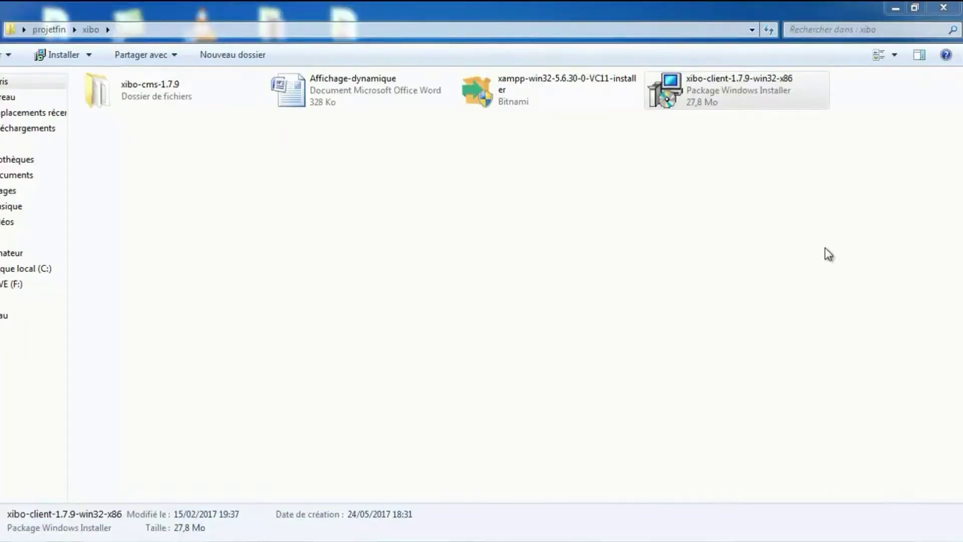
# - Install Xibo Player from the xibo-client-1.7.9-win32-x86 package, accepting the licence and leaving the readme and player launch options enabled
pyautogui.click(725, 96)
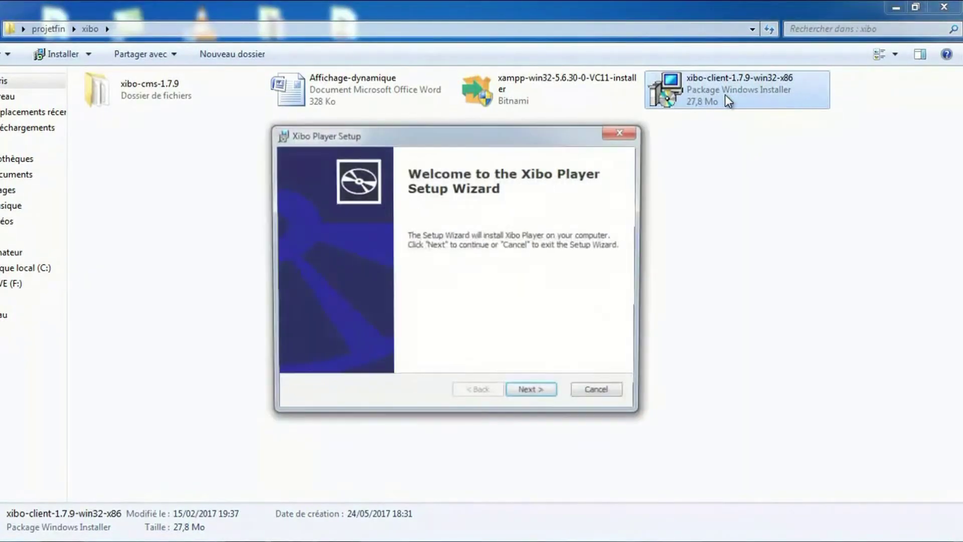
pyautogui.click(536, 395)
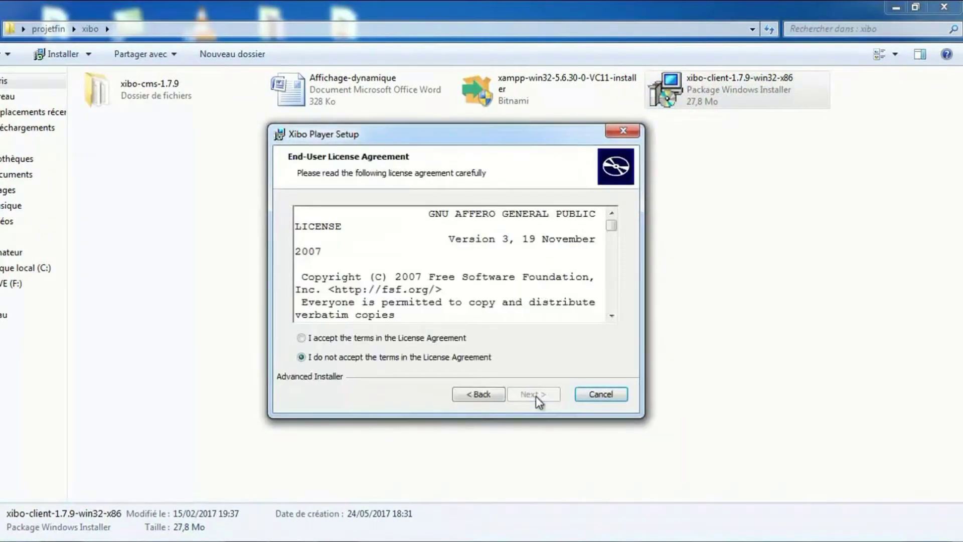
pyautogui.click(335, 337)
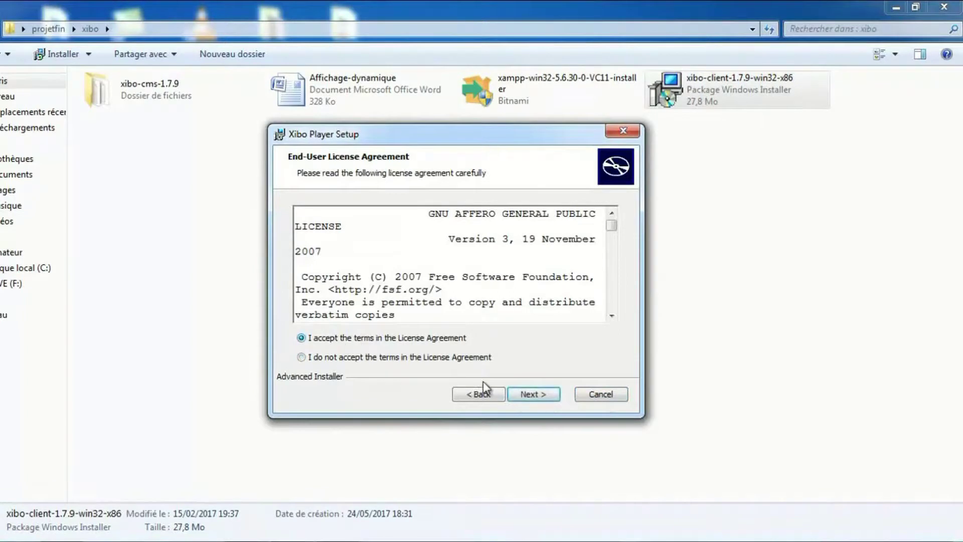
pyautogui.click(533, 394)
pyautogui.click(533, 394)
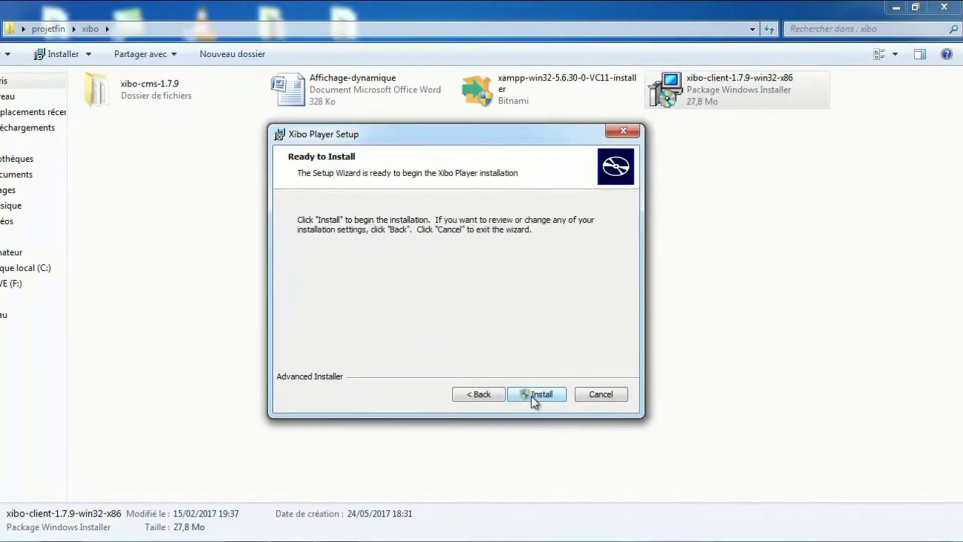
pyautogui.click(535, 396)
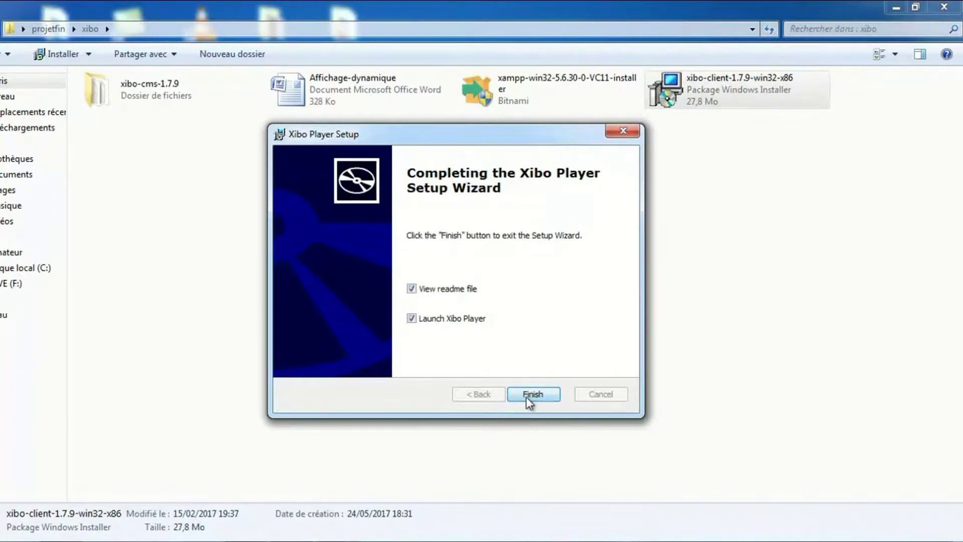
pyautogui.click(532, 394)
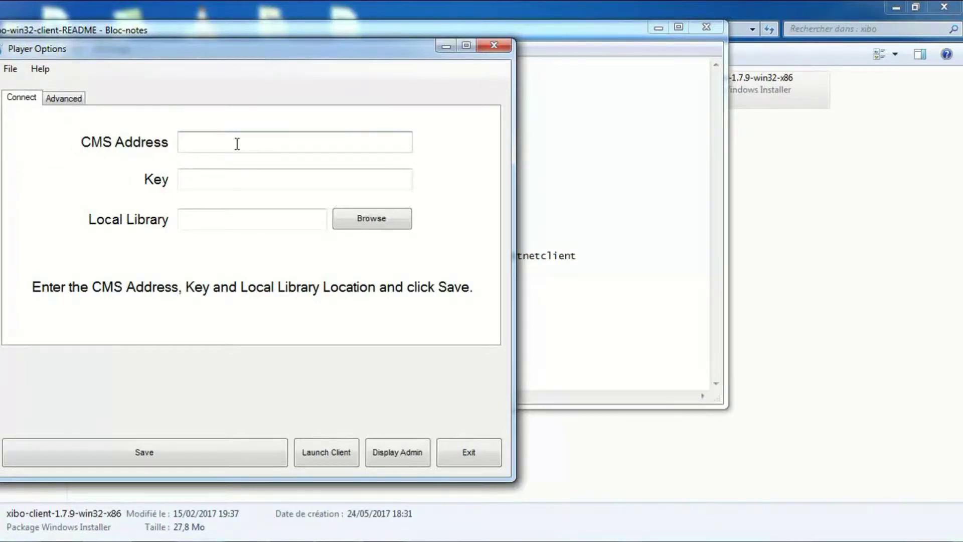
pyautogui.write('http://')
pyautogui.write('localhost/xibo_ad')
pyautogui.press('Tab')
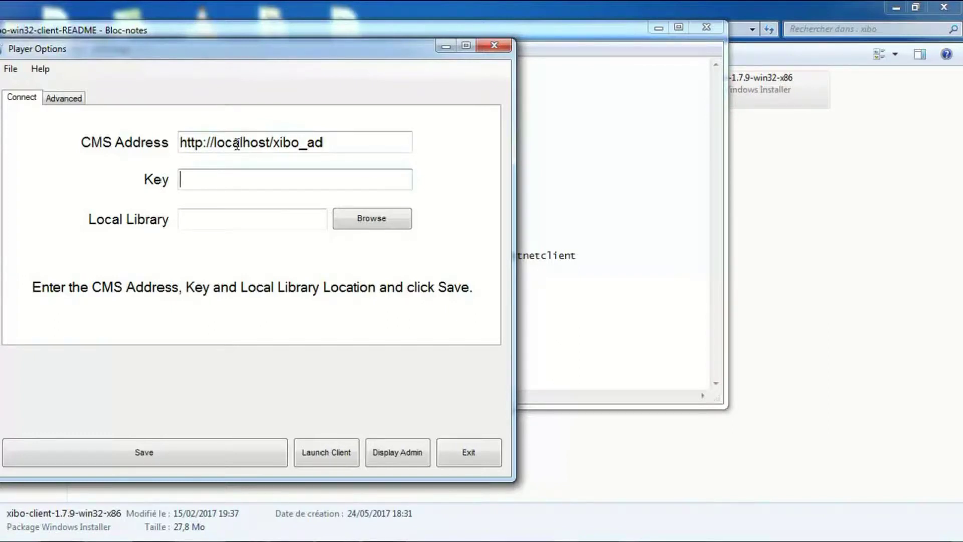
pyautogui.hotkey('ctrl', 'v')
pyautogui.press('Tab')
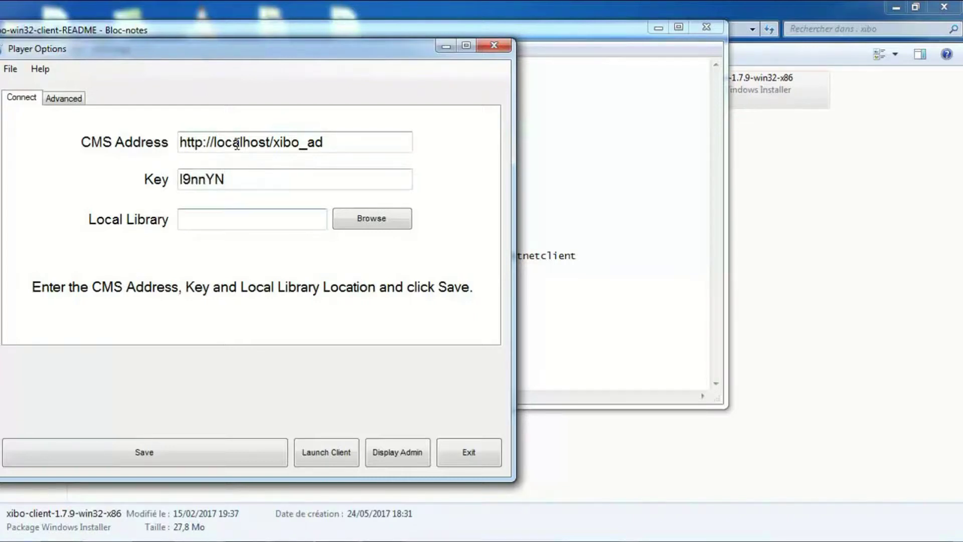
# - Choose the xibo_ad_librery folder on the SAVE (F:) drive as the player's local library and save the connection settings
pyautogui.click(344, 209)
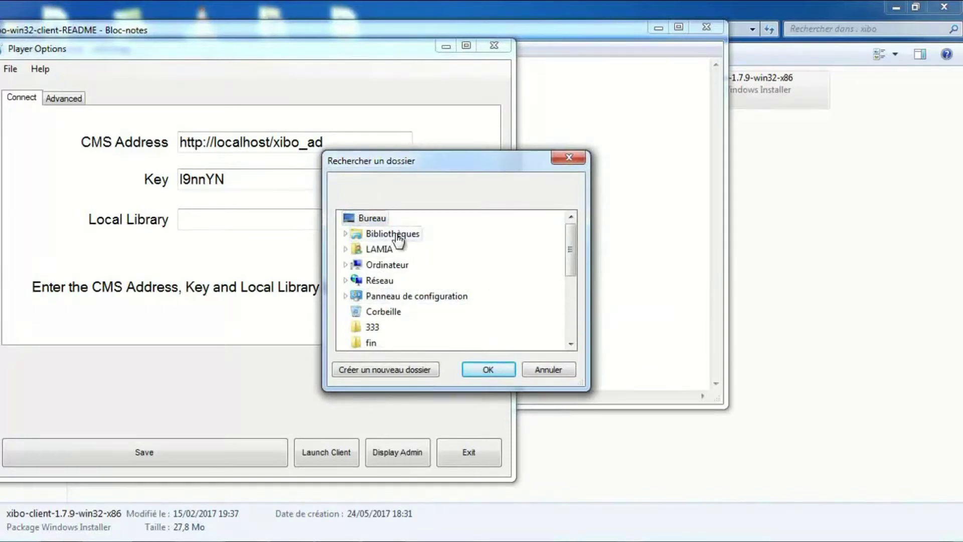
pyautogui.click(346, 264)
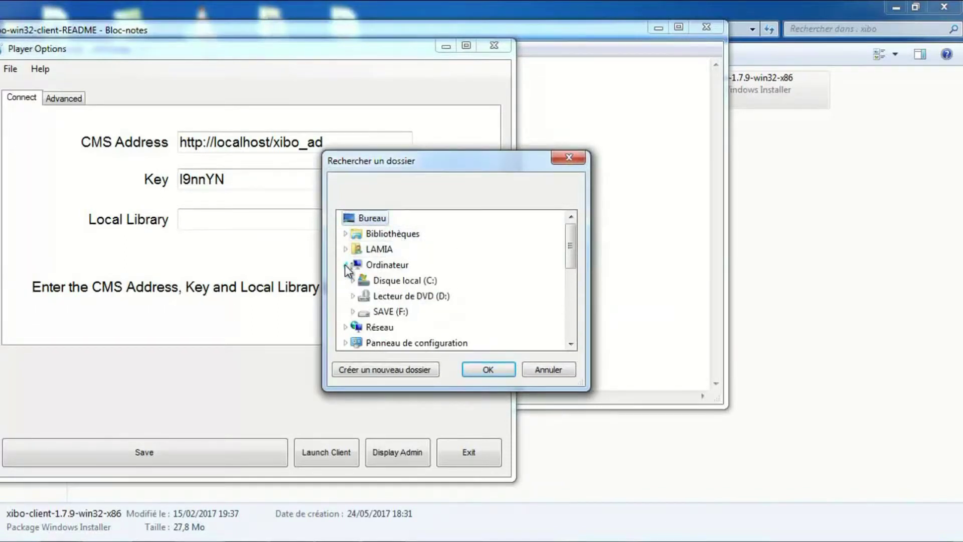
pyautogui.doubleClick(383, 311)
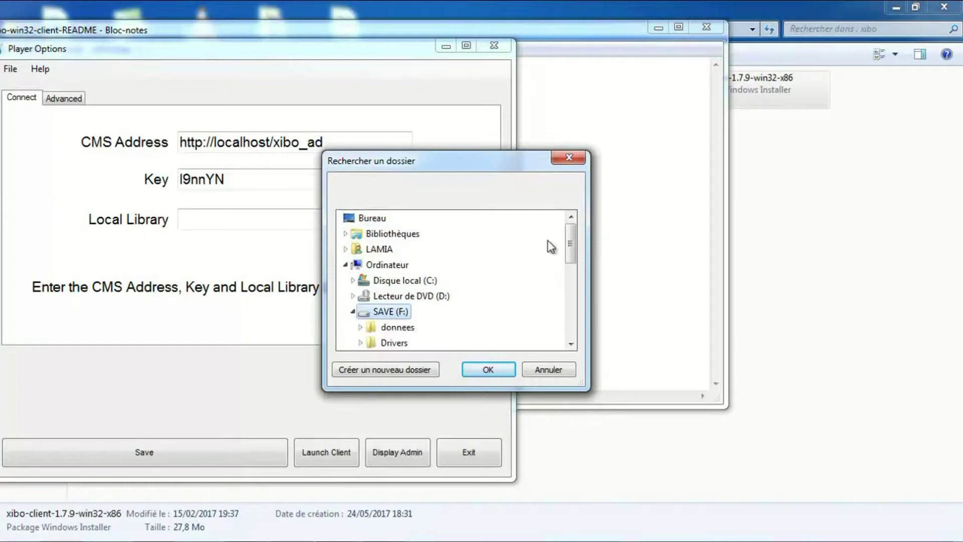
pyautogui.moveTo(574, 244); pyautogui.dragTo(574, 261)
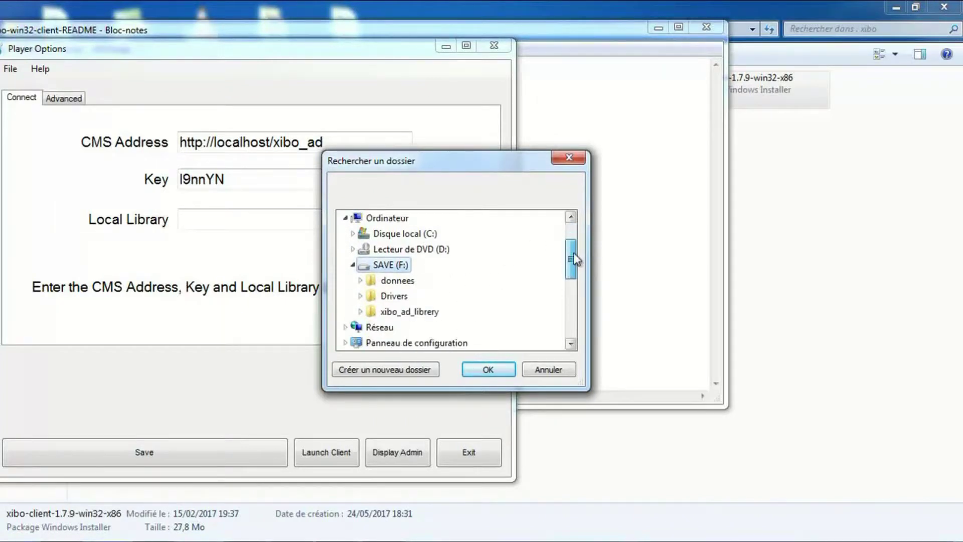
pyautogui.doubleClick(429, 296)
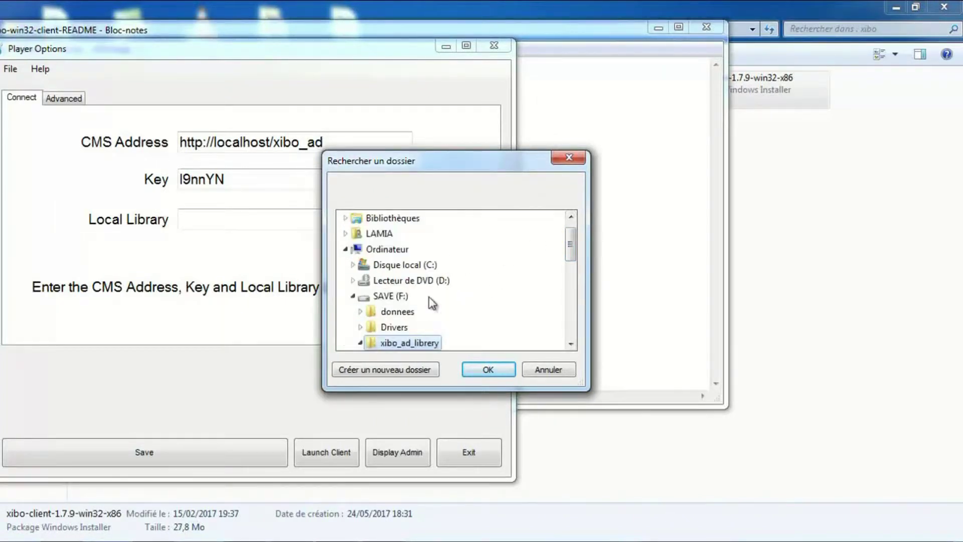
pyautogui.click(476, 369)
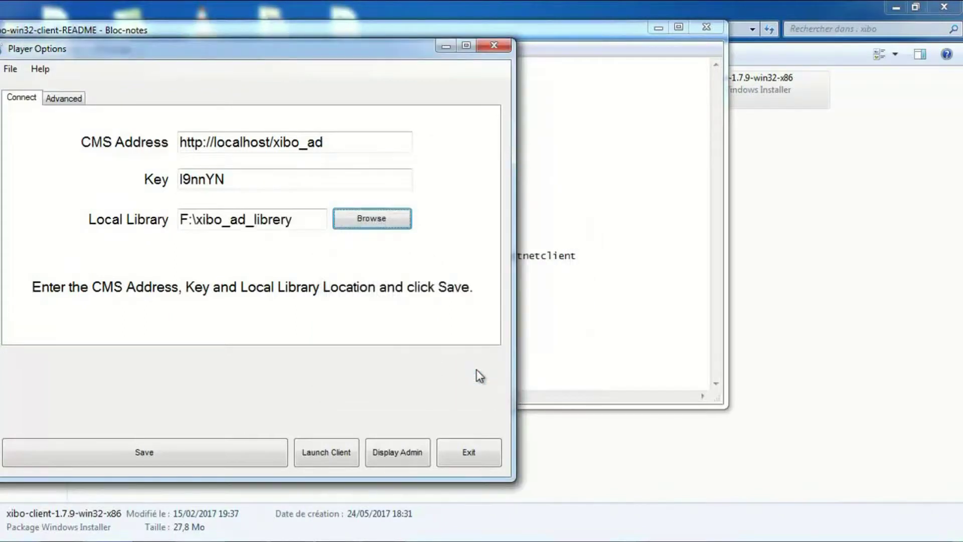
pyautogui.click(238, 450)
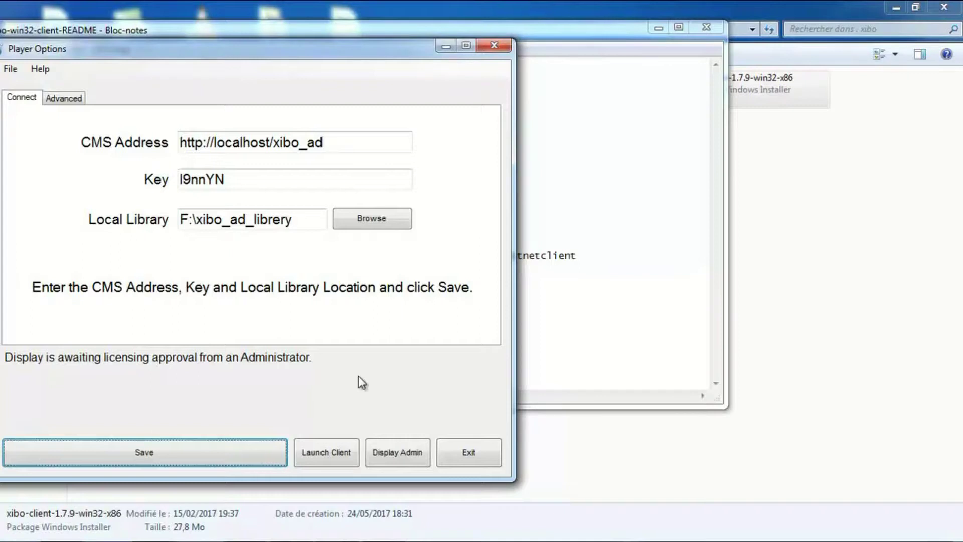
# - Open the CMS display administration from the player and authorise the registered display by setting "Autoriser cet écran ?" to Yes
pyautogui.click(396, 446)
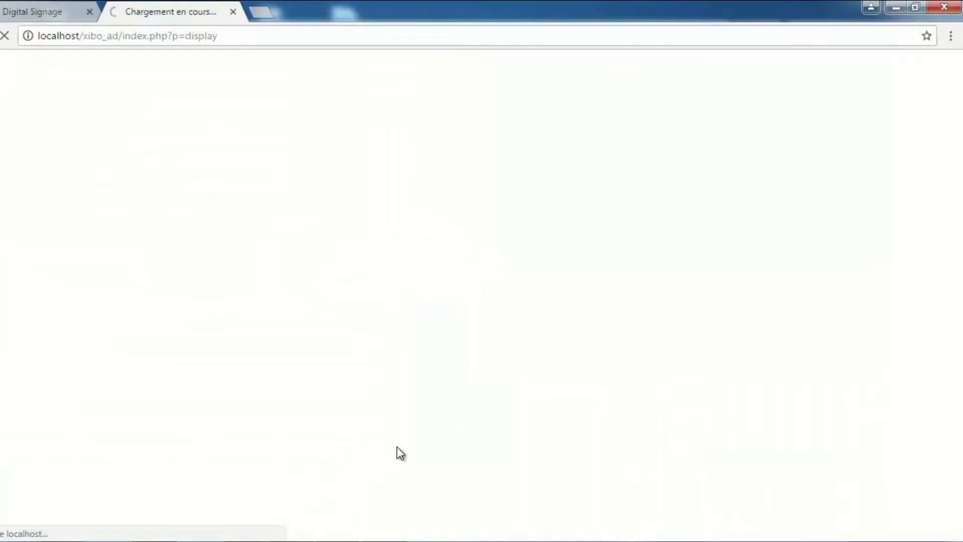
pyautogui.click(940, 271)
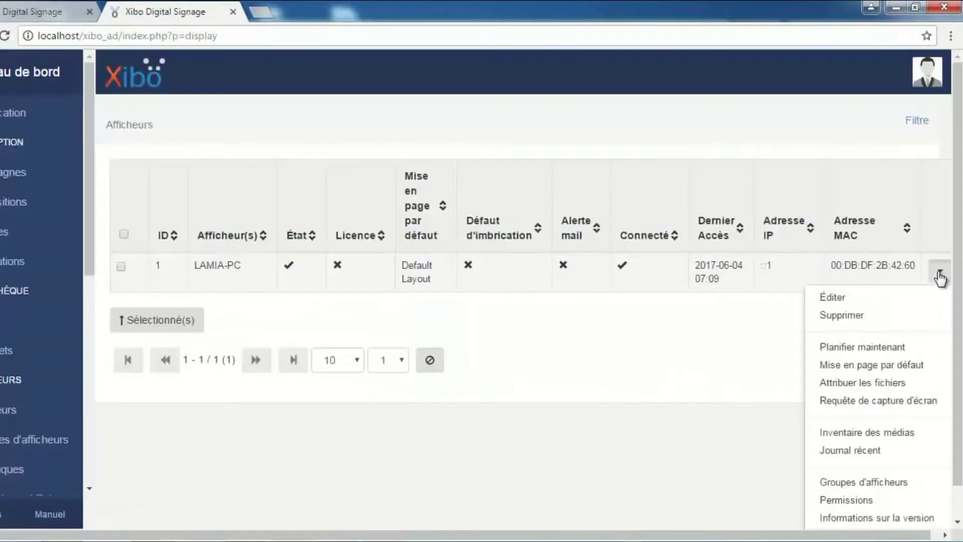
pyautogui.click(896, 305)
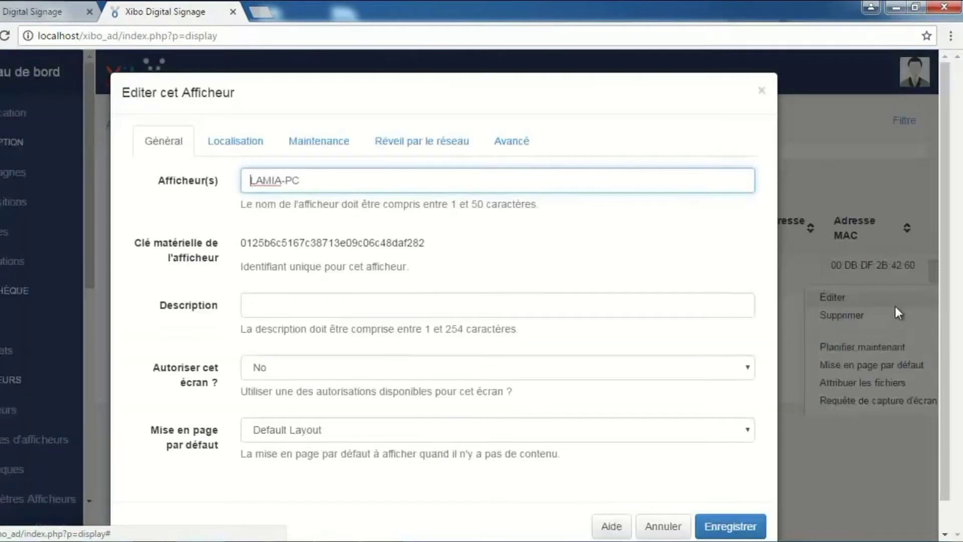
pyautogui.click(586, 368)
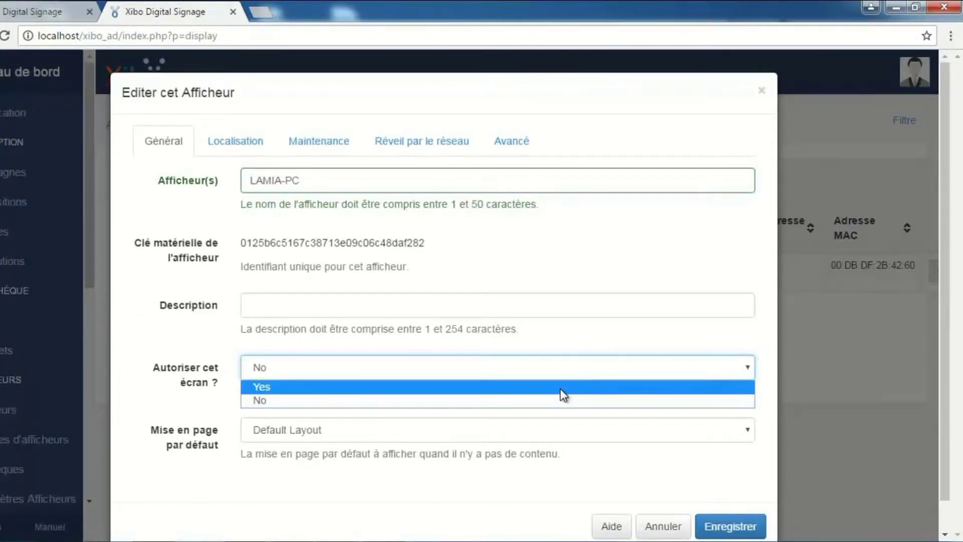
pyautogui.click(559, 389)
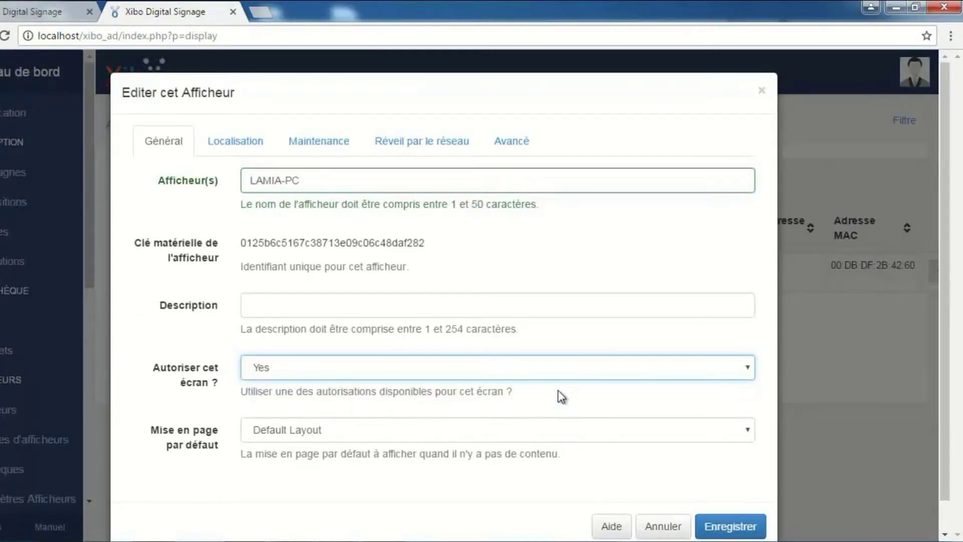
pyautogui.click(720, 527)
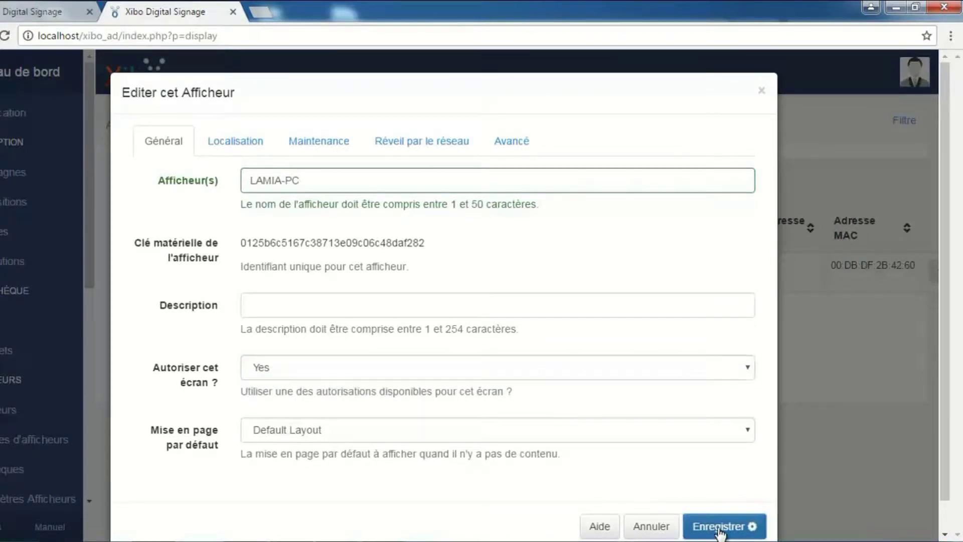
# - Return to the Player Options window, save the connection settings again and launch the client
pyautogui.hotkey('alt', 'Tab')
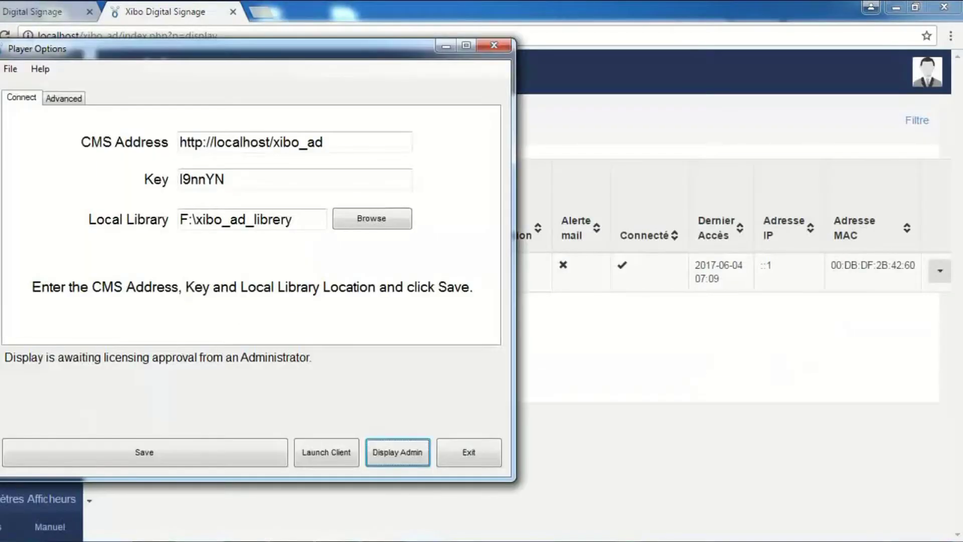
pyautogui.click(235, 444)
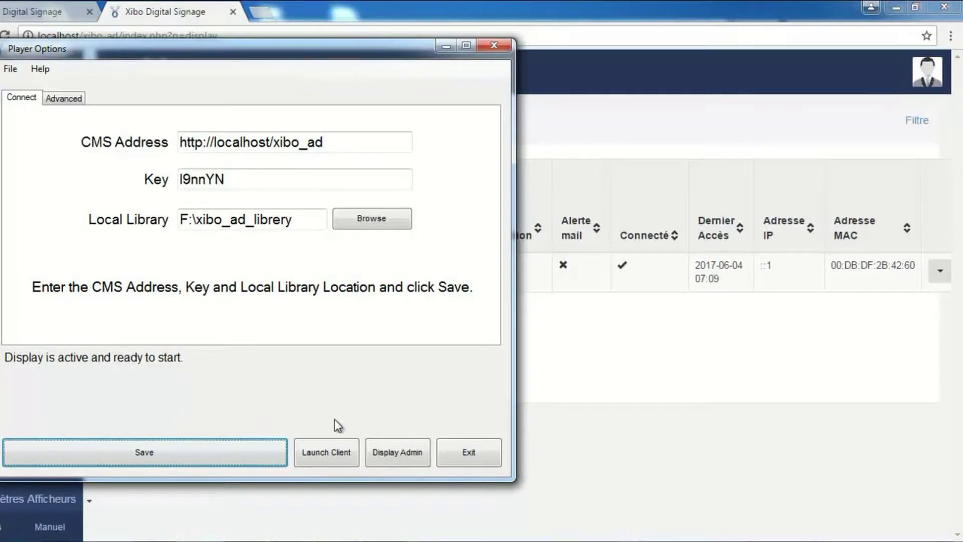
pyautogui.click(327, 458)
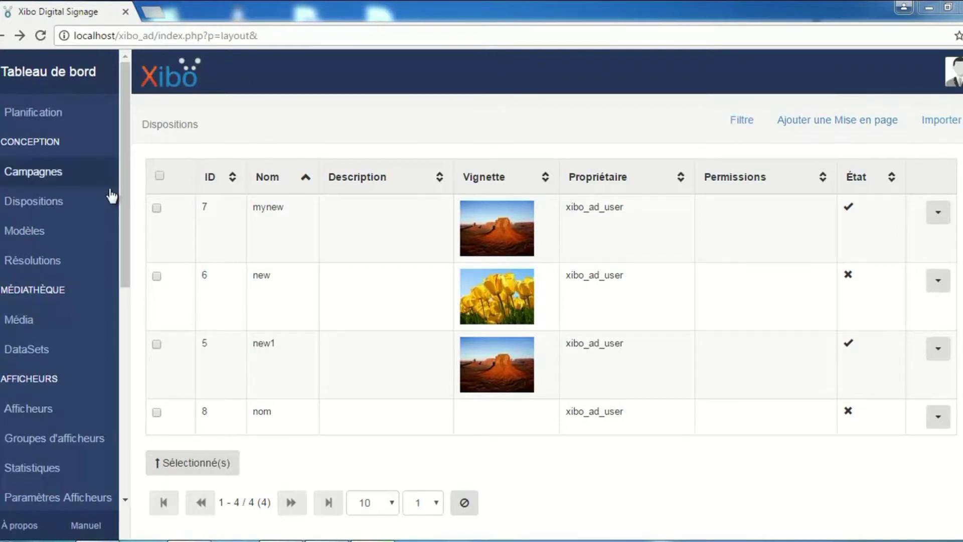
# - Add a layout named nom1 in the CMS with no template and the 1080p HD Landscape resolution
pyautogui.click(71, 205)
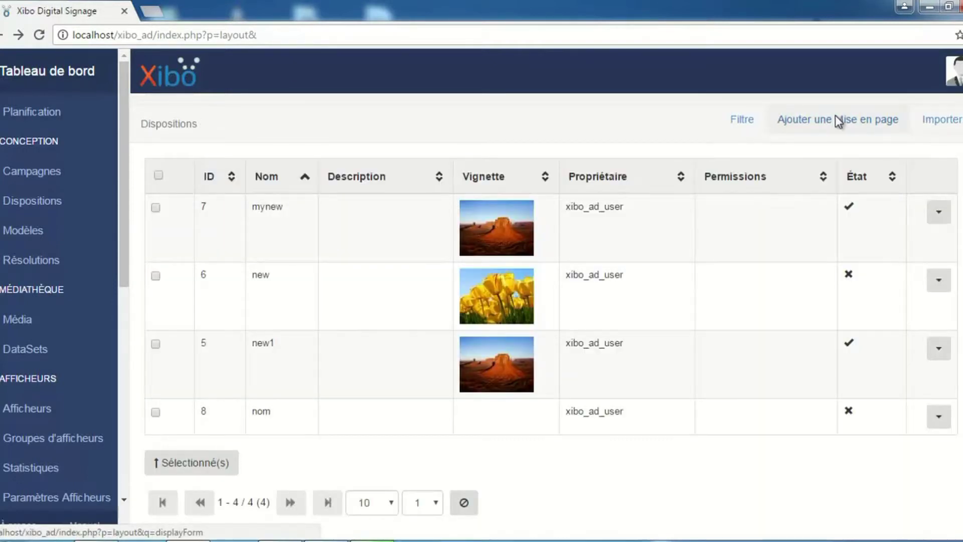
pyautogui.click(836, 120)
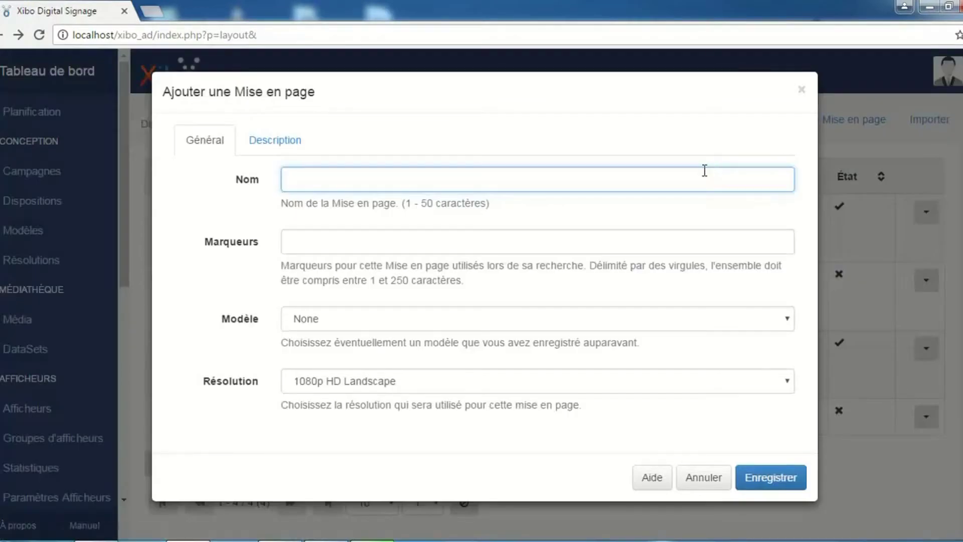
pyautogui.write('nom')
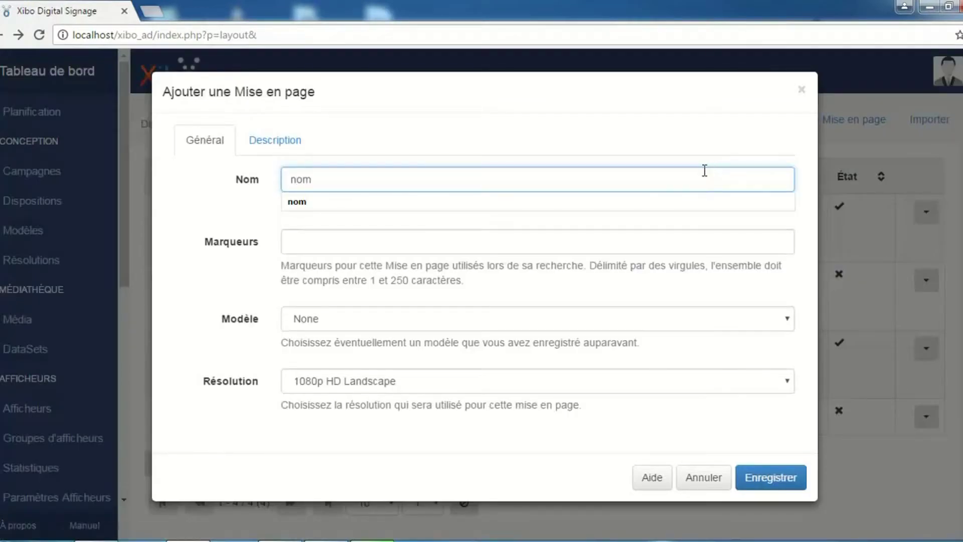
pyautogui.write('1')
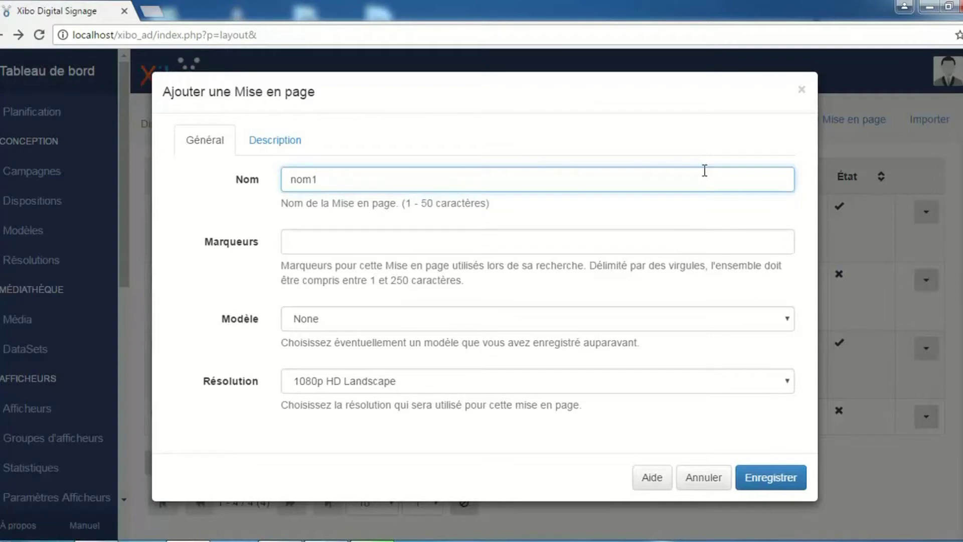
pyautogui.click(757, 482)
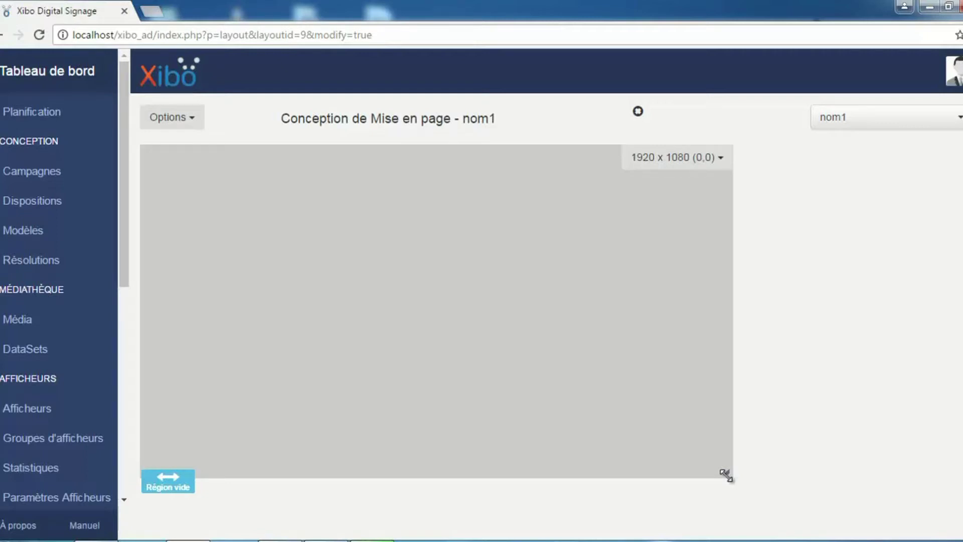
# - Shrink the layout's full-screen region to a strip about 1920 x 113 along the bottom edge and save its position
pyautogui.moveTo(726, 474); pyautogui.dragTo(725, 178)
pyautogui.moveTo(550, 223); pyautogui.dragTo(509, 512)
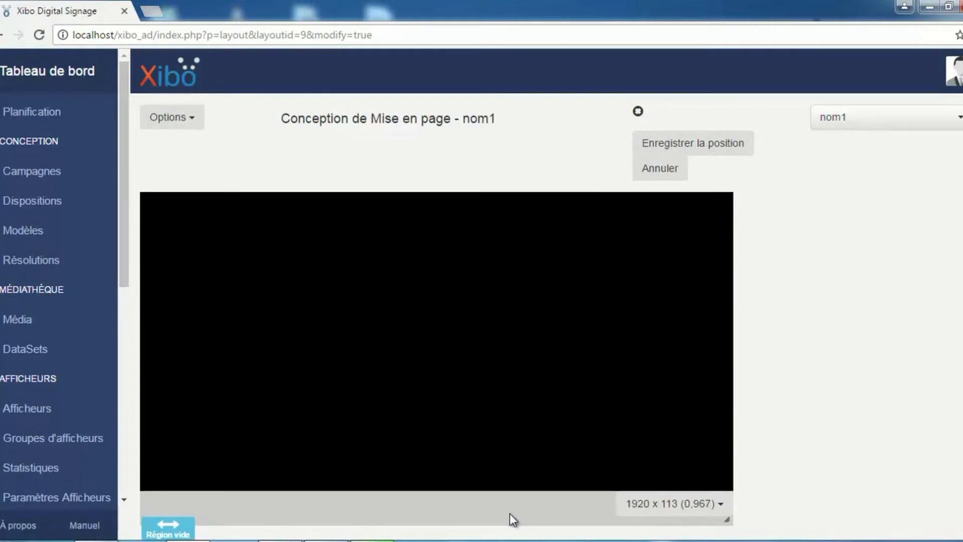
pyautogui.click(714, 145)
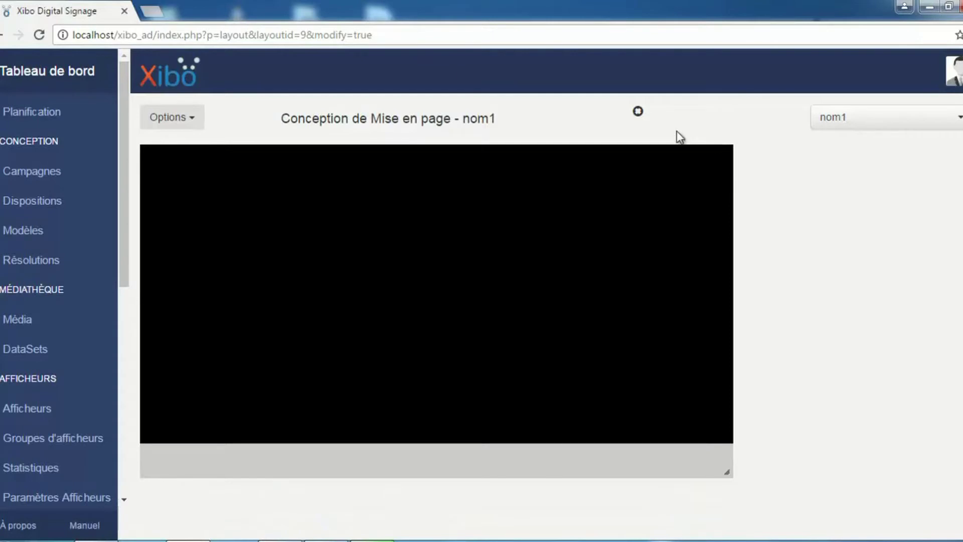
# - Add a second region about 965 x 958 filling the layout's left half above the bottom strip, and save its position
pyautogui.click(198, 122)
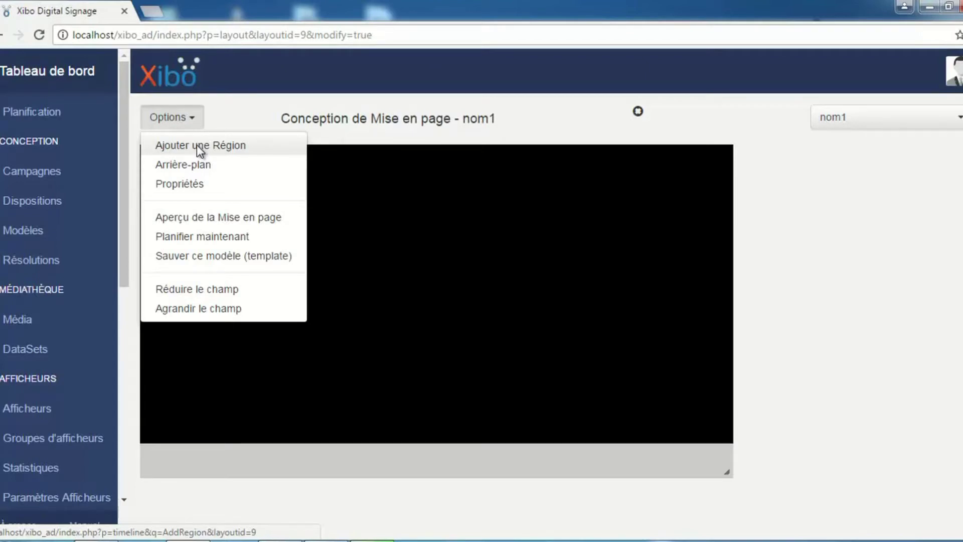
pyautogui.click(197, 144)
pyautogui.moveTo(223, 217)
pyautogui.moveTo(192, 197); pyautogui.dragTo(190, 198)
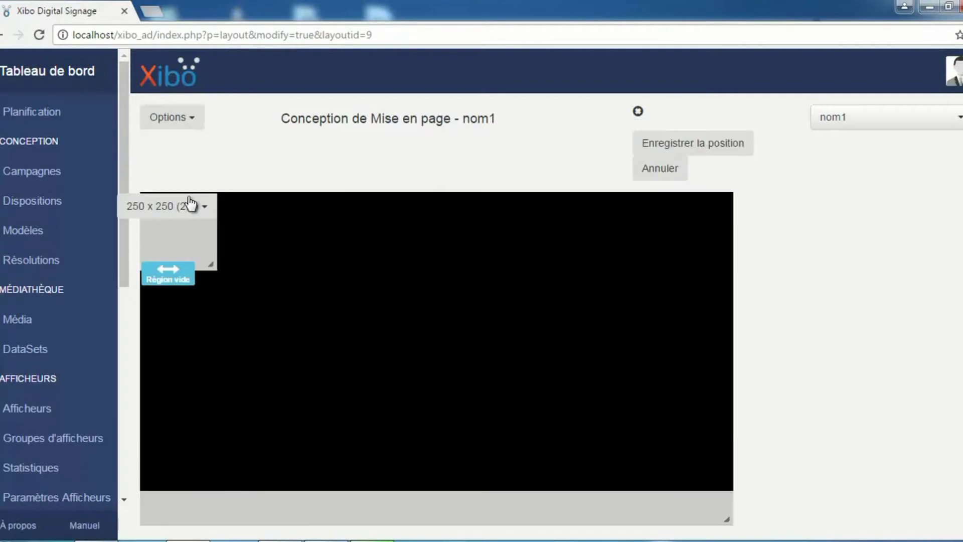
pyautogui.moveTo(211, 266); pyautogui.dragTo(434, 487)
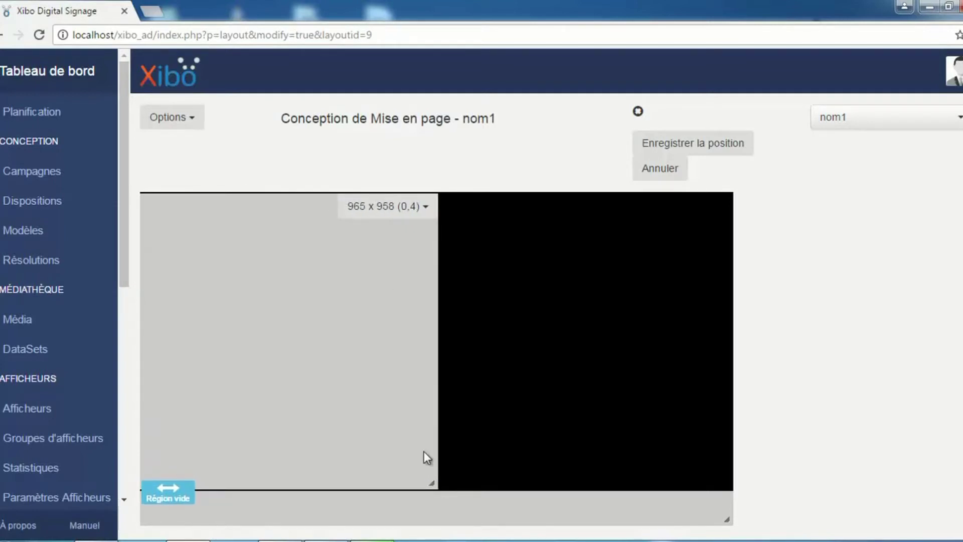
pyautogui.click(704, 145)
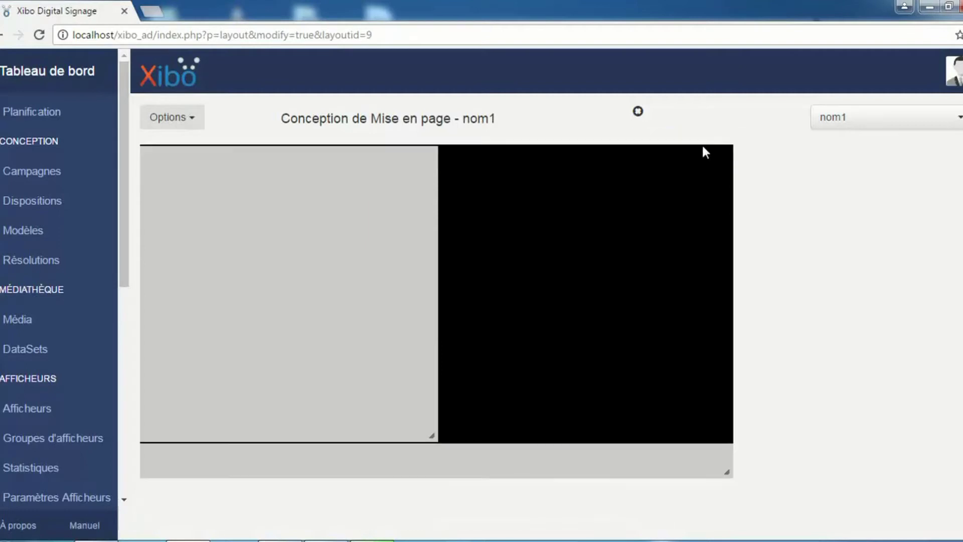
# - Add a third region to nom1 and place it across the layout's right half, vertically centred above the bottom strip
pyautogui.click(192, 117)
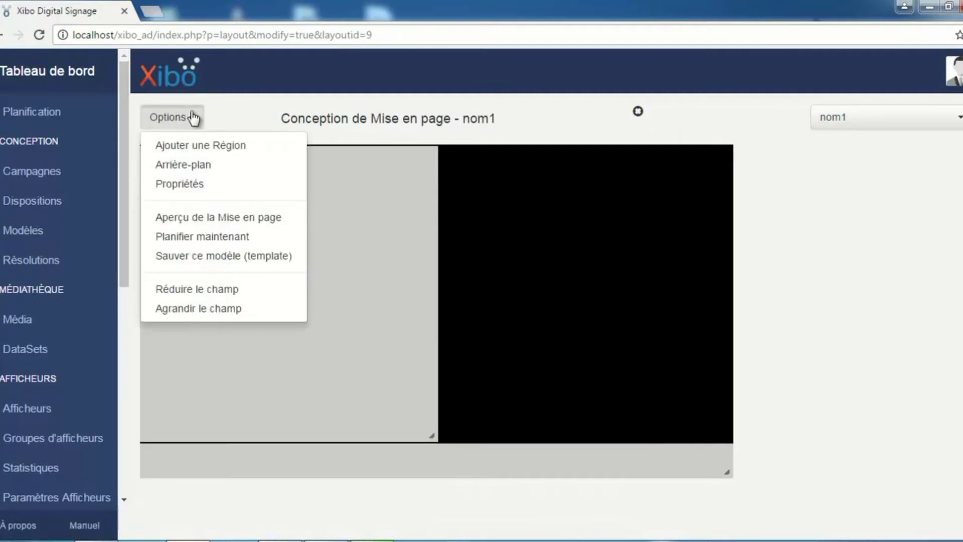
pyautogui.click(191, 145)
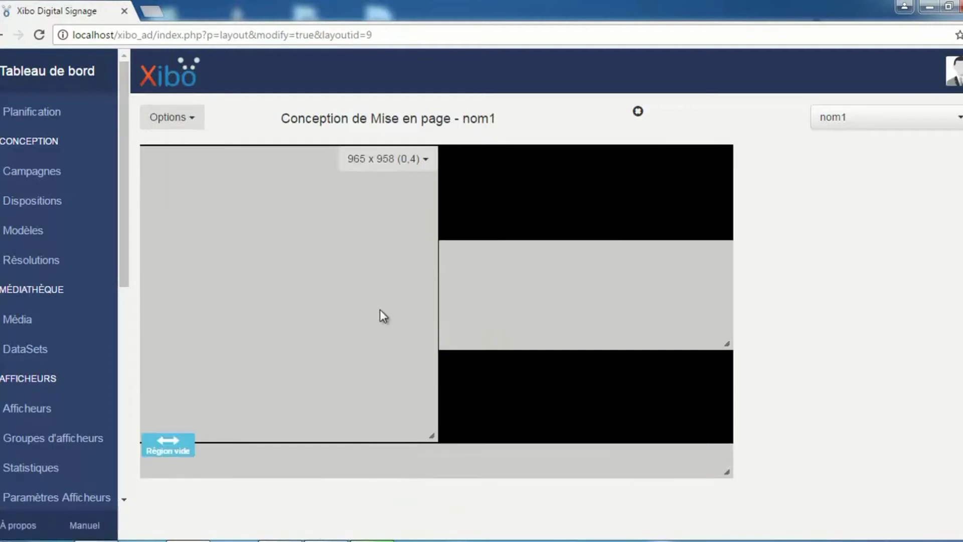
# - Add a text media reading "mon premier texte" to the bottom strip region and apply the Italic Title style to it
pyautogui.doubleClick(390, 458)
pyautogui.click(155, 496)
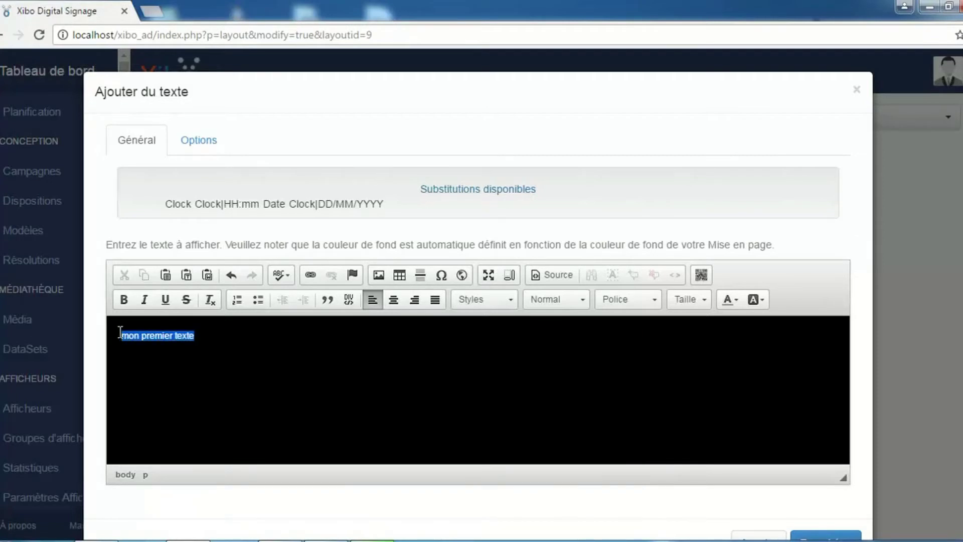
pyautogui.click(494, 300)
pyautogui.click(496, 336)
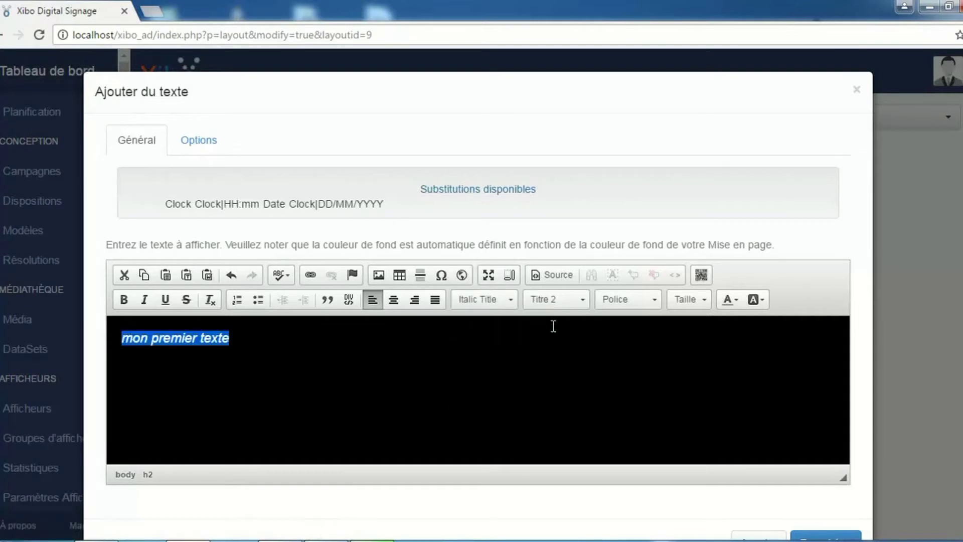
# - Set the font of "mon premier texte" to Comic Sans MS and its size to 48
pyautogui.click(626, 307)
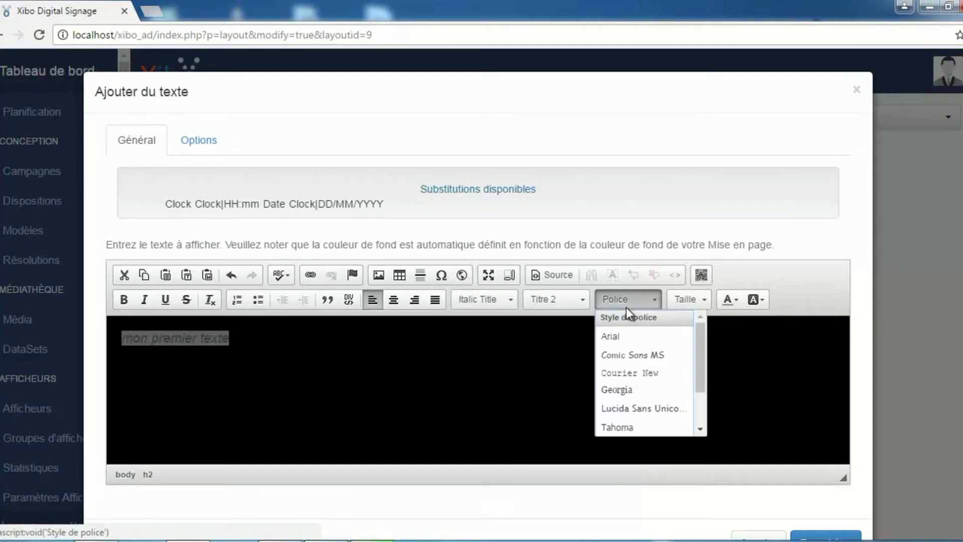
pyautogui.click(625, 355)
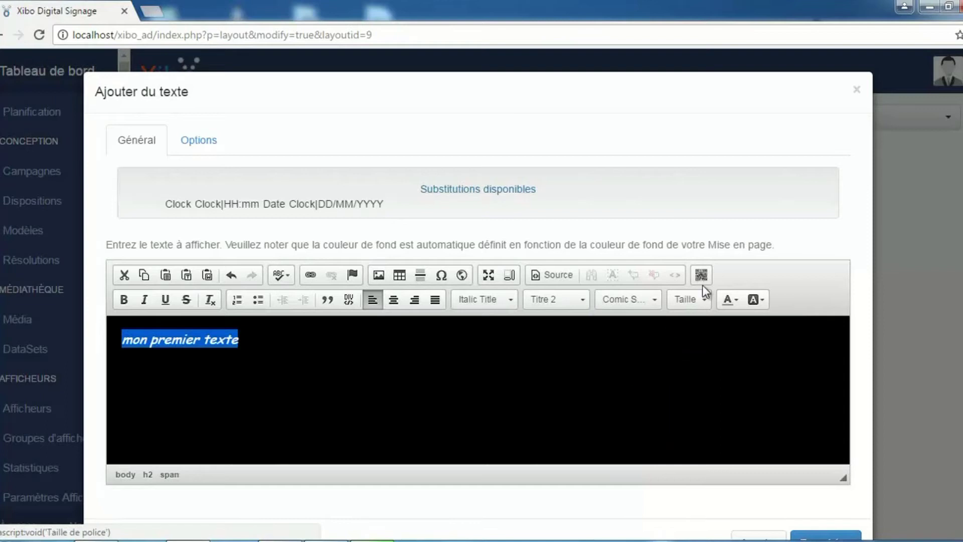
pyautogui.click(697, 300)
pyautogui.moveTo(753, 339); pyautogui.dragTo(751, 388)
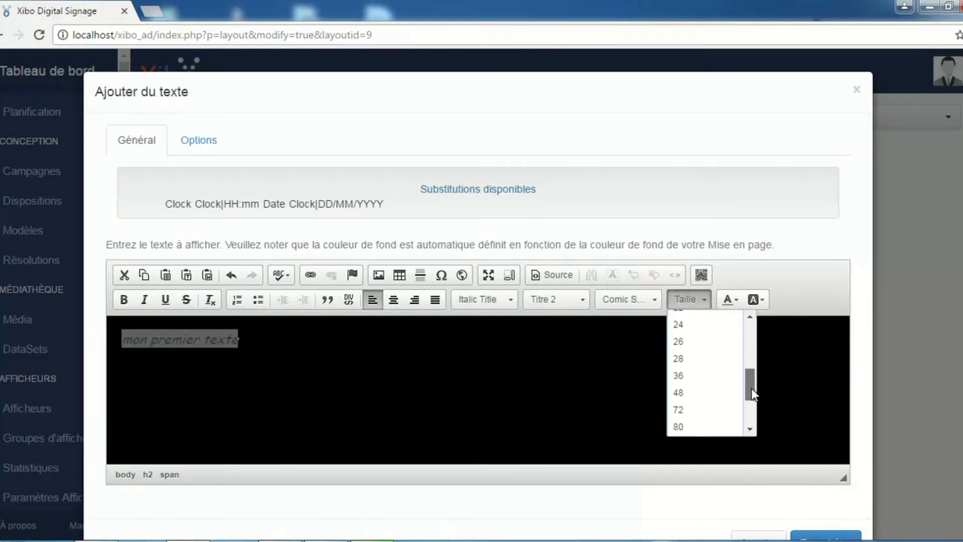
pyautogui.click(696, 389)
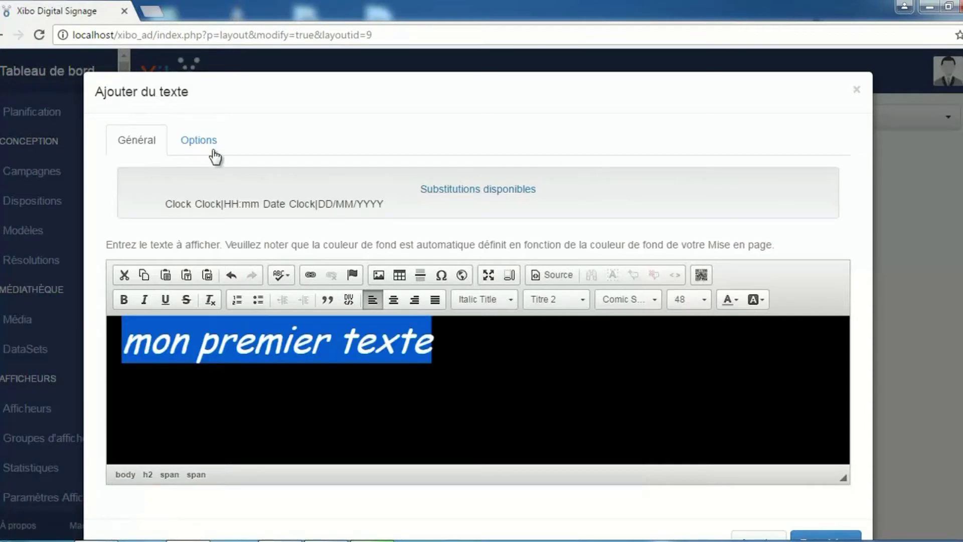
# - Name the text media montext1 and give it the Défilement vers la gauche effect with a speed of 3
pyautogui.click(200, 142)
pyautogui.click(304, 181)
pyautogui.write('mo')
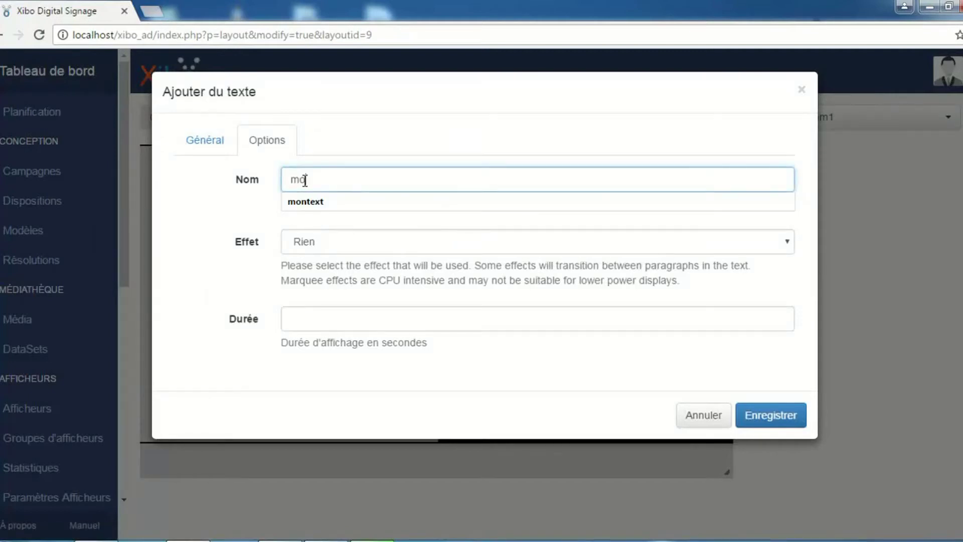
pyautogui.write('ntext1')
pyautogui.press('Tab')
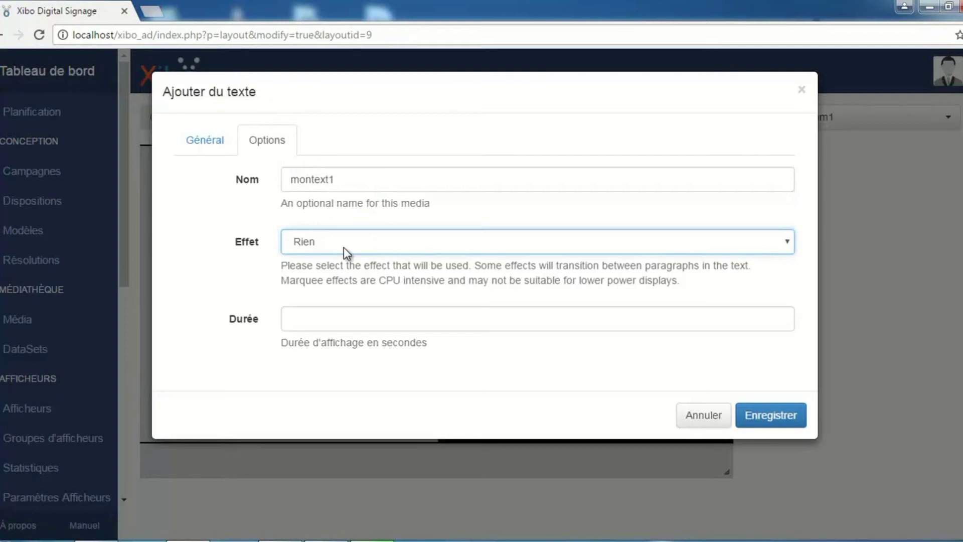
pyautogui.click(344, 248)
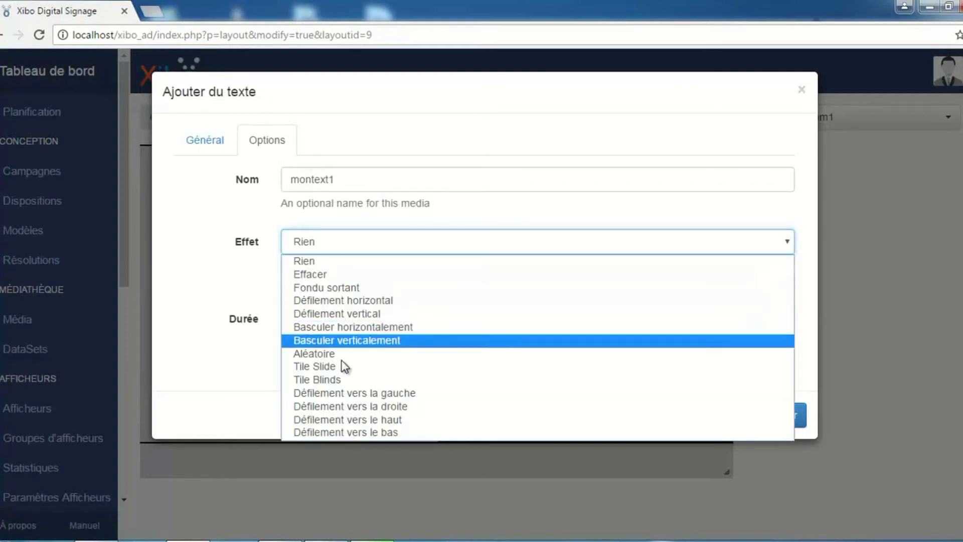
pyautogui.click(342, 393)
pyautogui.click(347, 321)
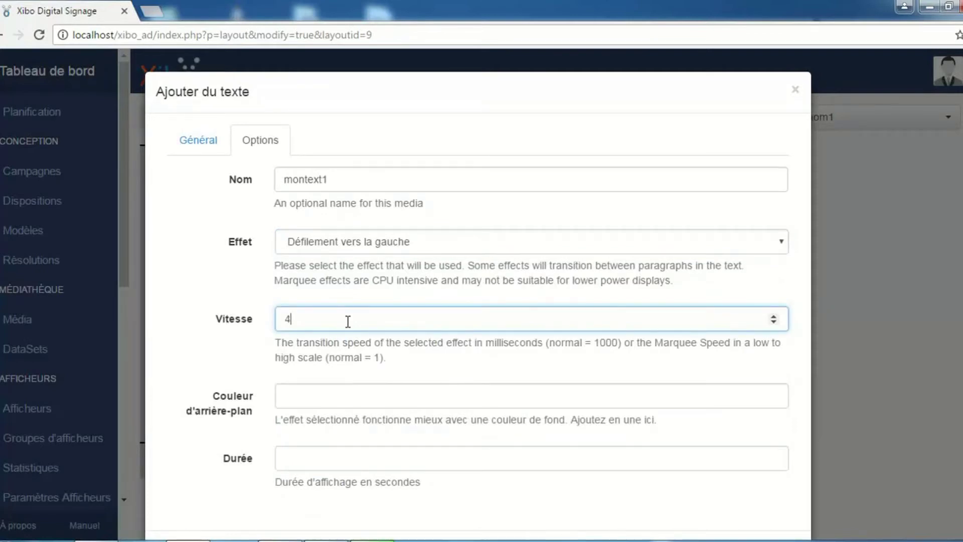
# - Give montext1 the background colour #c98e8e and a 20-second duration, save it and close the region timeline
pyautogui.click(341, 403)
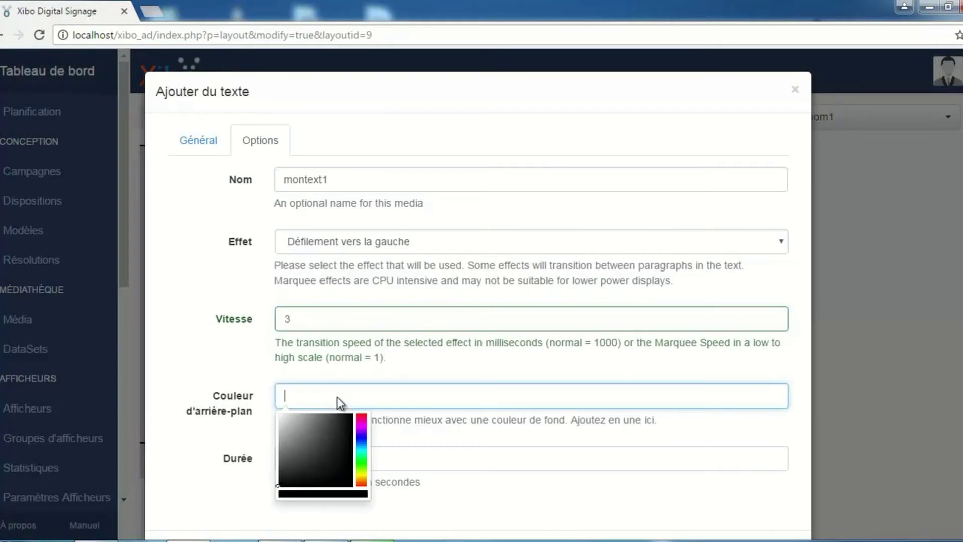
pyautogui.click(298, 426)
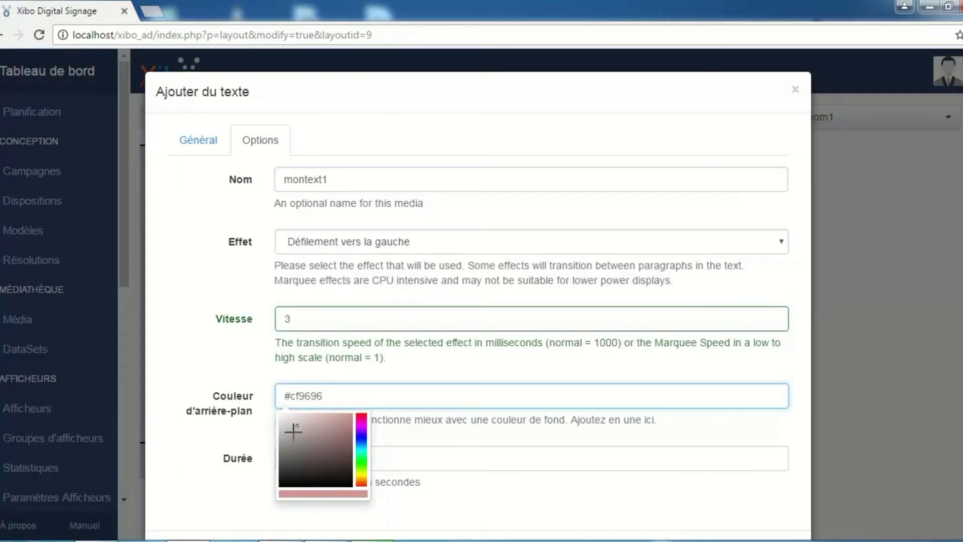
pyautogui.moveTo(302, 425); pyautogui.dragTo(297, 436)
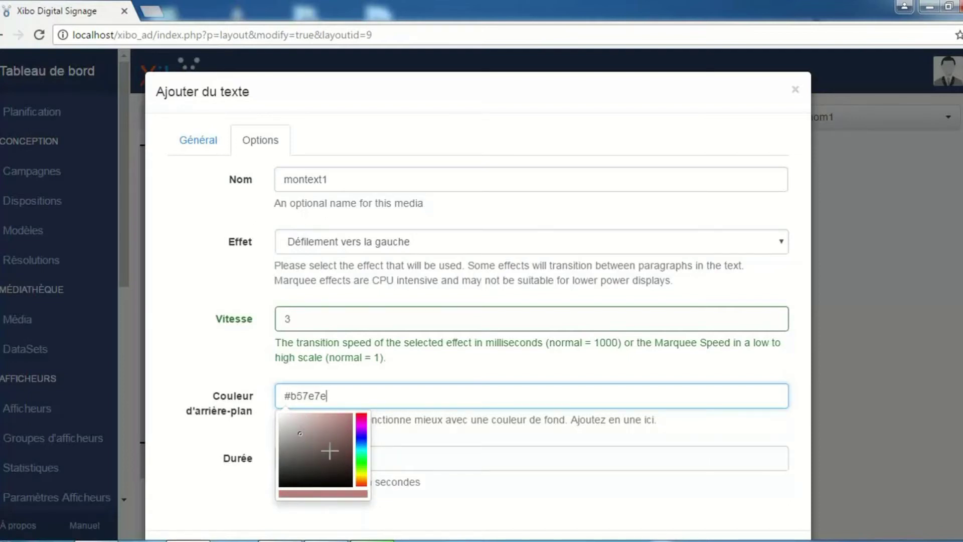
pyautogui.moveTo(299, 434); pyautogui.dragTo(300, 428)
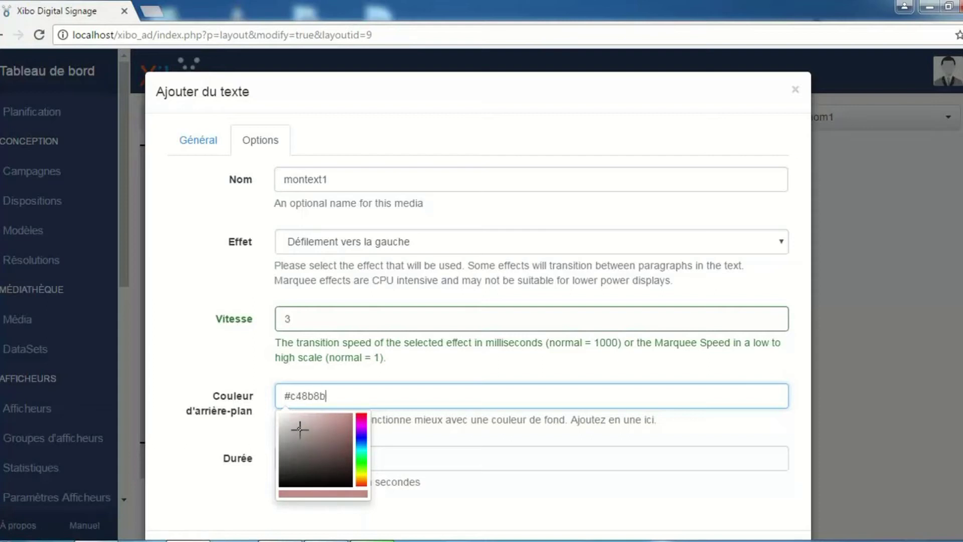
pyautogui.click(414, 462)
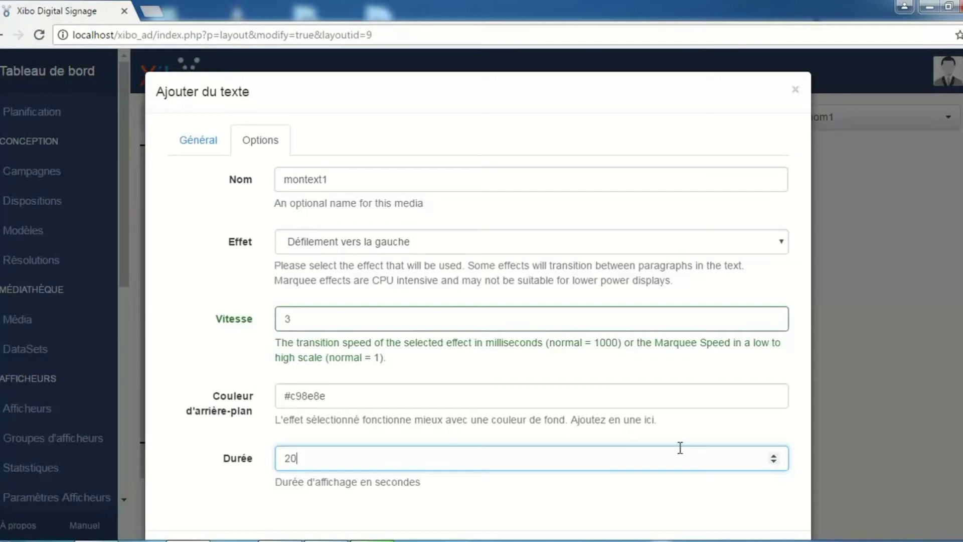
pyautogui.press('Tab')
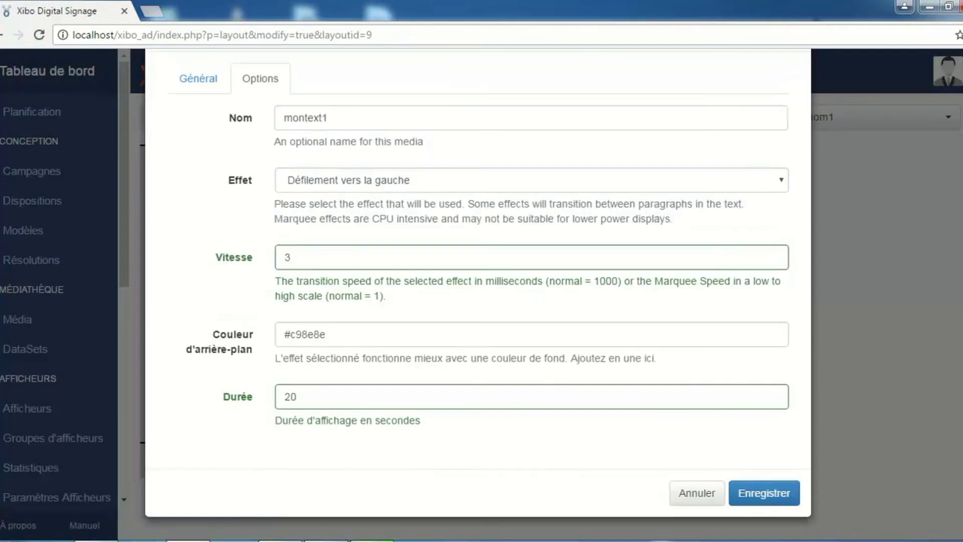
pyautogui.click(790, 491)
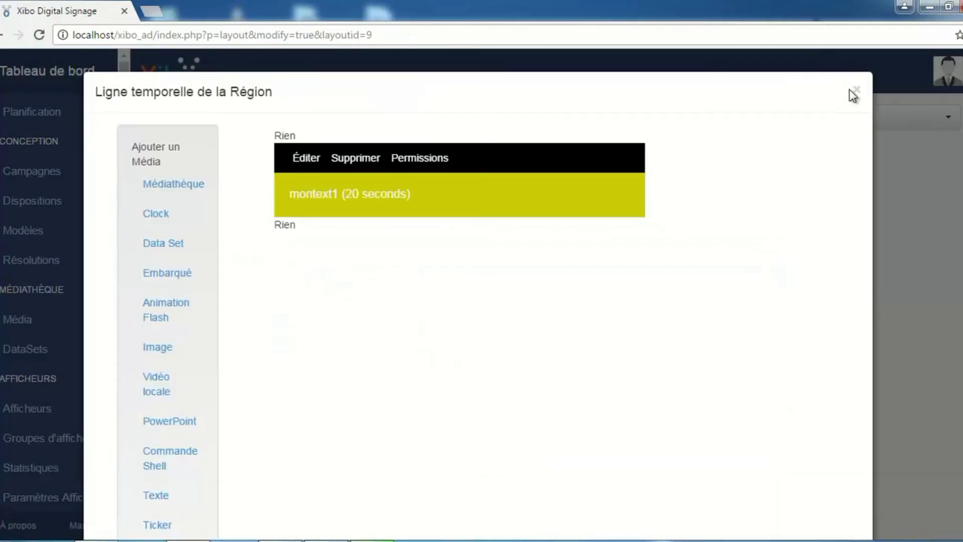
pyautogui.click(857, 92)
# - Start adding images to the left region and choose the Koala and Manchots sample pictures for upload
pyautogui.moveTo(493, 473)
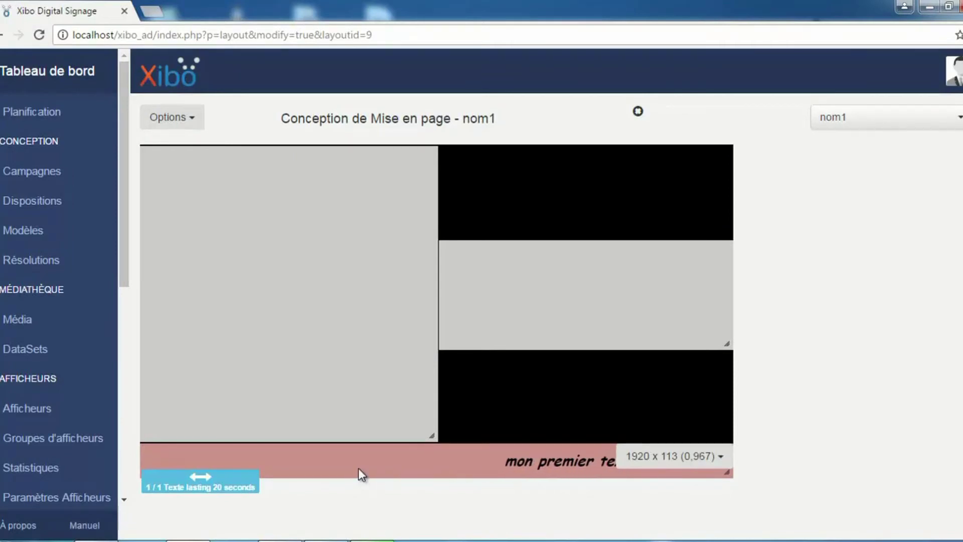
pyautogui.doubleClick(338, 365)
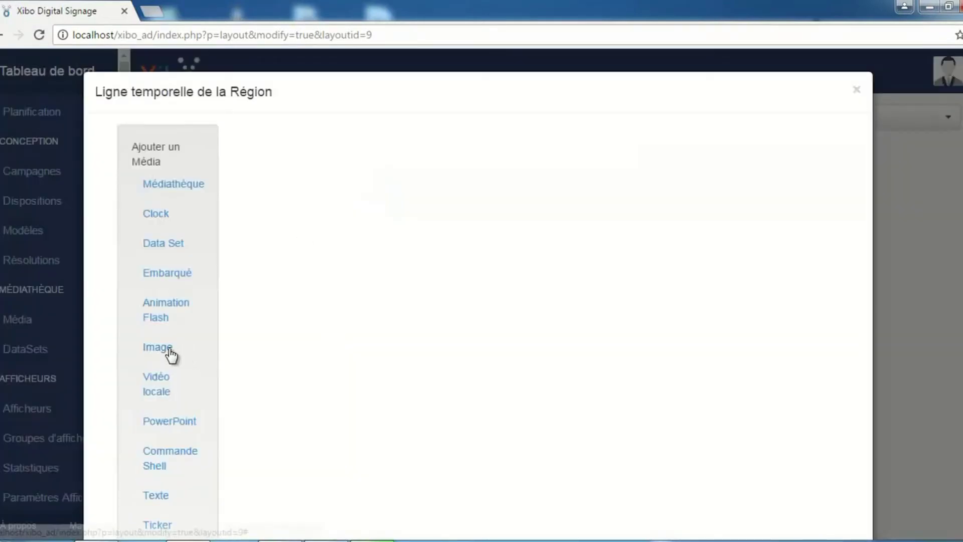
pyautogui.press('Escape')
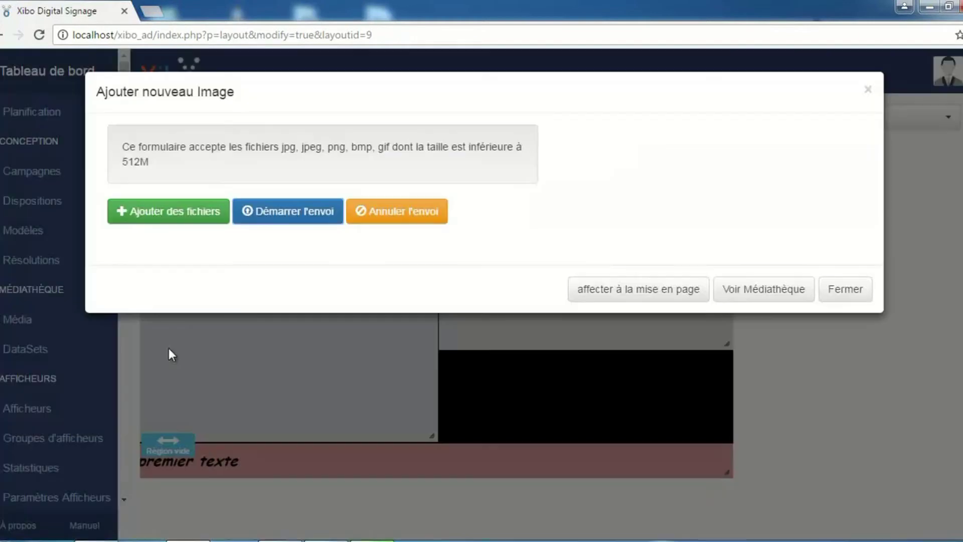
pyautogui.click(161, 210)
pyautogui.click(162, 210)
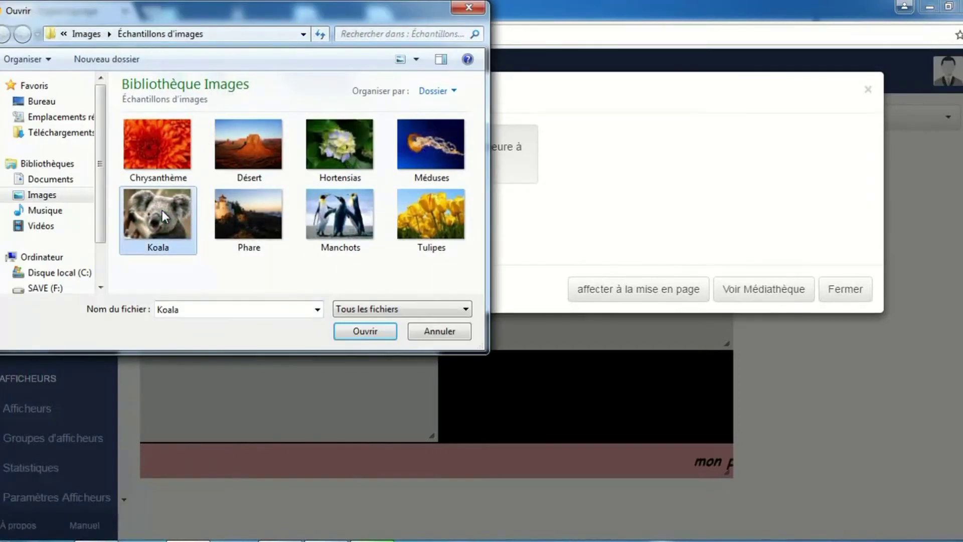
pyautogui.keyDown('ctrl'); pyautogui.click(356, 215); pyautogui.keyUp('ctrl')
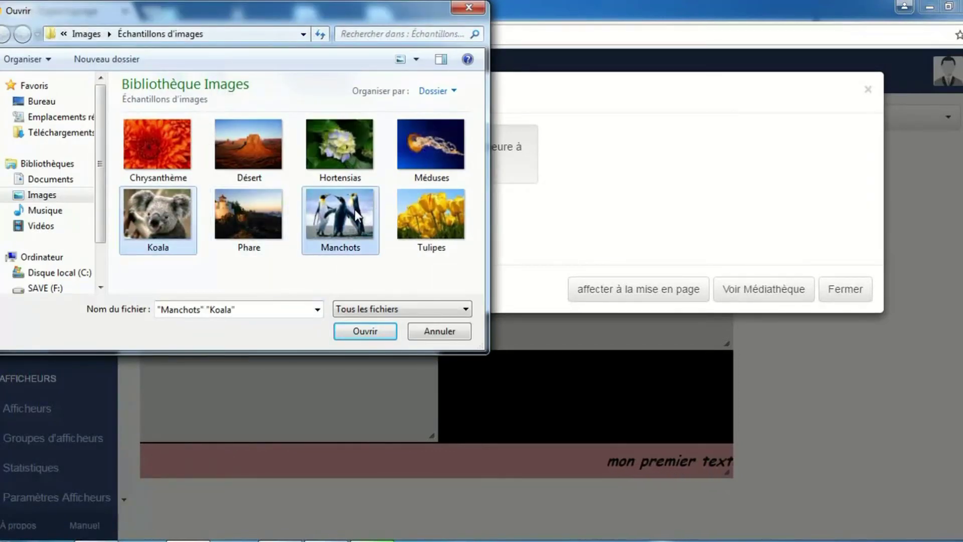
pyautogui.click(359, 330)
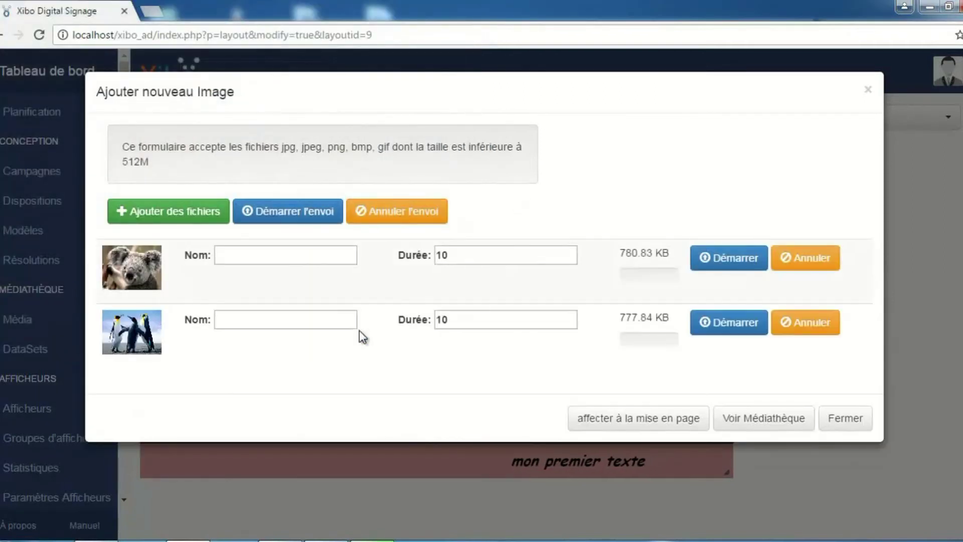
# - Name the koala image nam1 and the penguin image nam2
pyautogui.click(292, 257)
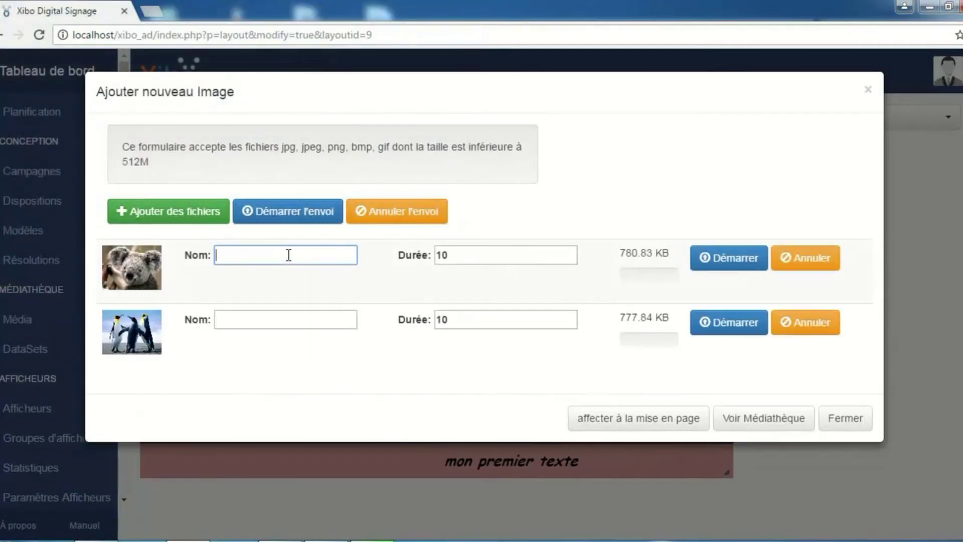
pyautogui.write('nam')
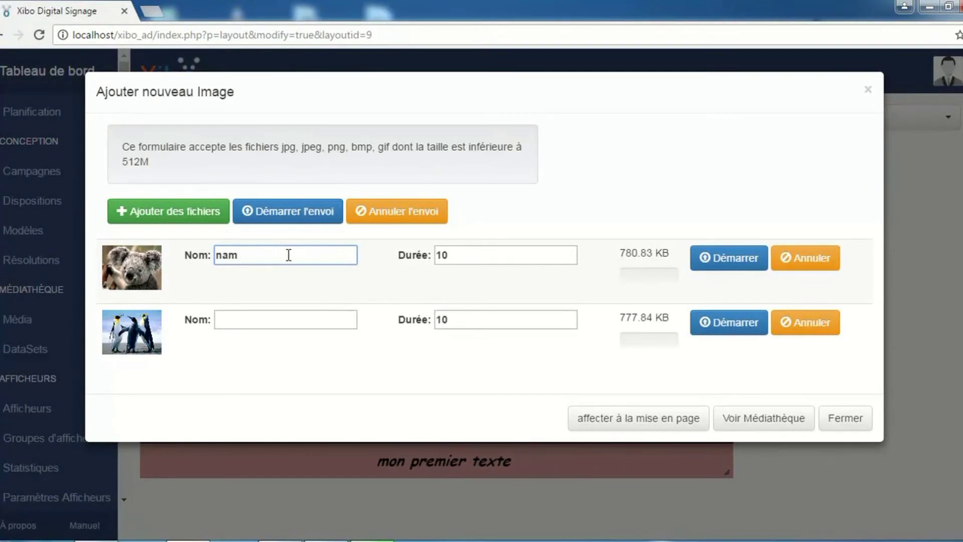
pyautogui.write('1')
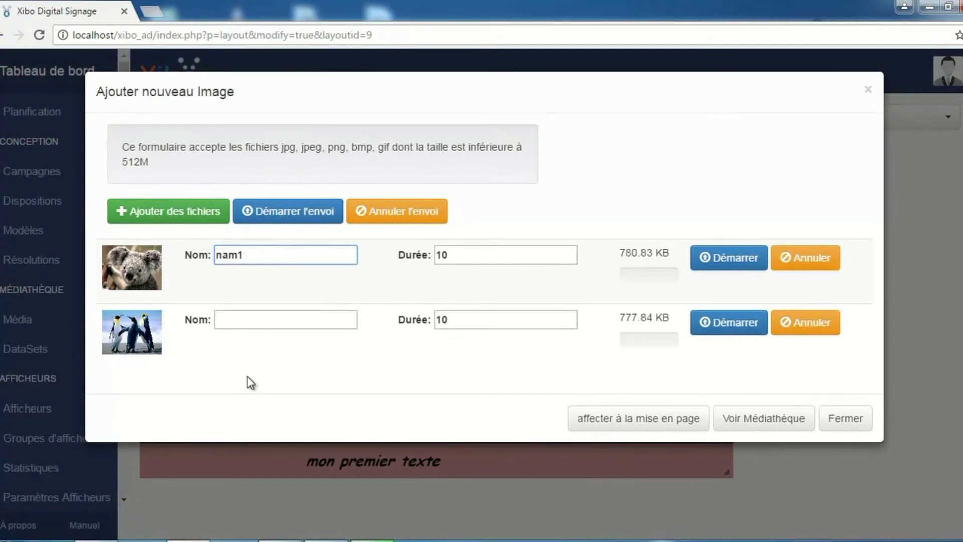
pyautogui.click(237, 320)
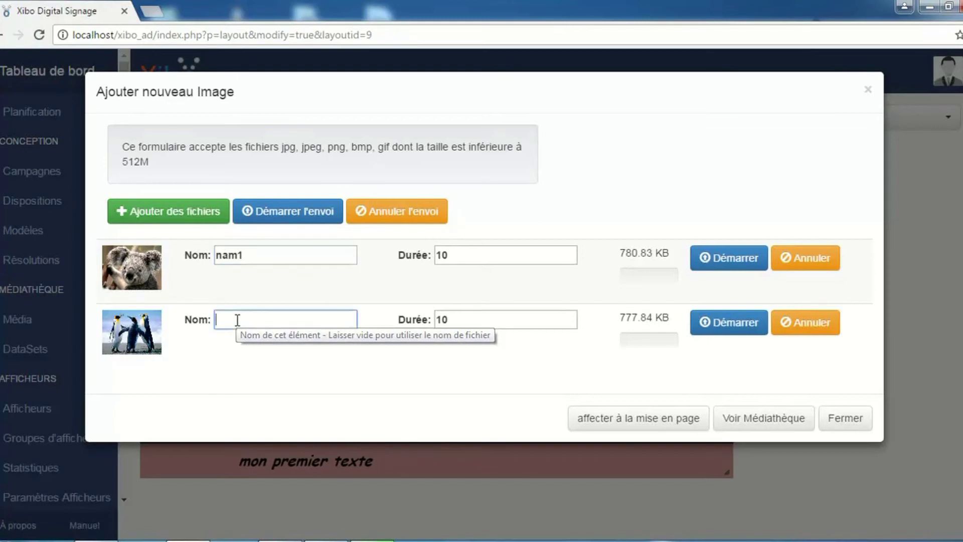
pyautogui.write('nam')
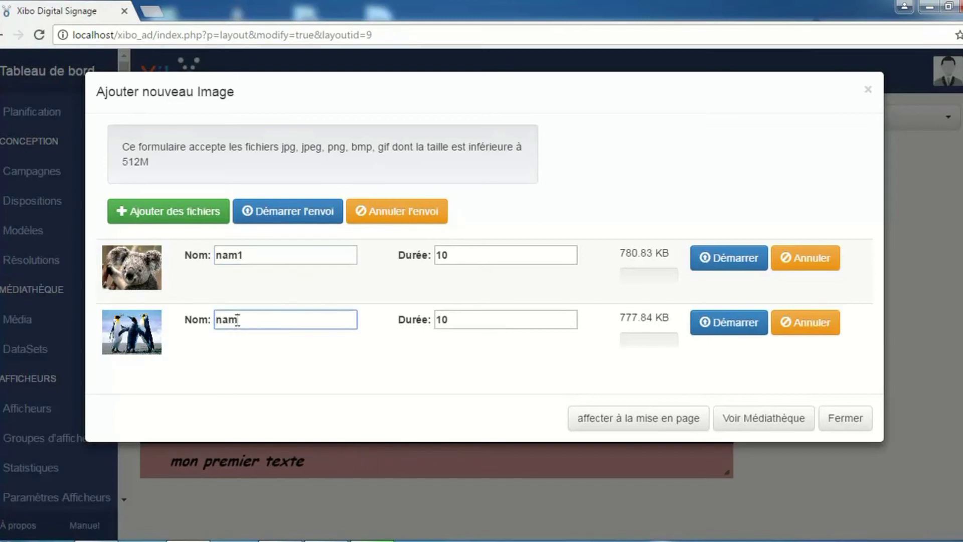
pyautogui.write('2')
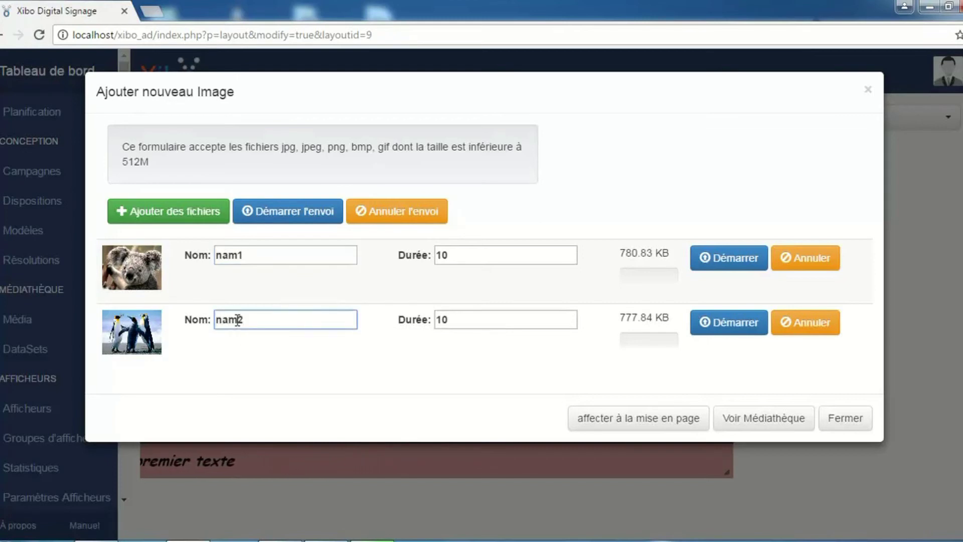
# - Set the display duration to 4 for nam1 and 20 for nam2
pyautogui.click(448, 255)
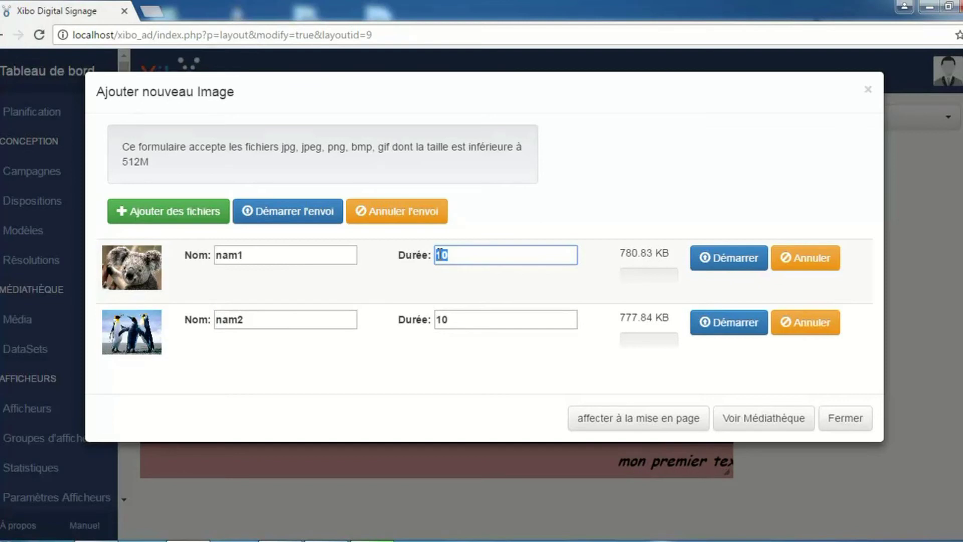
pyautogui.write('4')
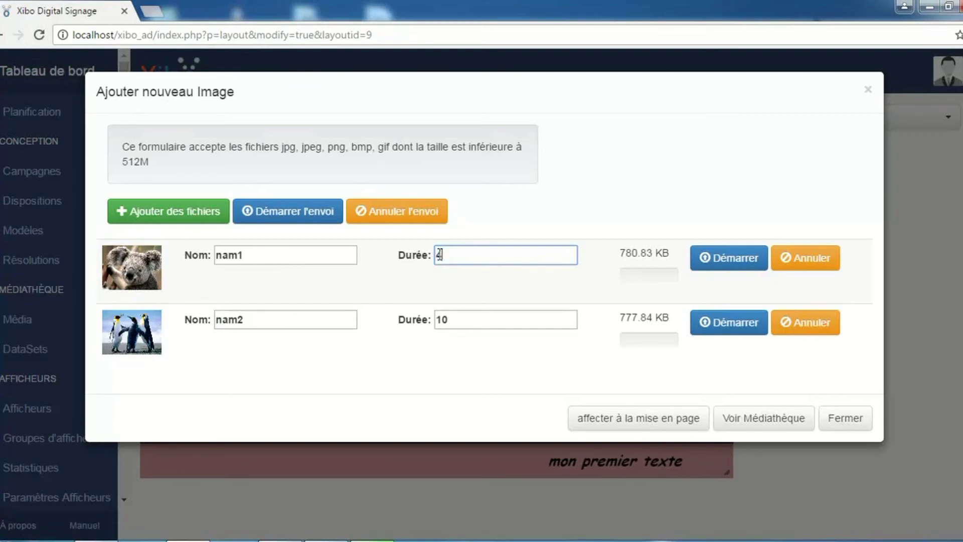
pyautogui.click(440, 321)
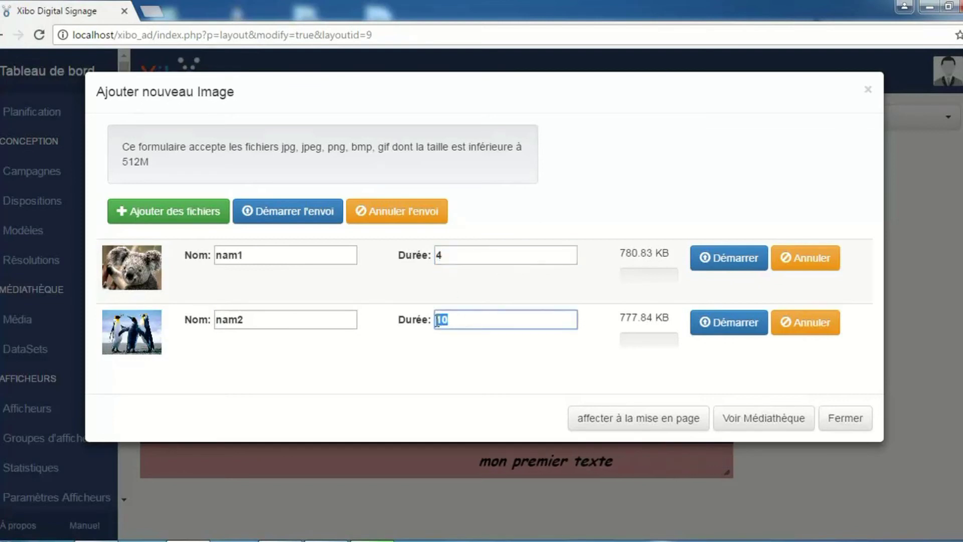
pyautogui.write('20')
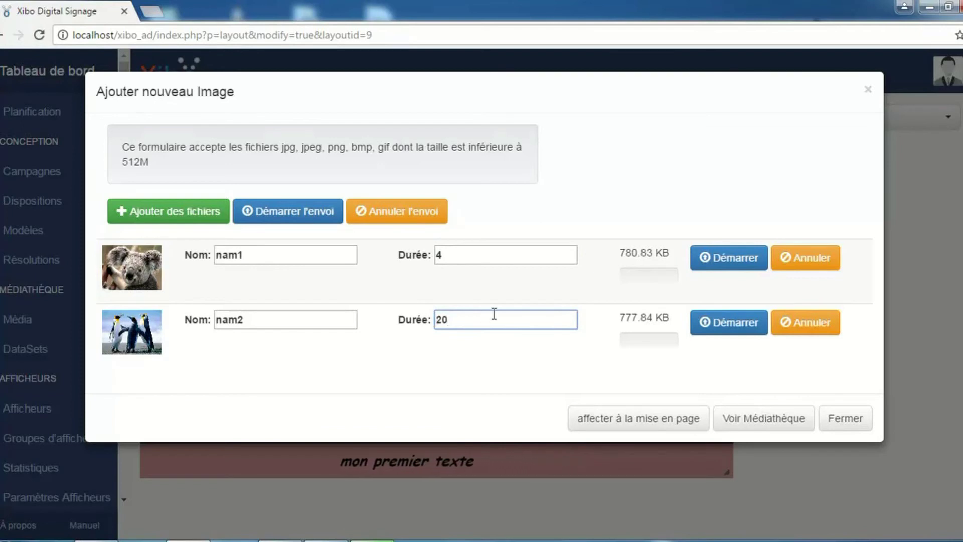
# - Upload the nam1 and nam2 images and assign them to the layout's left region
pyautogui.click(720, 256)
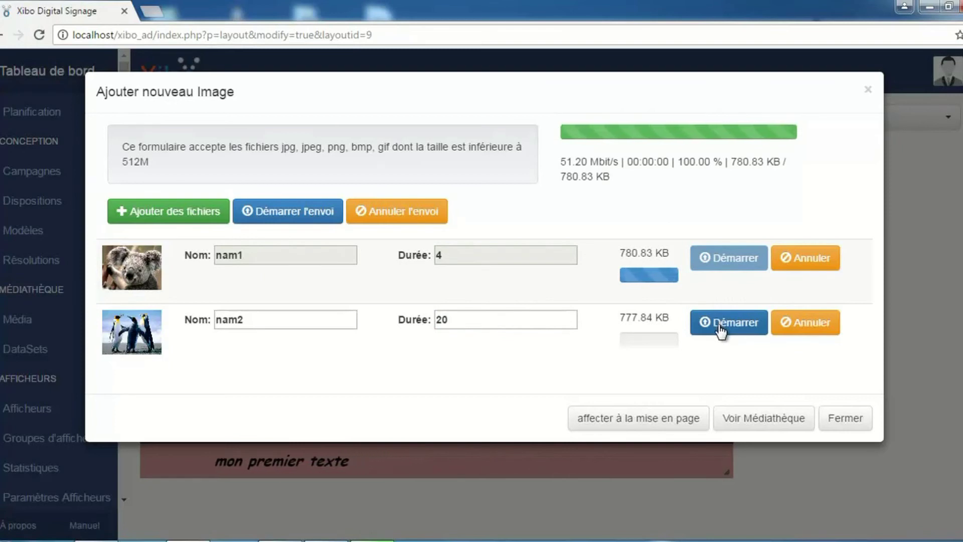
pyautogui.click(720, 323)
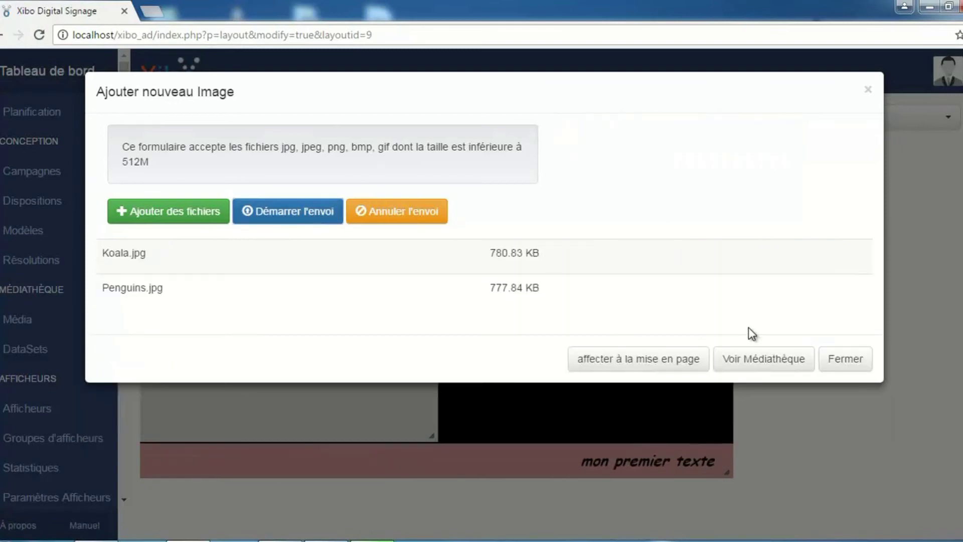
pyautogui.click(673, 362)
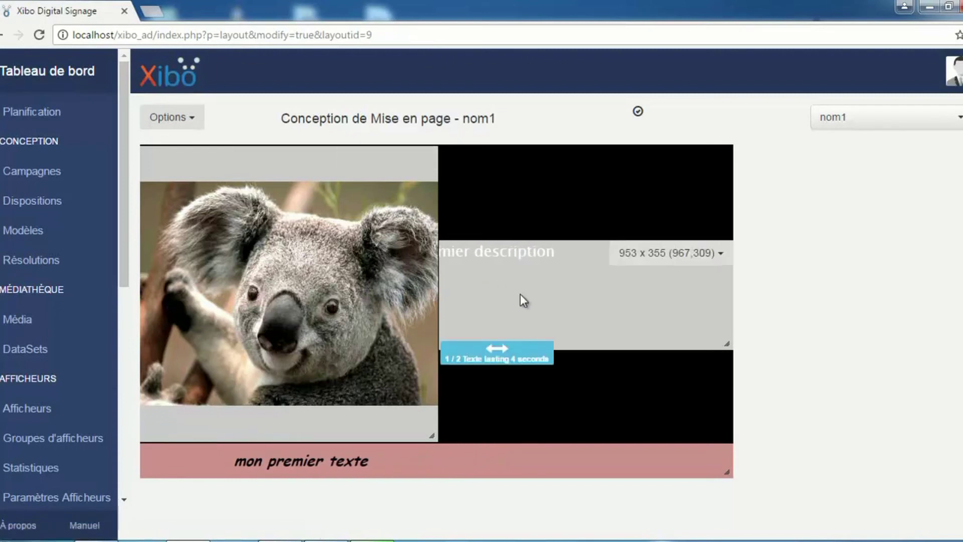
# - Open the layout's background properties and choose the Désert sample picture as a new image for upload
pyautogui.click(173, 119)
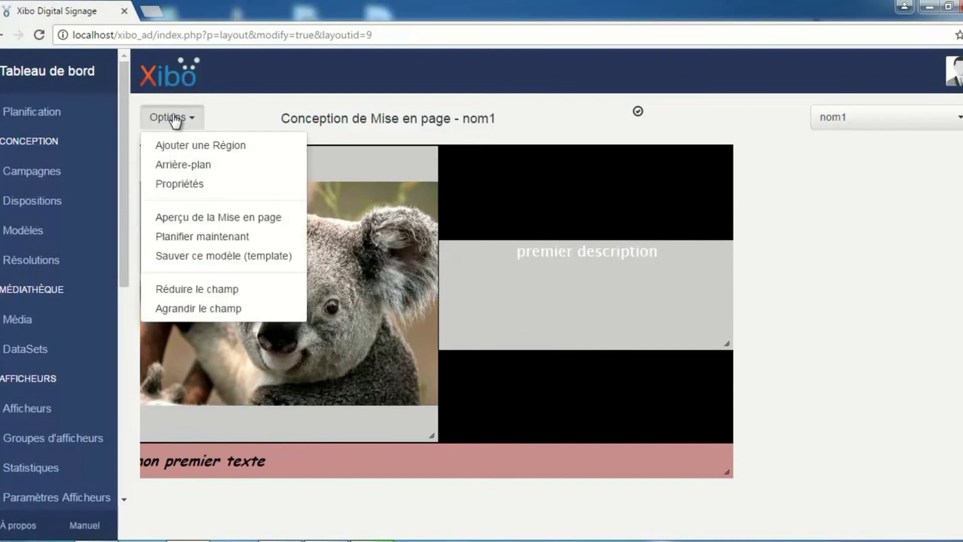
pyautogui.click(173, 166)
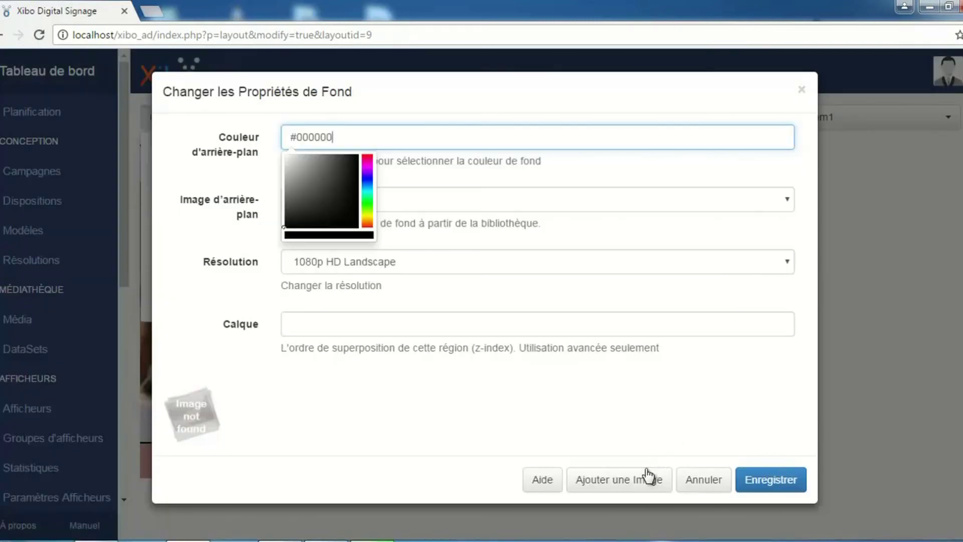
pyautogui.click(640, 484)
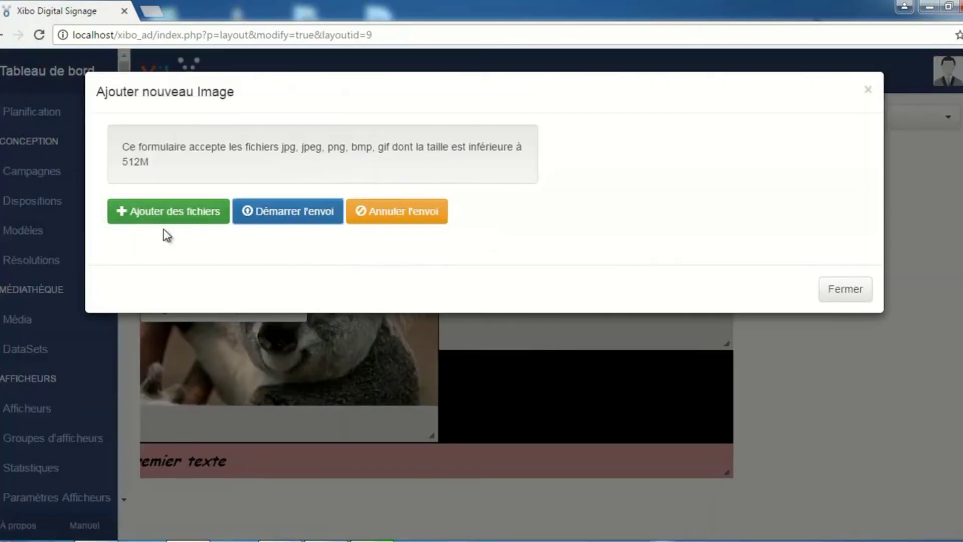
pyautogui.click(162, 218)
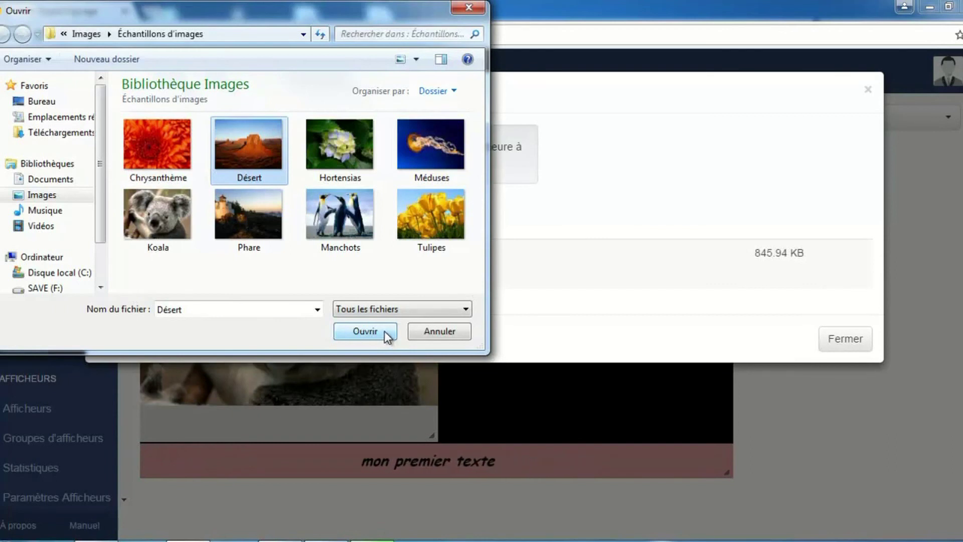
pyautogui.click(387, 335)
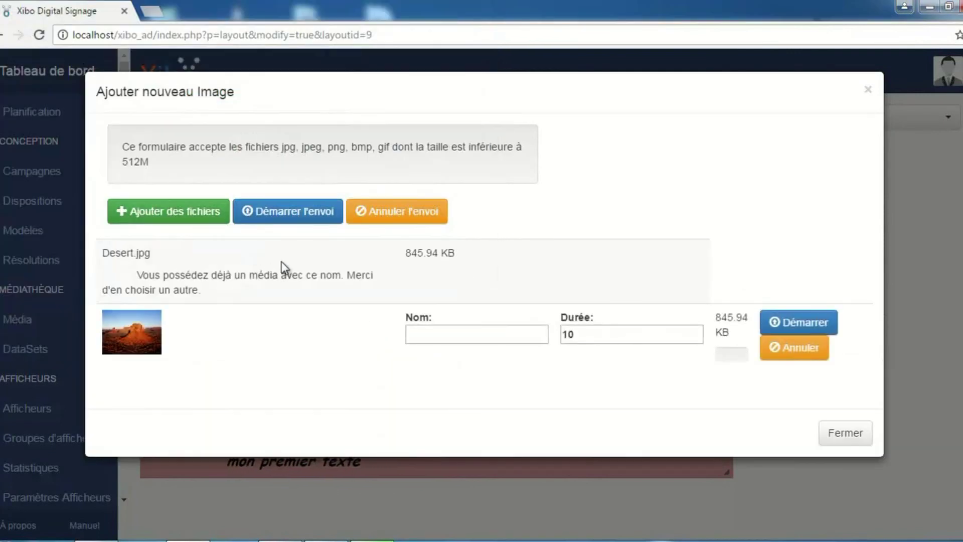
# - Give the desert image a different name, upload it and apply it as the layout's background
pyautogui.click(455, 334)
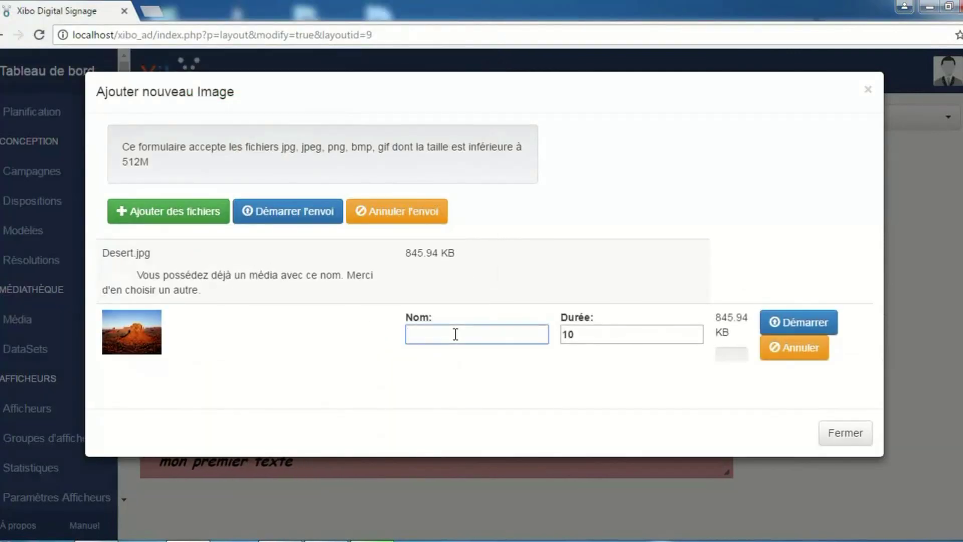
pyautogui.click(799, 323)
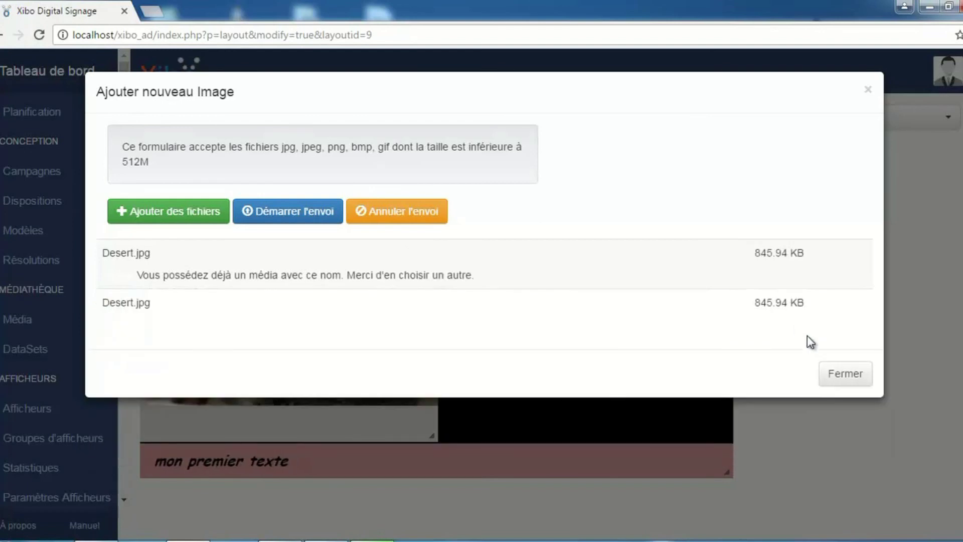
pyautogui.click(844, 375)
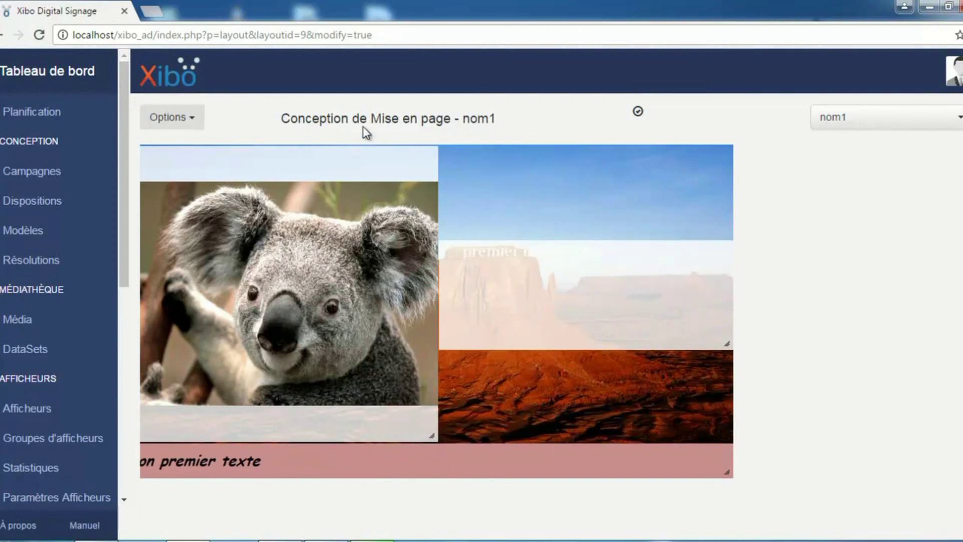
# - Preview the nom1 layout to check its background, images and scrolling texts
pyautogui.click(189, 121)
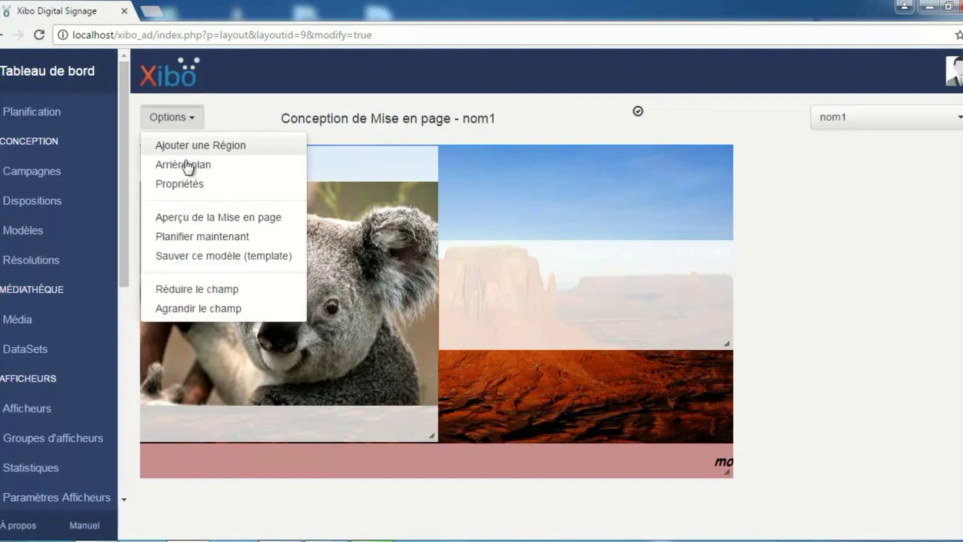
pyautogui.click(189, 217)
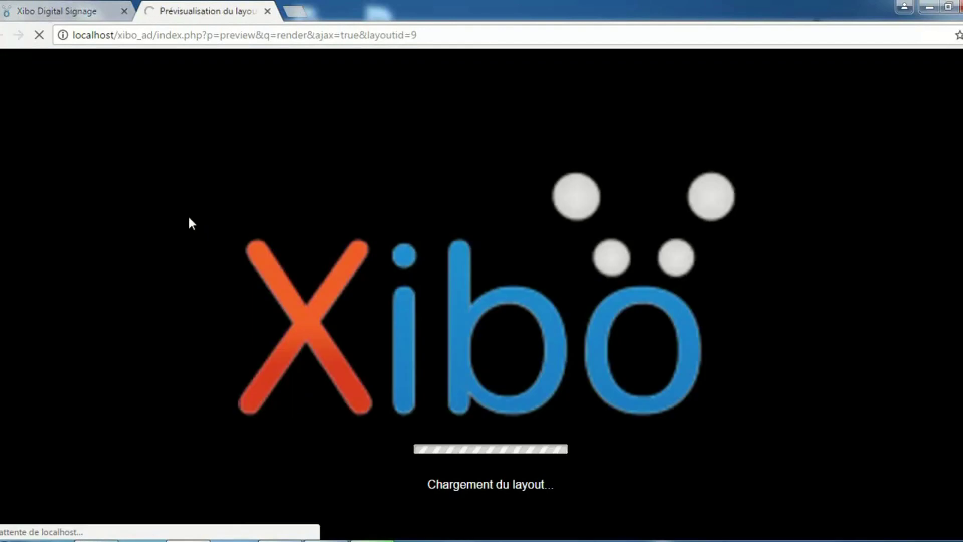